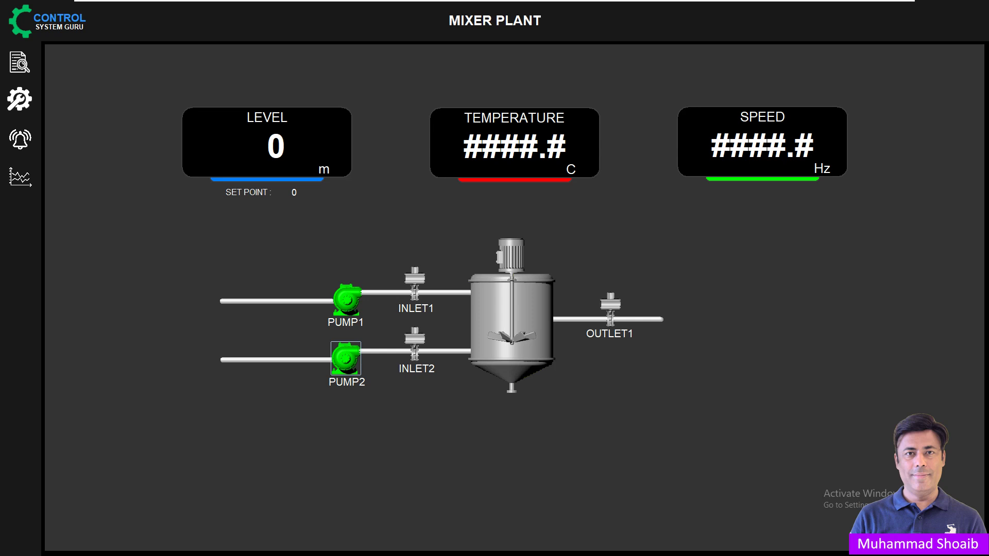
# Step: Open the PUMP1 faceplate, try its stop and start commands, and close it
pyautogui.click(345, 306)
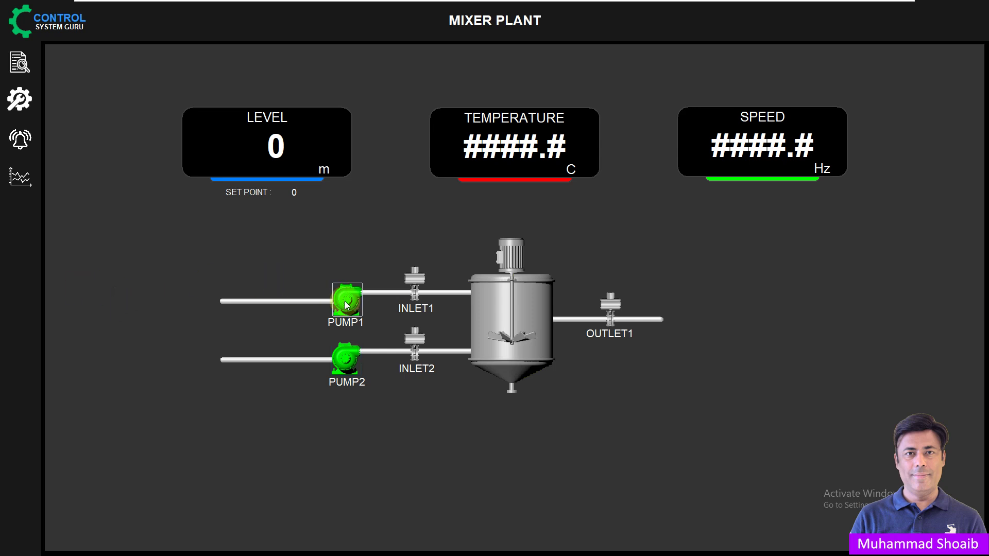
pyautogui.click(345, 308)
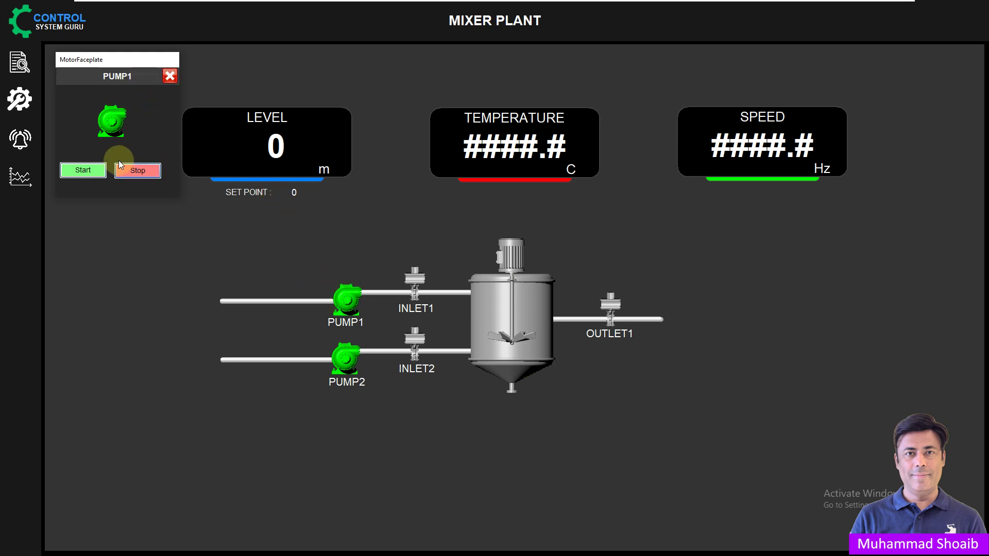
pyautogui.click(133, 170)
pyautogui.click(99, 170)
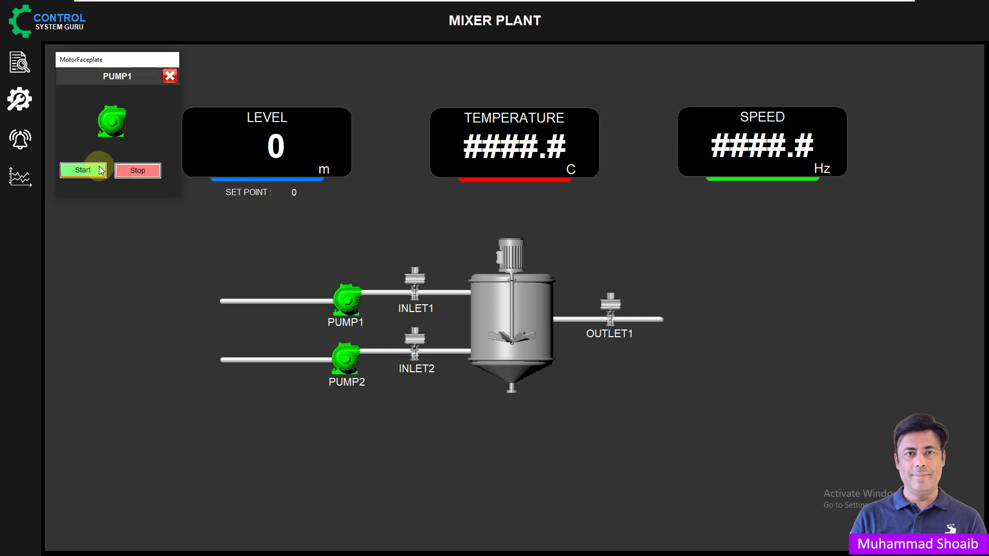
pyautogui.click(170, 76)
# Step: Open the PUMP2 faceplate, try its stop and start commands, reposition the faceplate, and close it
pyautogui.click(344, 359)
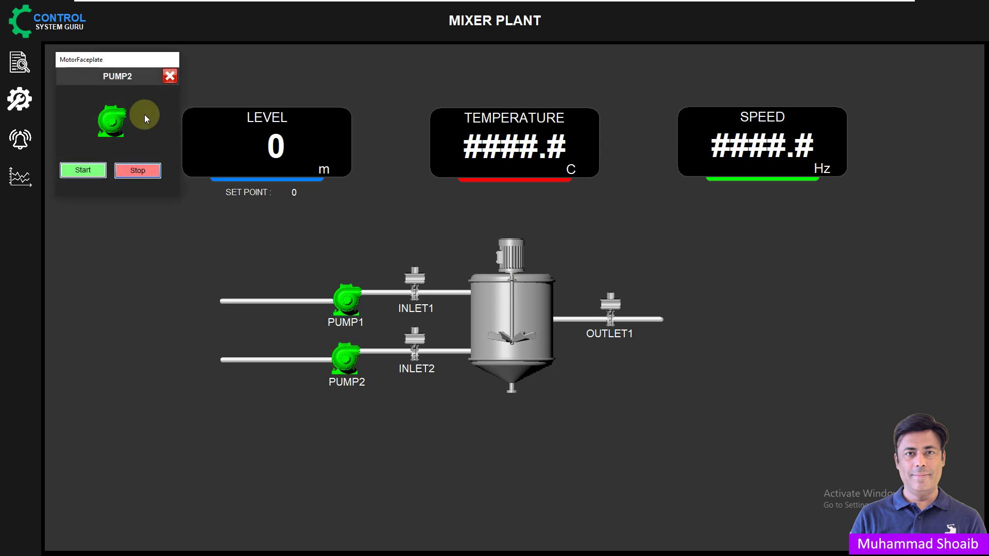
pyautogui.click(147, 172)
pyautogui.click(85, 169)
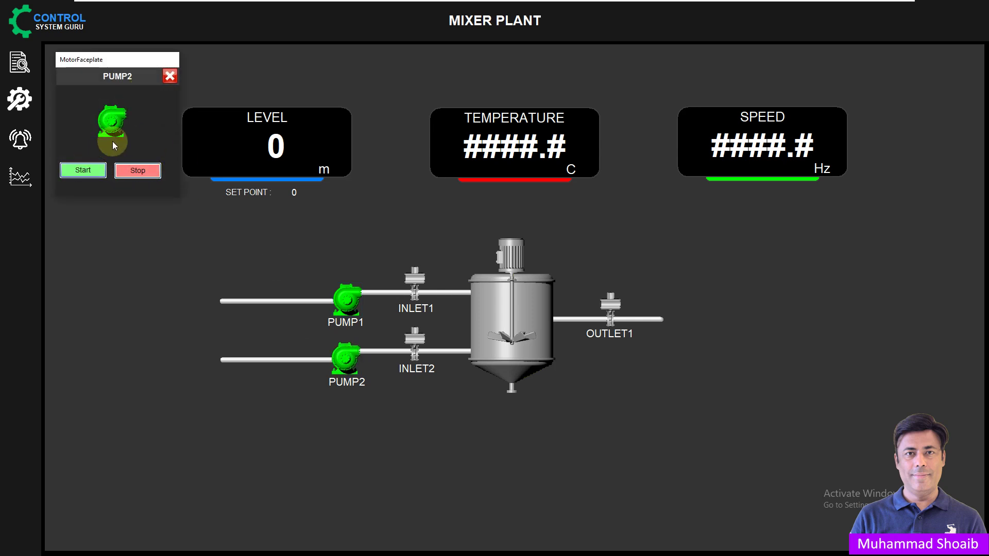
pyautogui.moveTo(138, 60); pyautogui.dragTo(146, 230)
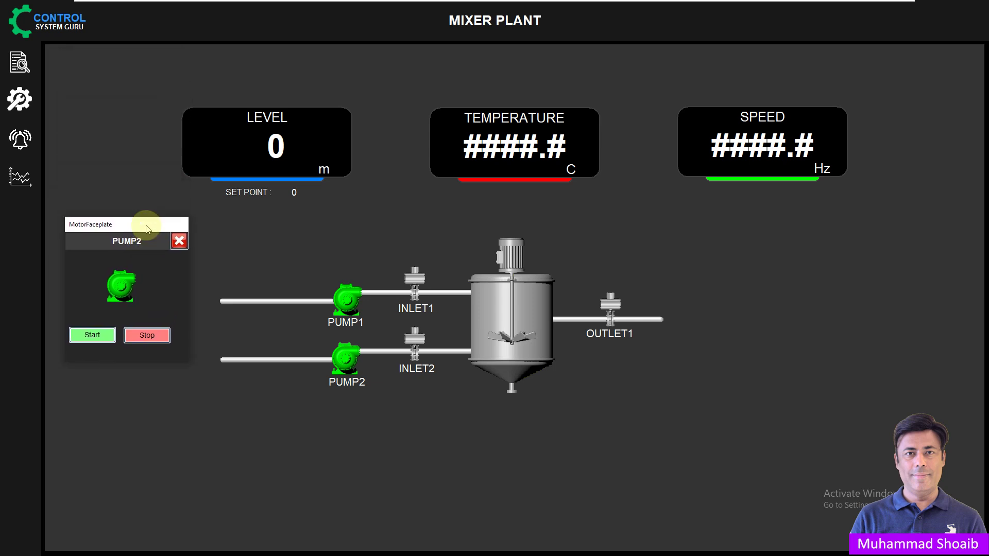
pyautogui.click(179, 242)
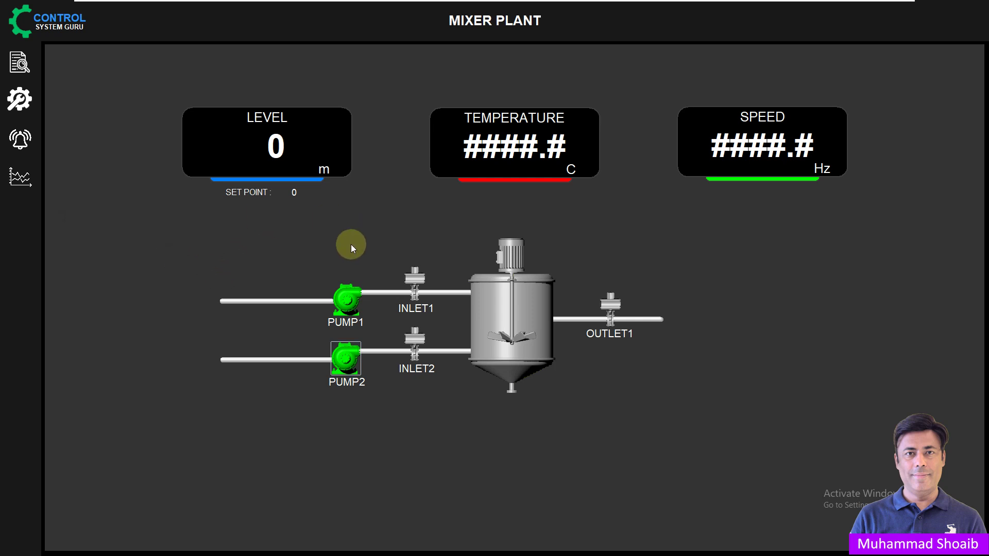
# Step: Leave the running mixer plant display, switch to Graphics Builder, and create a new genie
pyautogui.click(291, 192)
pyautogui.hotkey('alt', 'Tab')
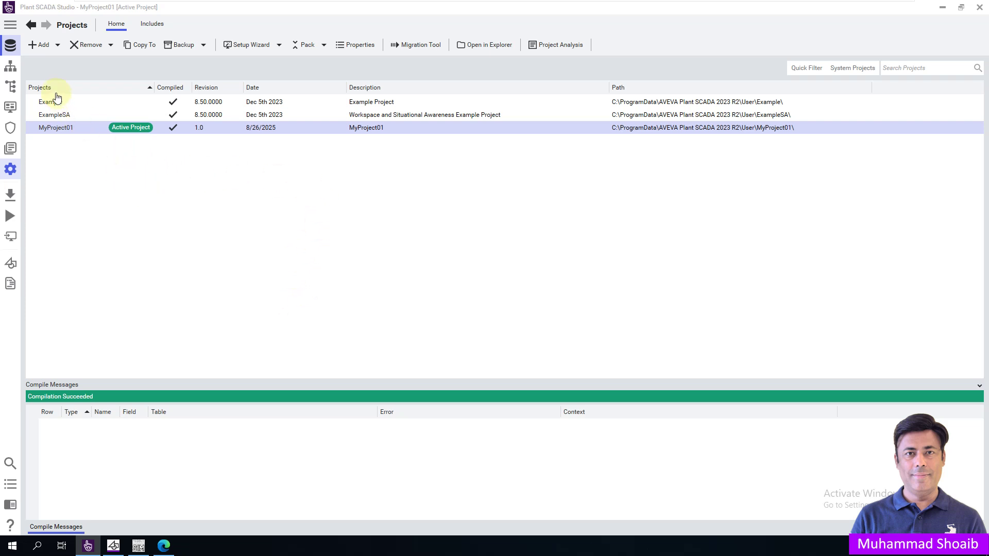
pyautogui.click(15, 262)
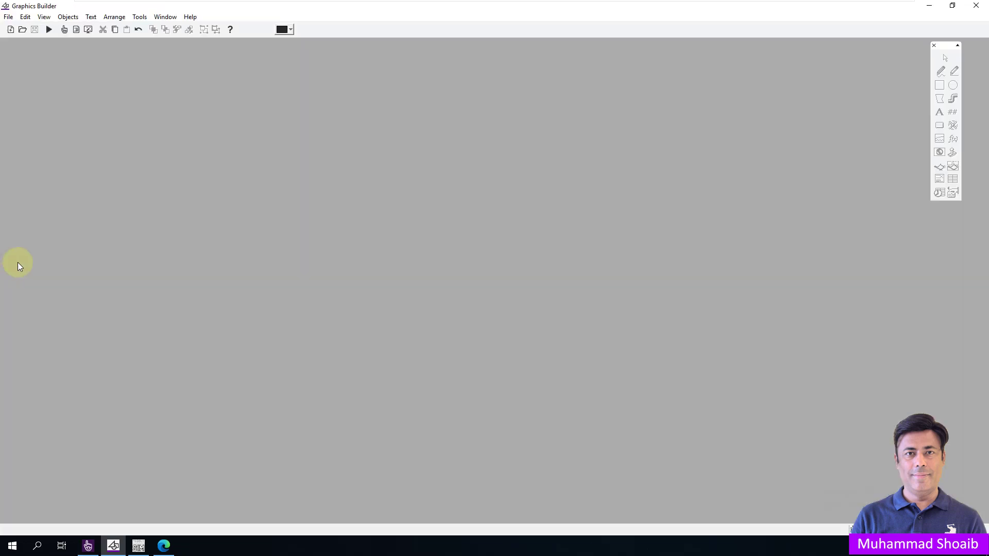
pyautogui.click(10, 29)
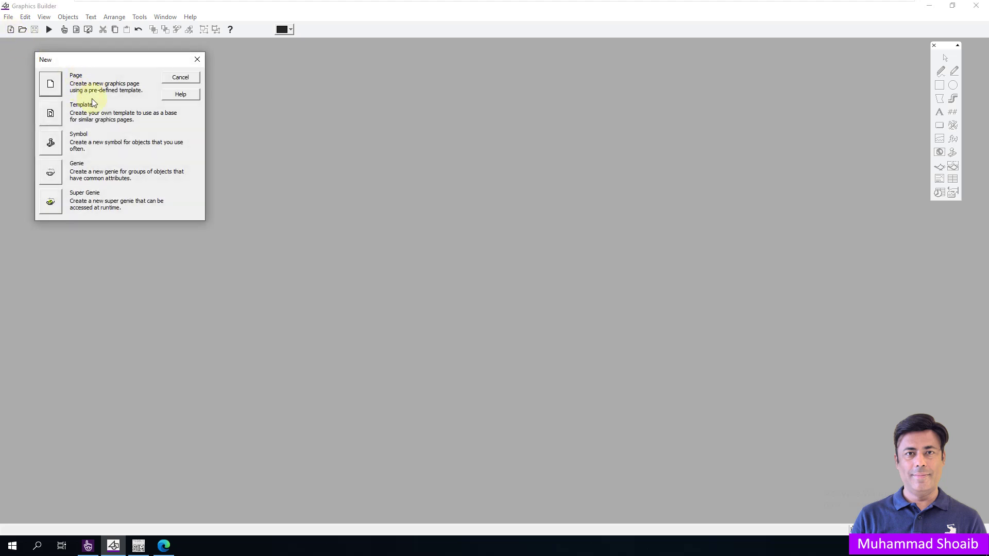
pyautogui.click(50, 174)
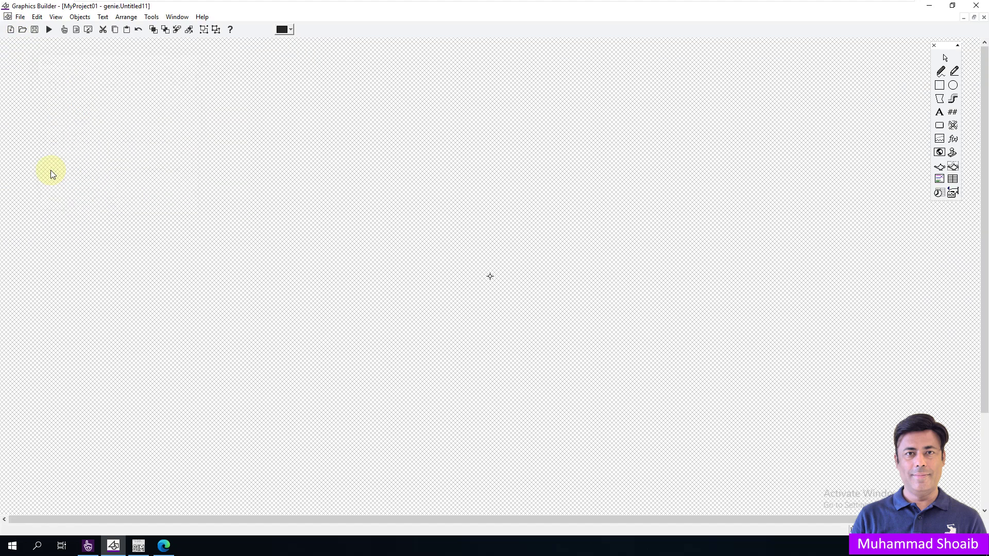
# Step: Place a symbol set near the centre of the genie and set its OFF symbol to right_grey from the pump_base_medium library
pyautogui.click(955, 125)
pyautogui.click(488, 225)
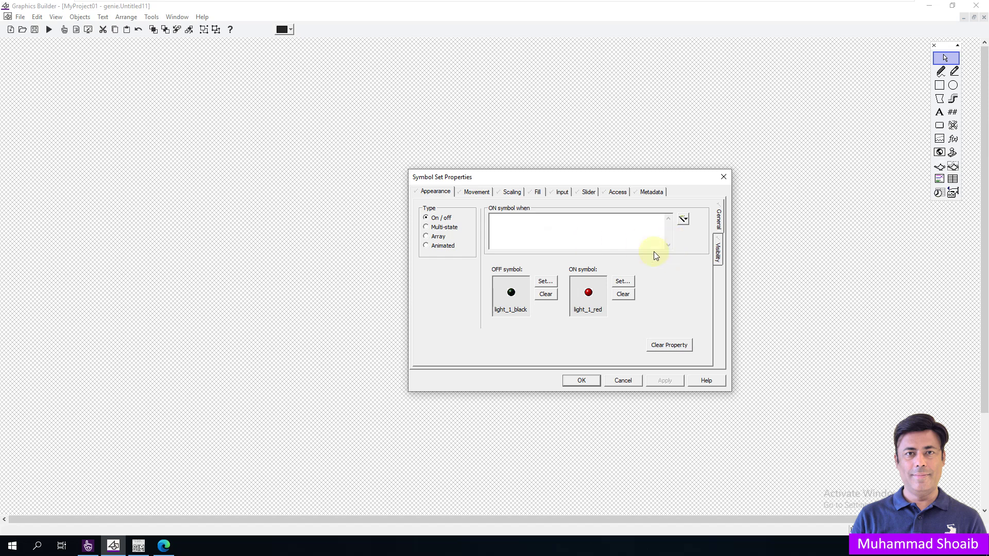
pyautogui.click(553, 286)
pyautogui.click(628, 280)
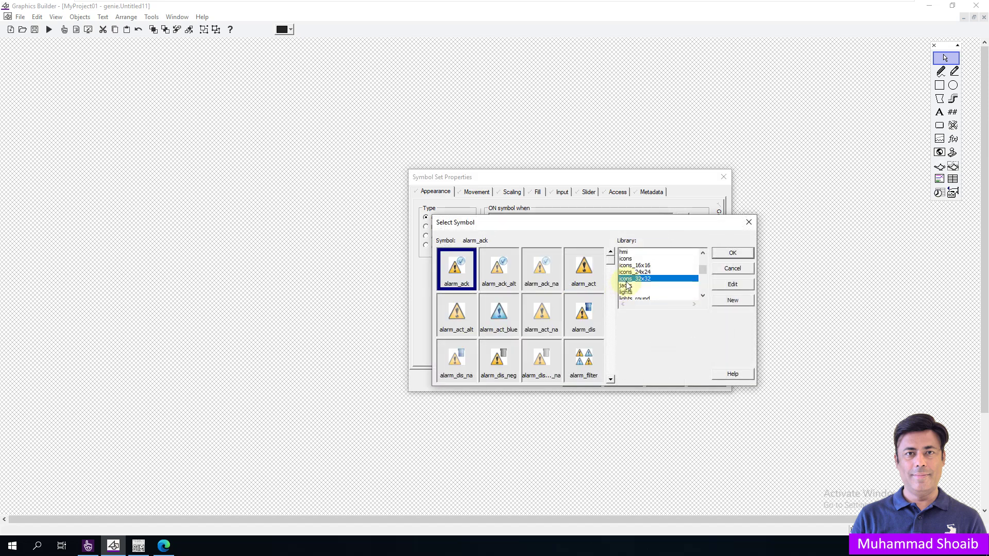
pyautogui.press('p')
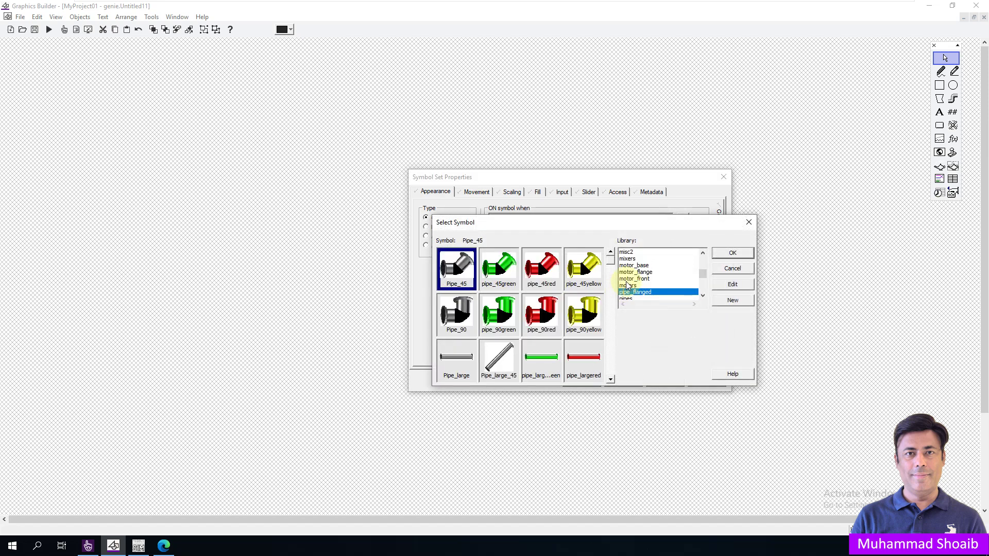
pyautogui.press('p')
pyautogui.press('p')
pyautogui.press('p')
pyautogui.press('p')
pyautogui.press('p')
pyautogui.press('p')
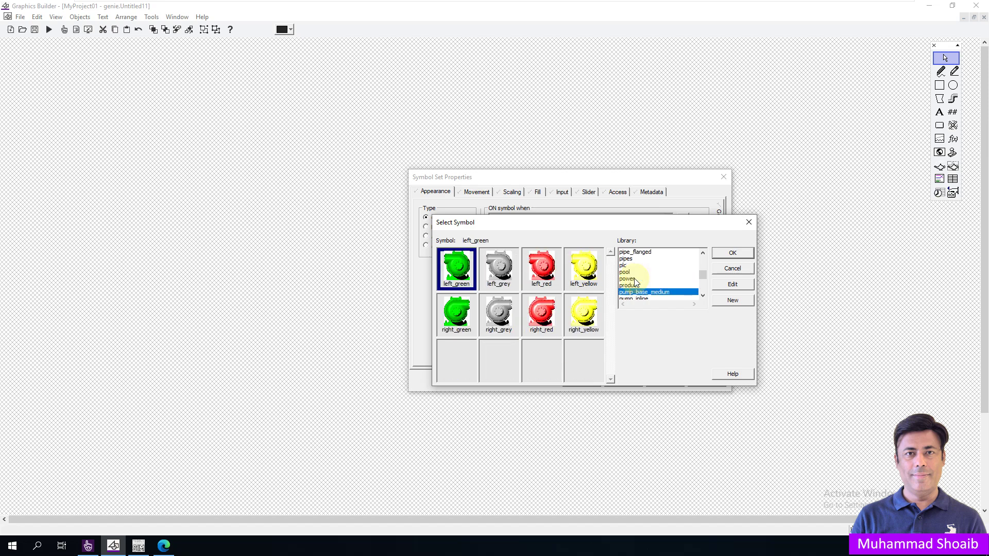
pyautogui.click(499, 315)
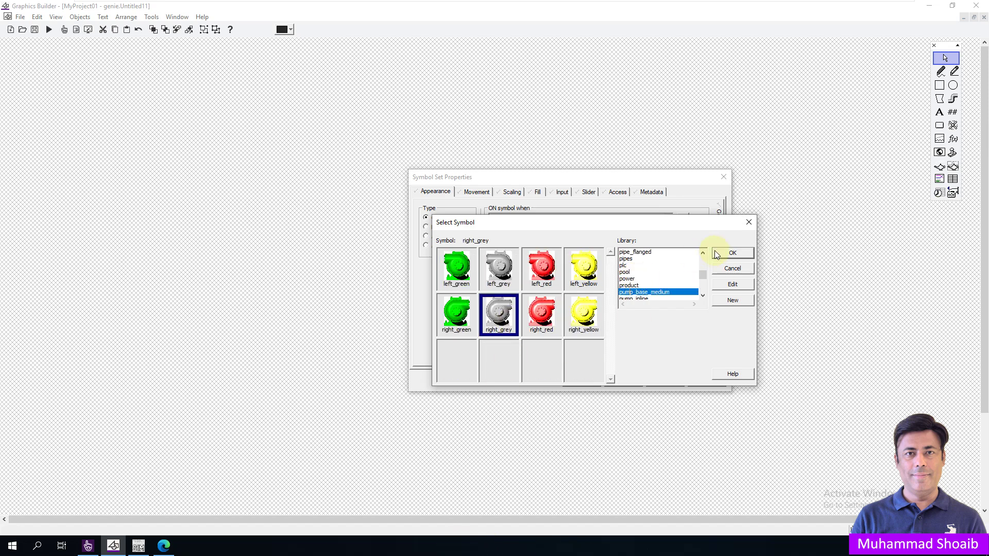
pyautogui.click(716, 254)
# Step: Set the symbol set's ON symbol to right_green from the pump_base_medium library
pyautogui.click(623, 281)
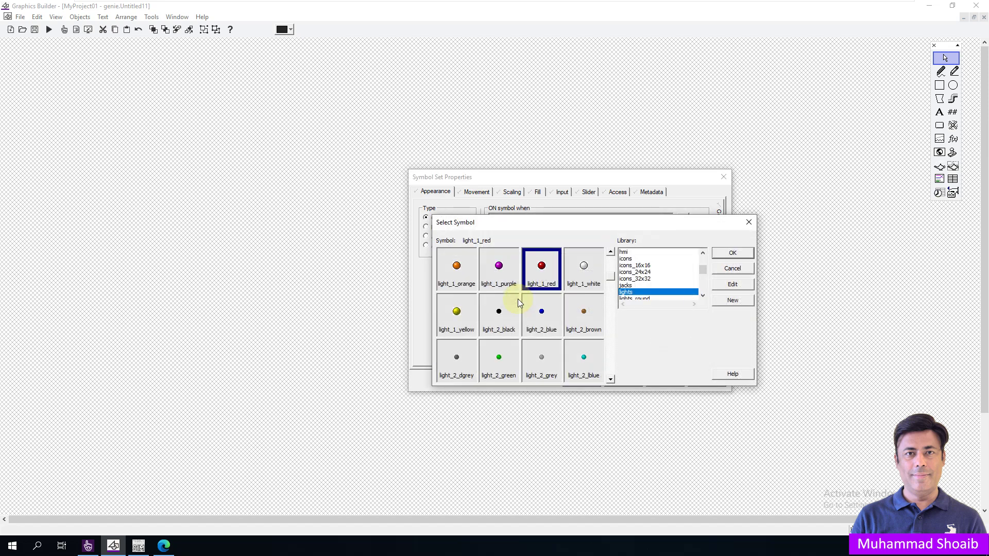
pyautogui.click(627, 279)
pyautogui.press('p')
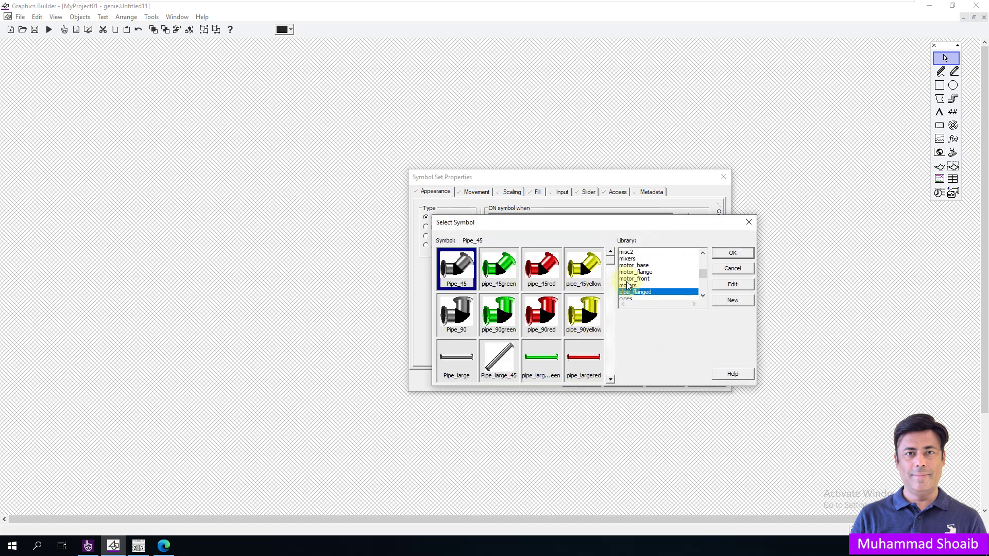
pyautogui.press('u')
pyautogui.click(508, 315)
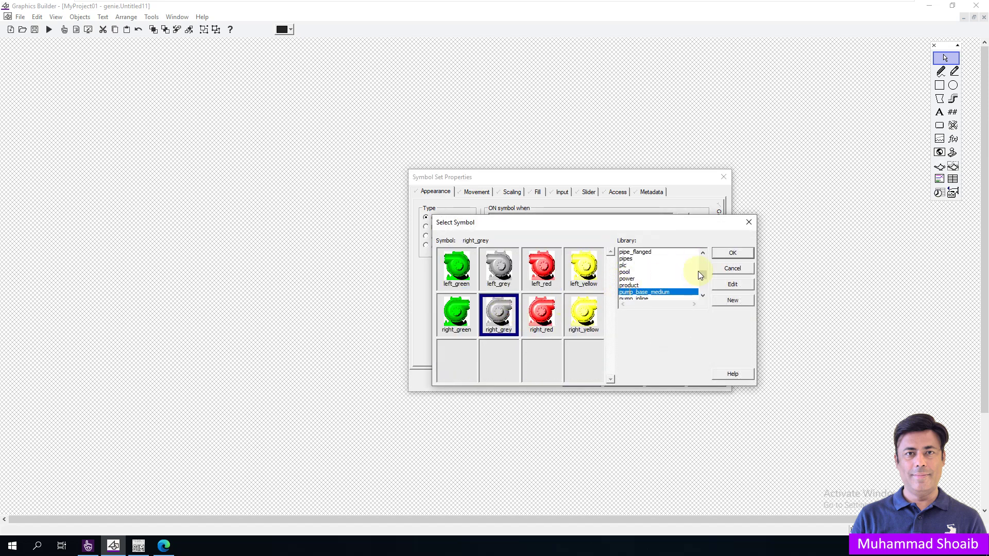
pyautogui.moveTo(597, 225); pyautogui.dragTo(618, 302)
pyautogui.click(477, 392)
pyautogui.click(748, 331)
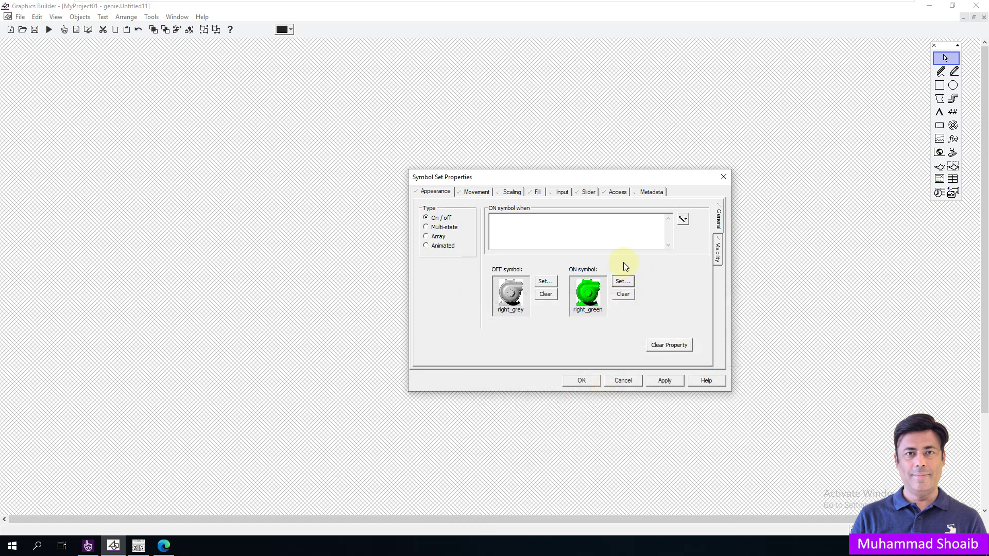
# Step: Set the ON condition to %Equip%.Running, copying the item name from the Motor001 variable in Plant SCADA Studio
pyautogui.click(589, 224)
pyautogui.write('%')
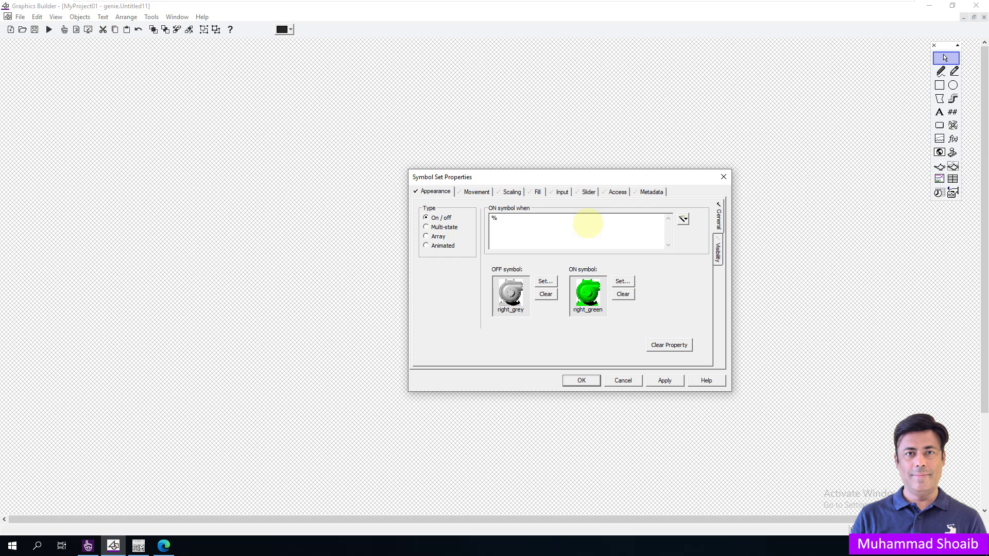
pyautogui.write('Equip%.')
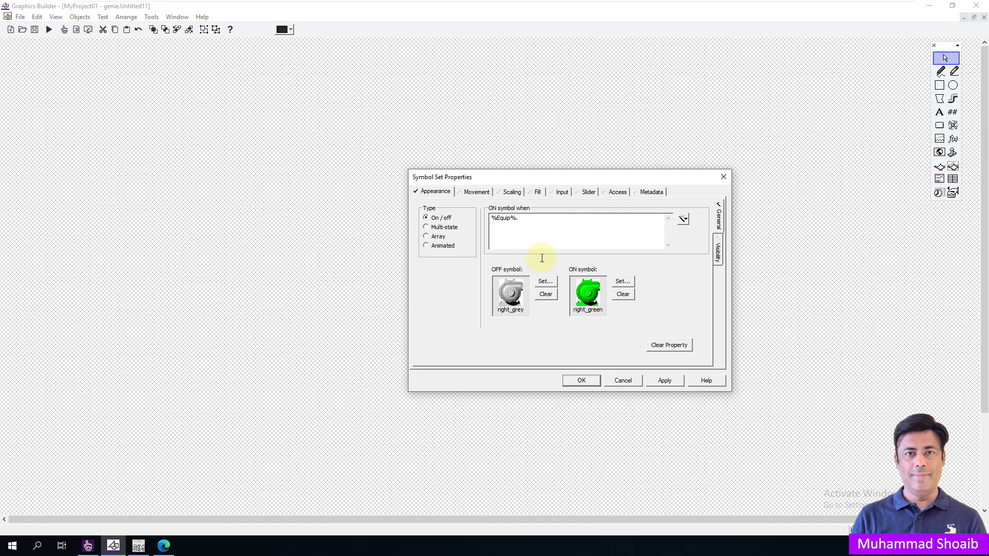
pyautogui.click(88, 545)
pyautogui.click(16, 92)
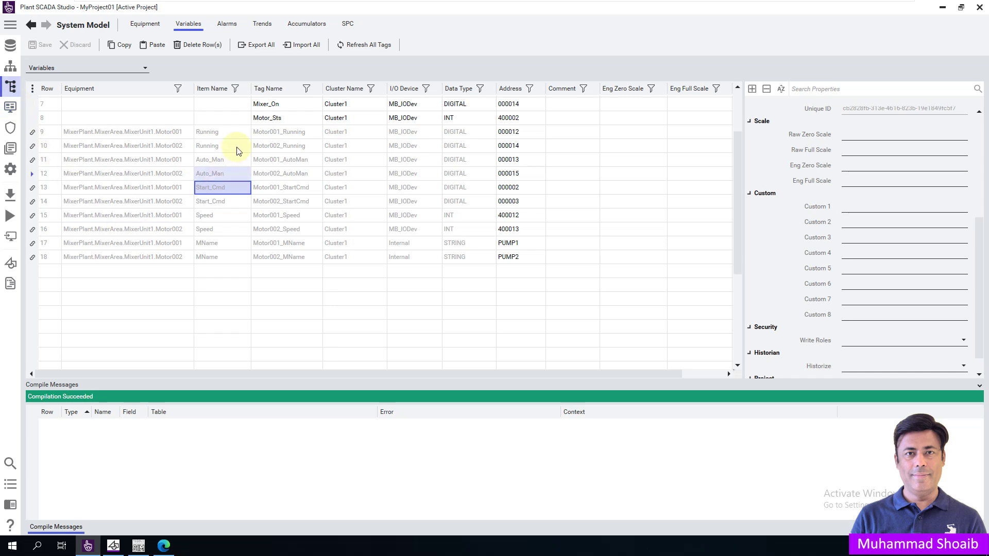
pyautogui.doubleClick(214, 129)
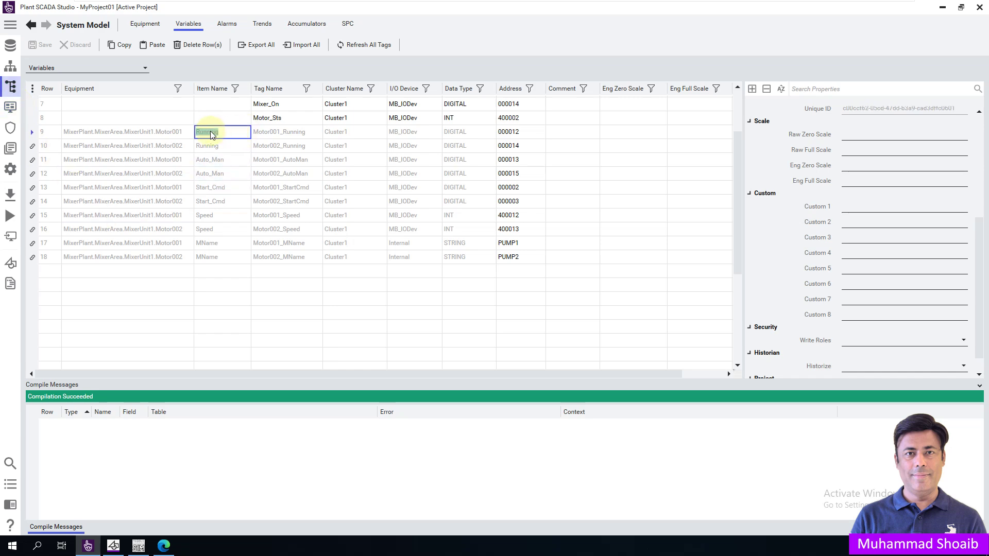
pyautogui.rightClick(214, 132)
pyautogui.click(231, 148)
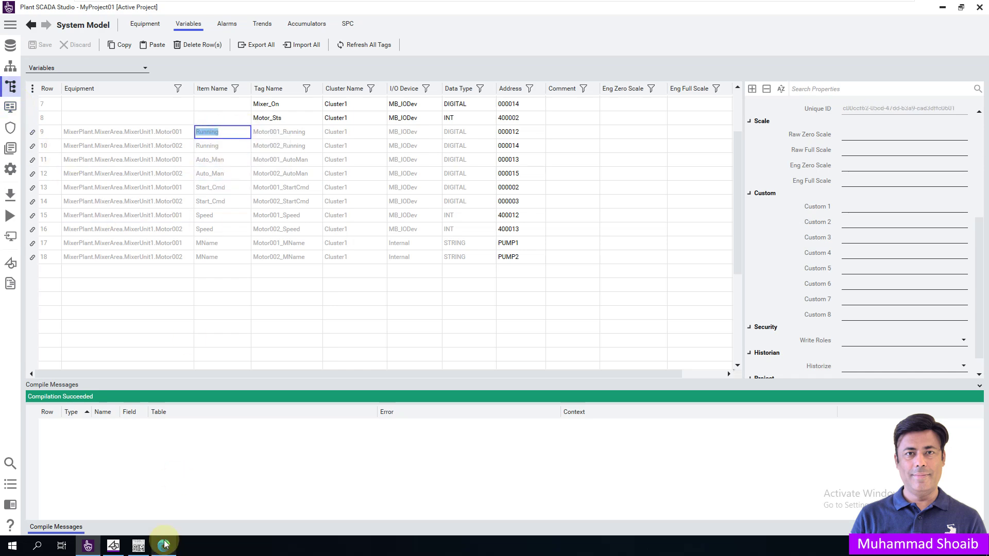
pyautogui.click(113, 545)
pyautogui.click(566, 228)
pyautogui.hotkey('ctrl', 'v')
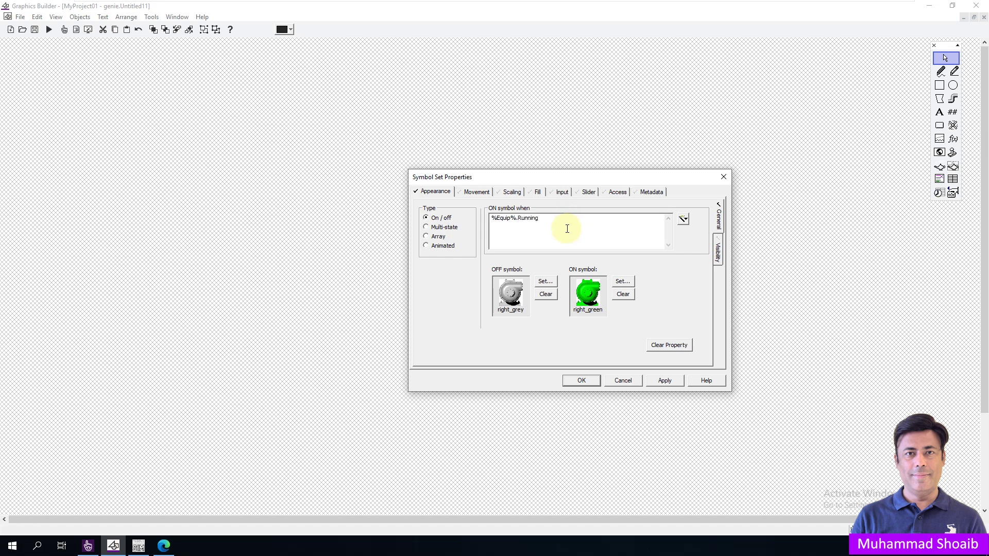
# Step: Extend the ON condition with "or %Equip%.Start_Cmd", copying the item name from the project variables, and apply the symbol set properties
pyautogui.write('or')
pyautogui.moveTo(572, 224); pyautogui.dragTo(470, 215)
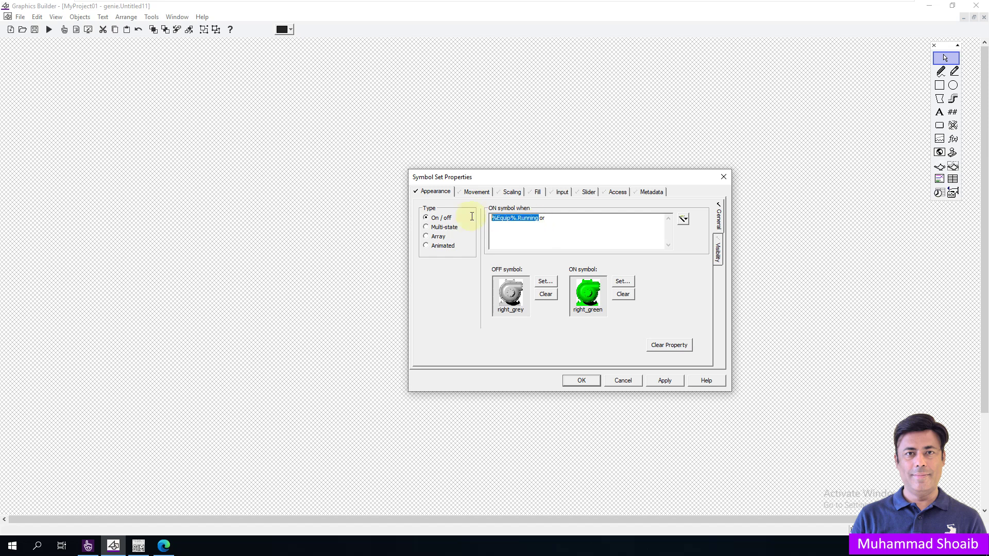
pyautogui.click(576, 223)
pyautogui.hotkey('ctrl', 'v')
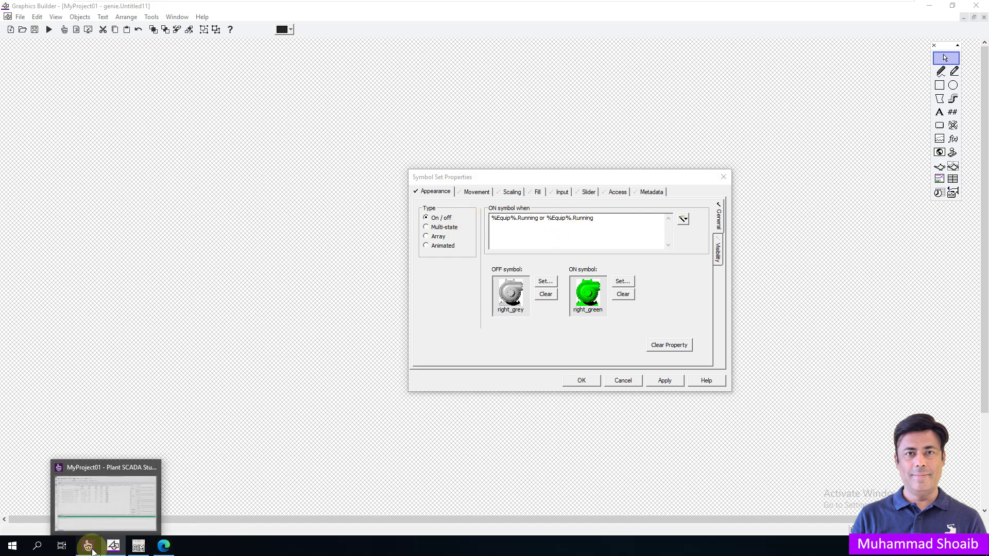
pyautogui.click(89, 547)
pyautogui.click(230, 188)
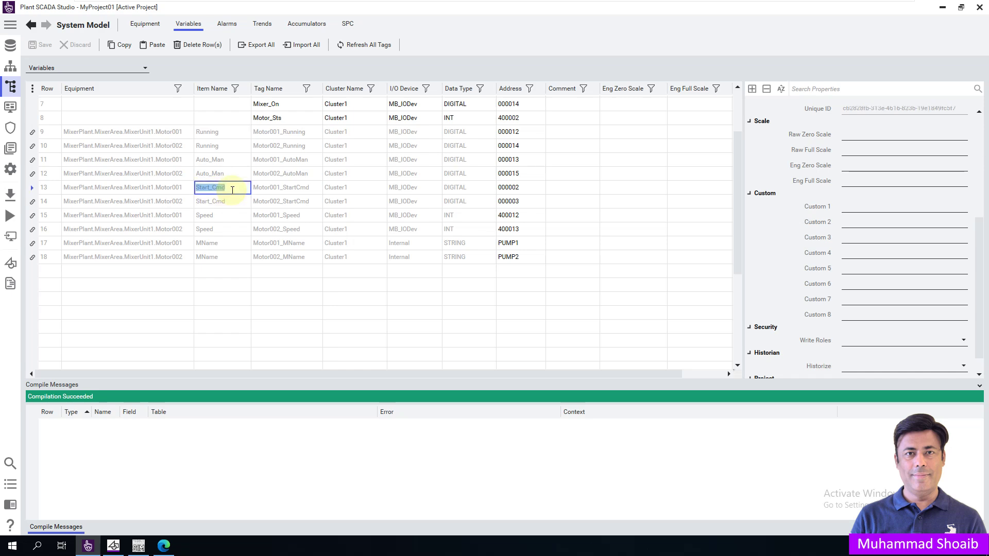
pyautogui.click(119, 549)
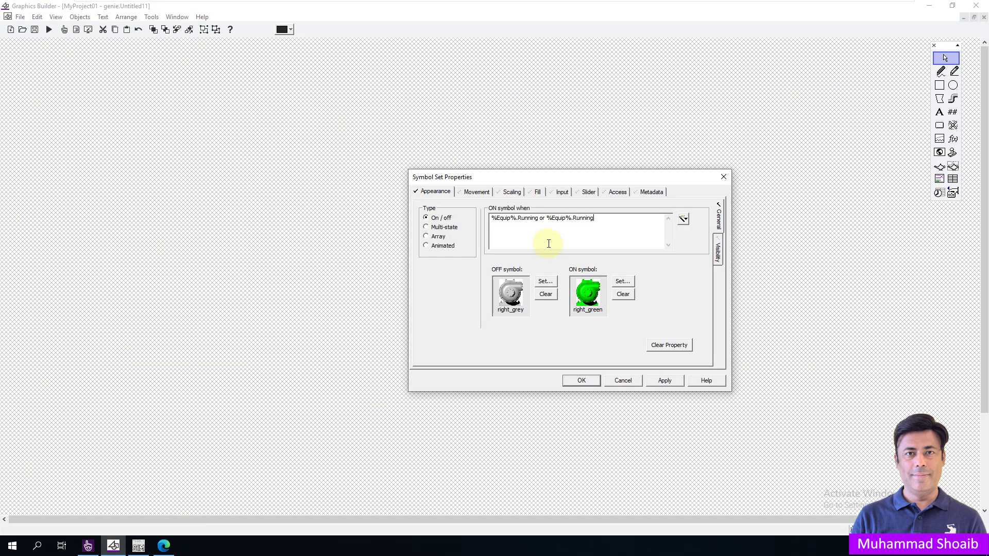
pyautogui.moveTo(595, 218); pyautogui.dragTo(575, 218)
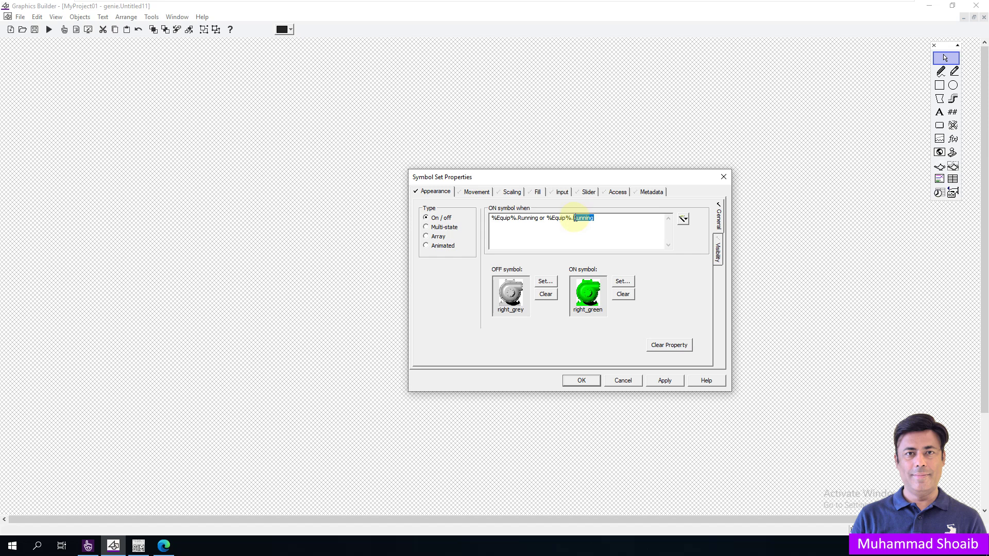
pyautogui.hotkey('ctrl', 'v')
pyautogui.click(664, 380)
pyautogui.click(581, 381)
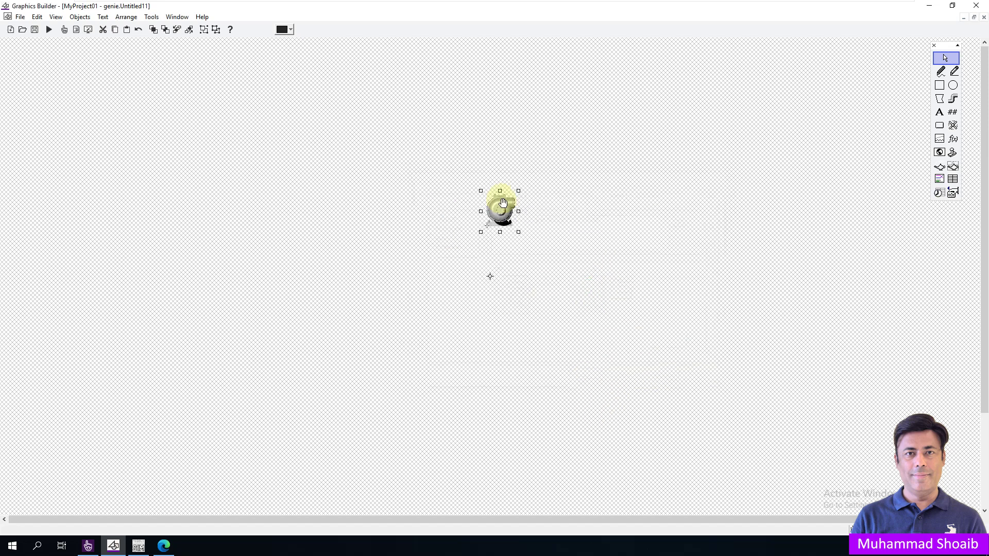
# Step: Move the pump symbol set up and to the left, and add a centre-aligned text label "Name" directly beneath it
pyautogui.moveTo(504, 211); pyautogui.dragTo(465, 198)
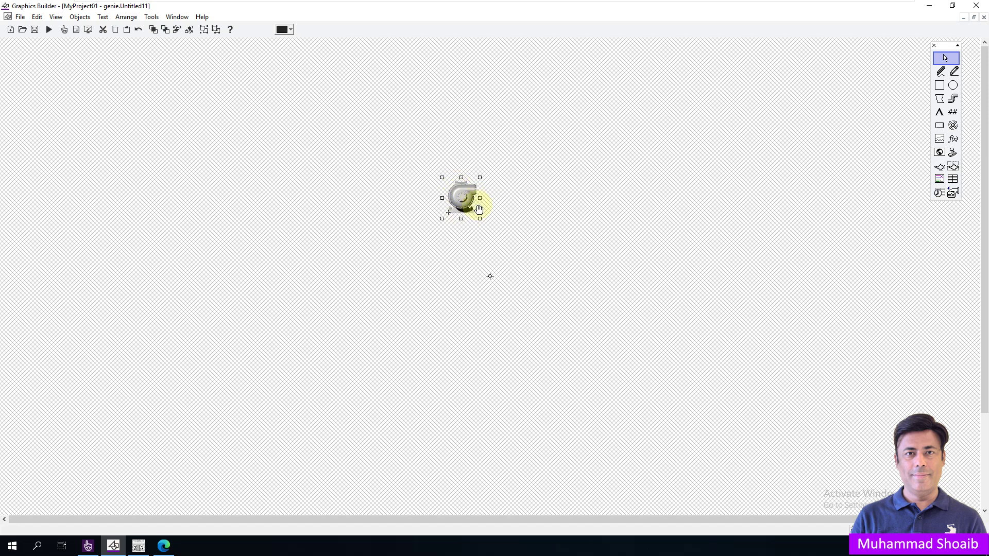
pyautogui.click(940, 112)
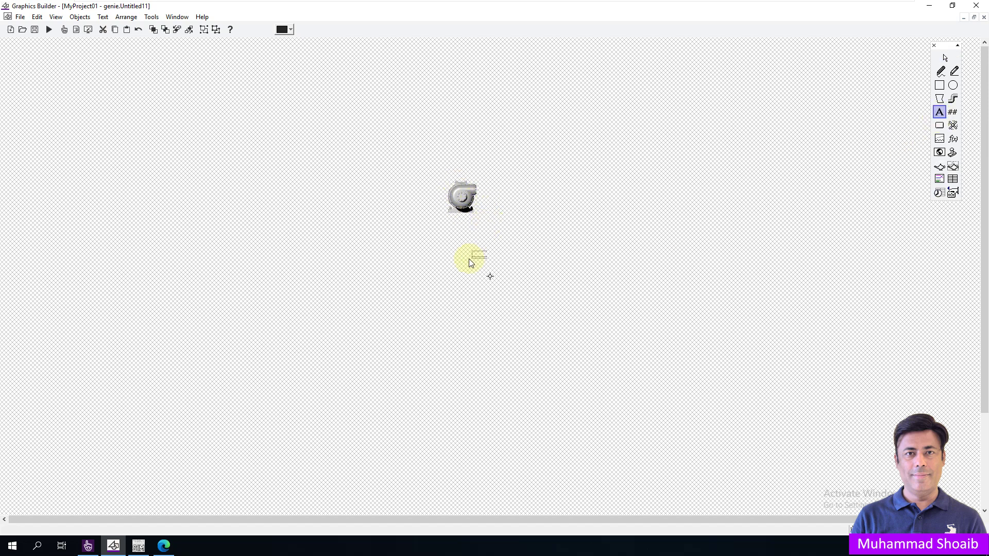
pyautogui.click(456, 224)
pyautogui.write('Name')
pyautogui.press('Return')
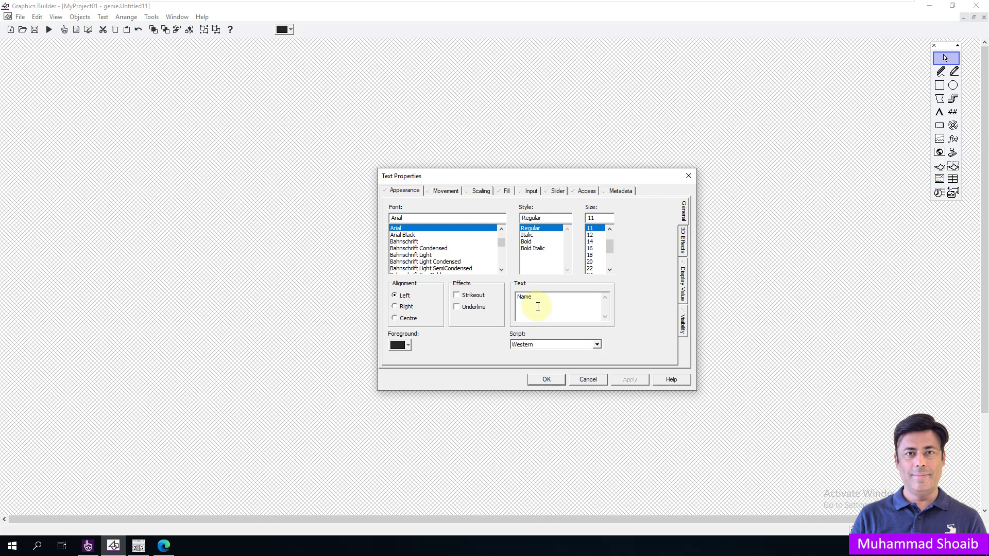
pyautogui.click(409, 318)
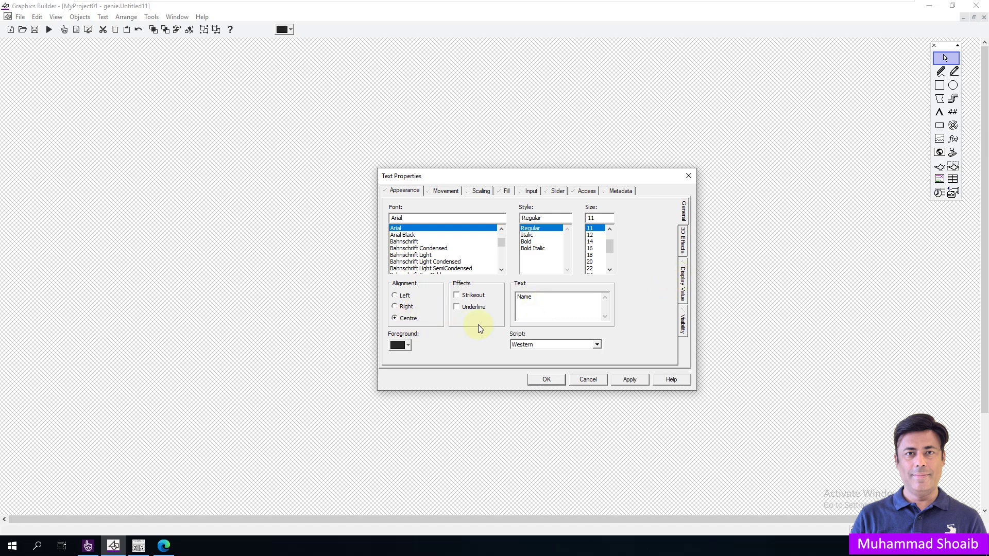
# Step: Set the label's display value type to String and paste Start_Cmd as its string expression, then accept the text properties
pyautogui.click(684, 283)
pyautogui.click(401, 255)
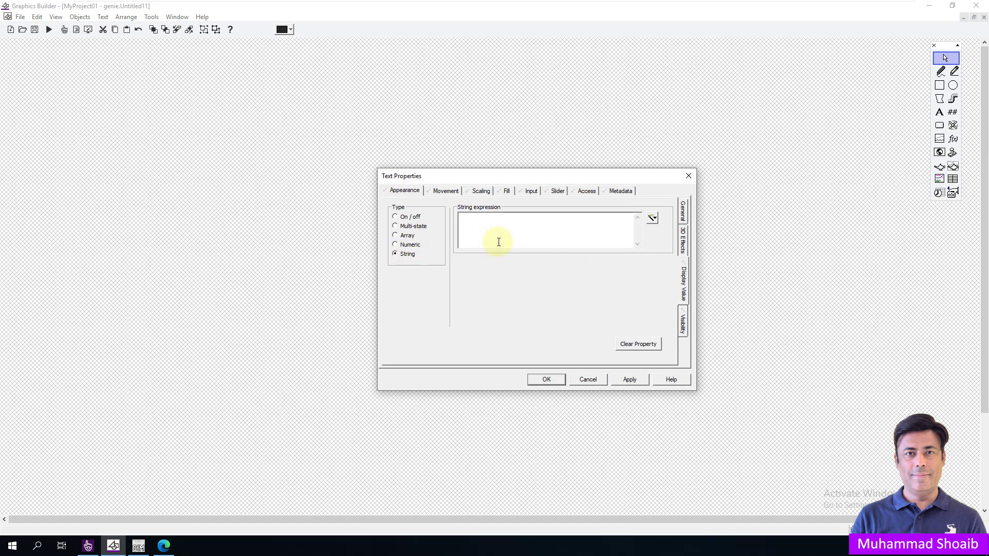
pyautogui.write('%')
pyautogui.moveTo(514, 234); pyautogui.dragTo(431, 219)
pyautogui.hotkey('ctrl', 'v')
pyautogui.moveTo(530, 231); pyautogui.dragTo(444, 218)
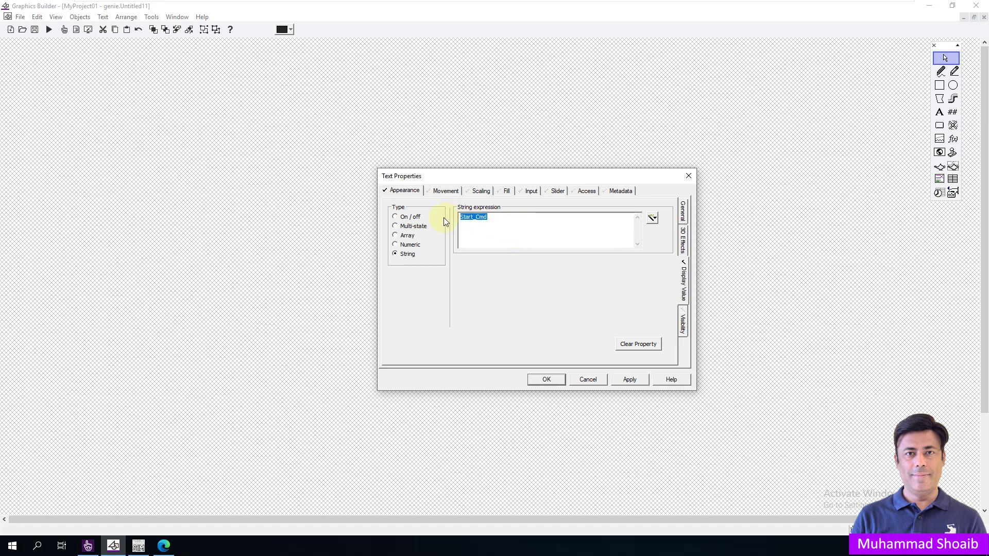
pyautogui.click(547, 380)
pyautogui.click(542, 309)
# Step: Replace the label's string expression with the %Equip%. prefix, copied from %Equip%.Running in the symbol set's ON condition
pyautogui.doubleClick(462, 205)
pyautogui.moveTo(511, 196); pyautogui.dragTo(460, 191)
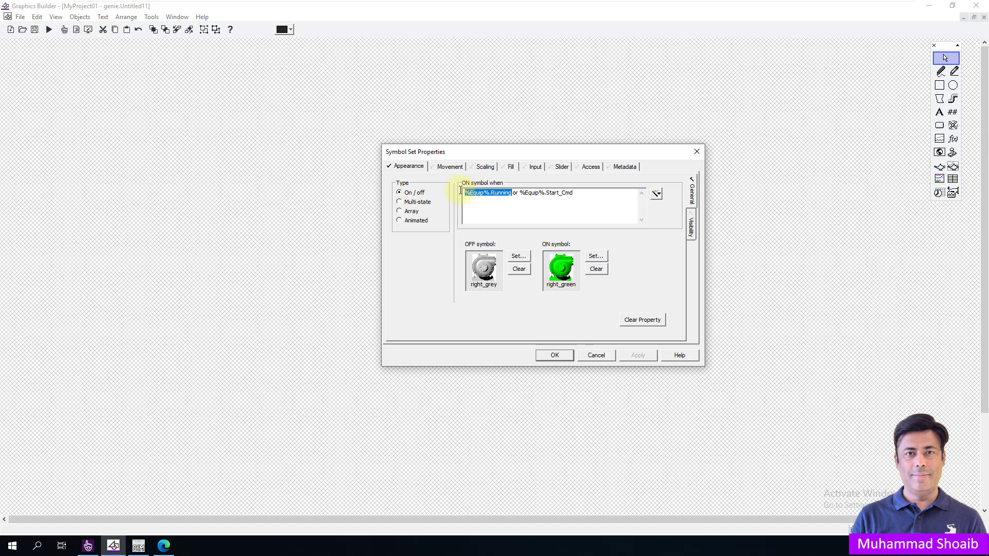
pyautogui.click(596, 355)
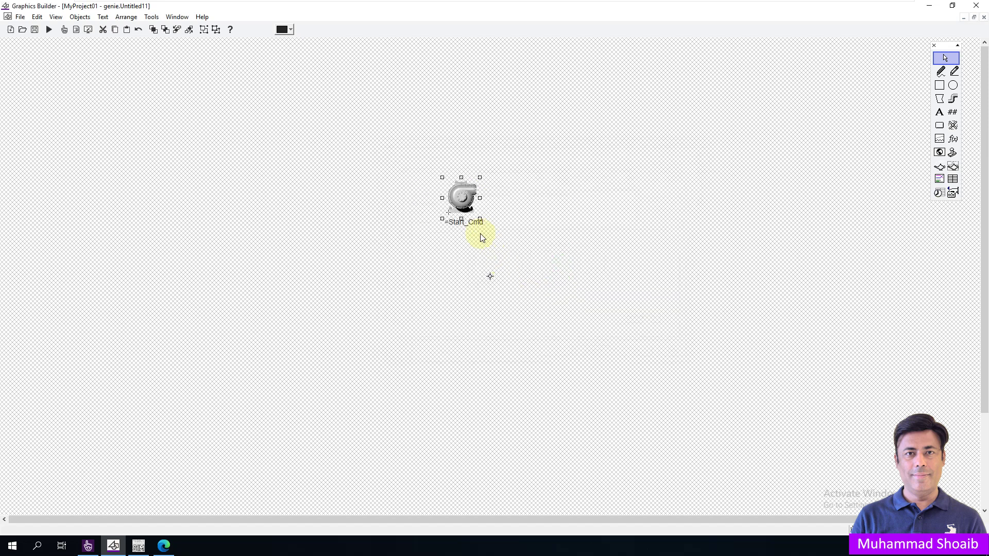
pyautogui.doubleClick(474, 227)
pyautogui.moveTo(504, 214); pyautogui.dragTo(455, 214)
pyautogui.hotkey('ctrl', 'v')
pyautogui.moveTo(527, 214); pyautogui.dragTo(505, 213)
pyautogui.press('BackSpace')
# Step: Complete the label's string expression as %Equip%.MName, copying the item name from the Motor001 variable in Plant SCADA Studio
pyautogui.click(88, 545)
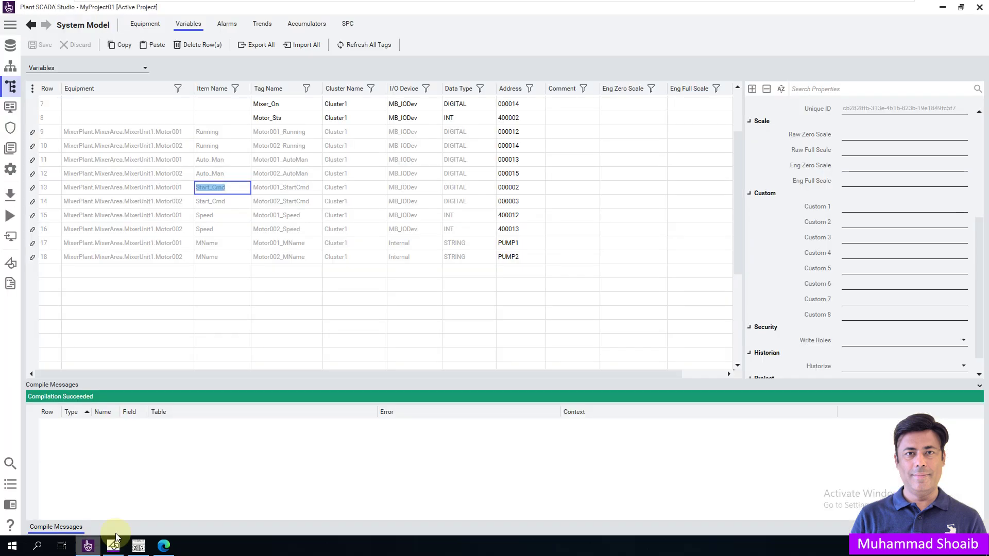
pyautogui.click(228, 243)
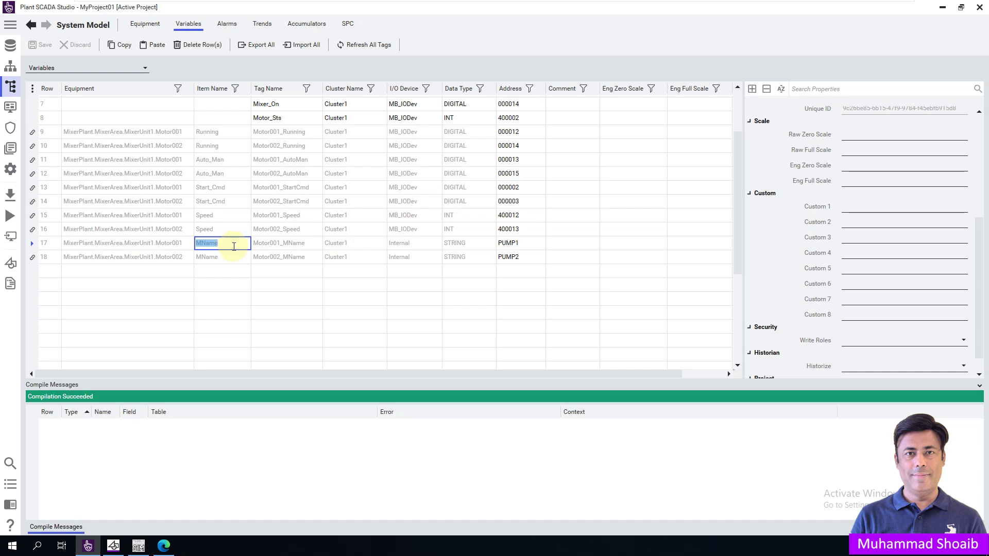
pyautogui.click(113, 546)
pyautogui.hotkey('ctrl', 'v')
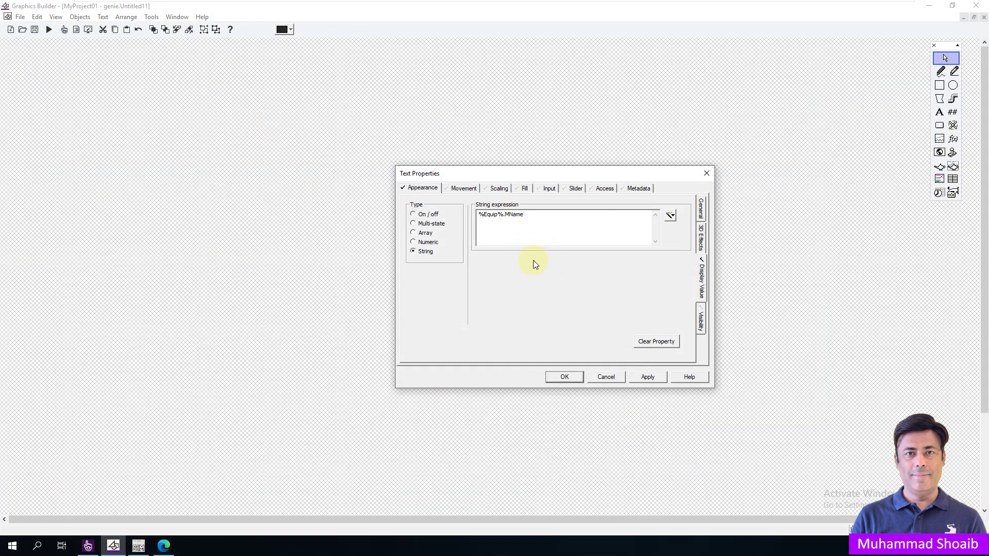
# Step: Set the label's font to Arial Bold, size 12, and accept the text properties
pyautogui.click(702, 209)
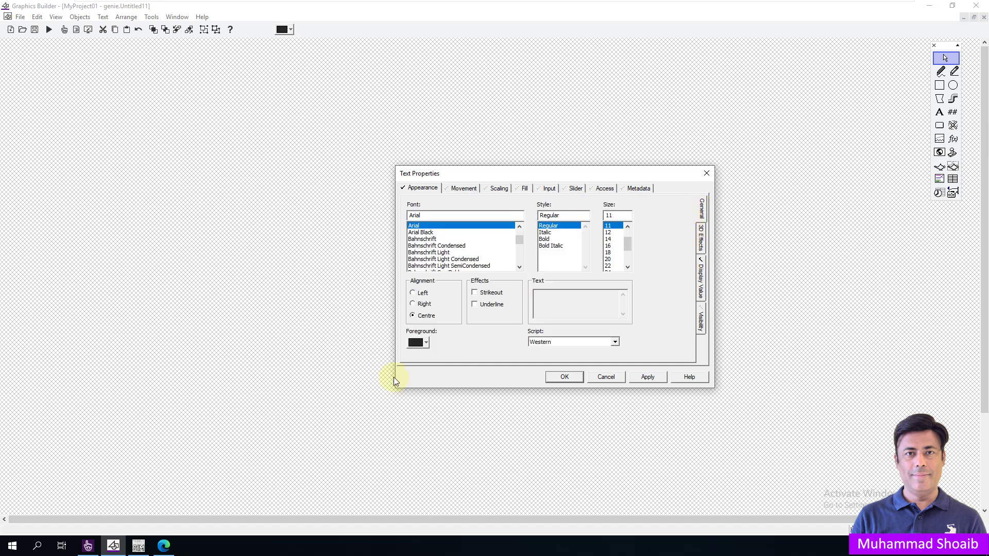
pyautogui.click(425, 344)
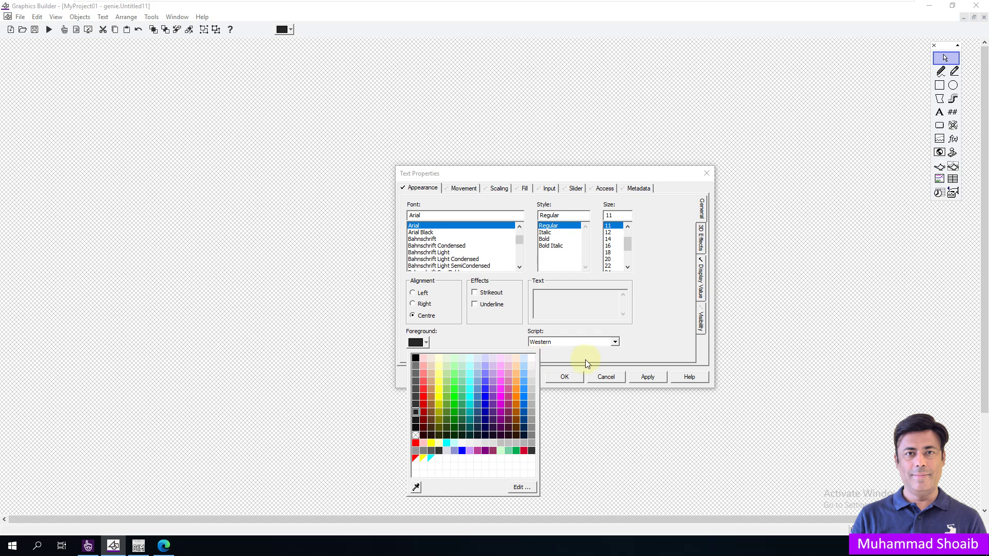
pyautogui.click(549, 172)
pyautogui.moveTo(551, 174); pyautogui.dragTo(691, 185)
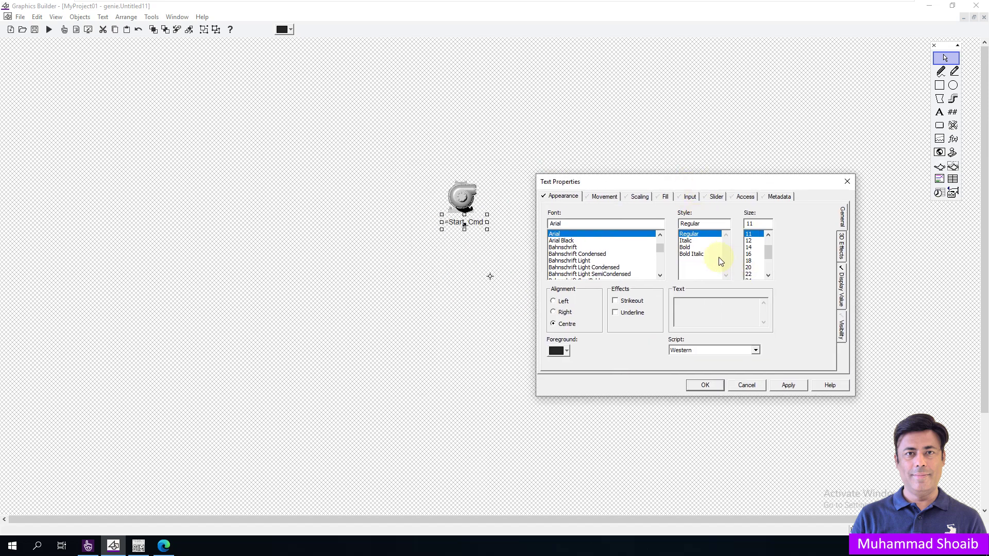
pyautogui.click(685, 247)
pyautogui.click(748, 241)
pyautogui.click(791, 388)
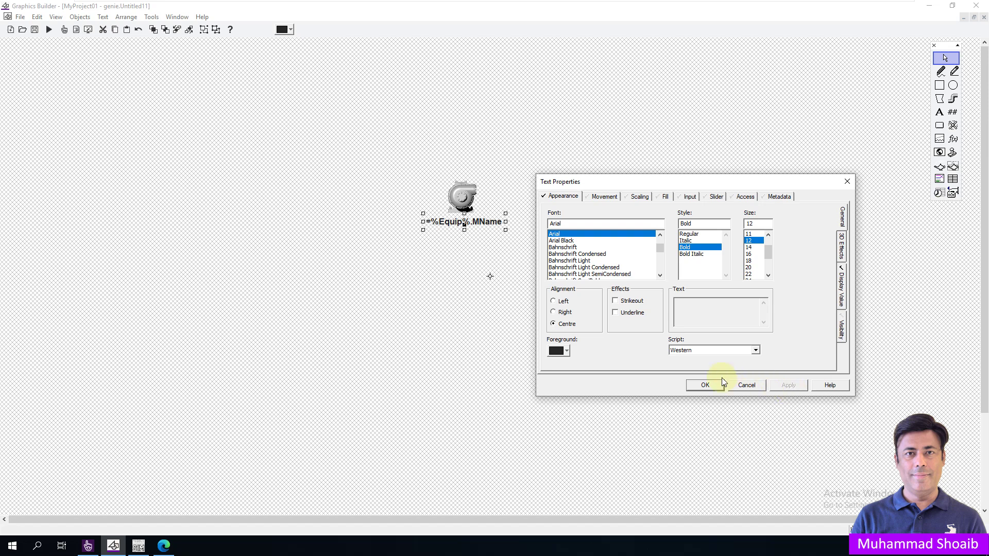
pyautogui.click(705, 385)
# Step: Select the pump symbol and its name label together and align them horizontally by their centres
pyautogui.moveTo(439, 253); pyautogui.dragTo(394, 260)
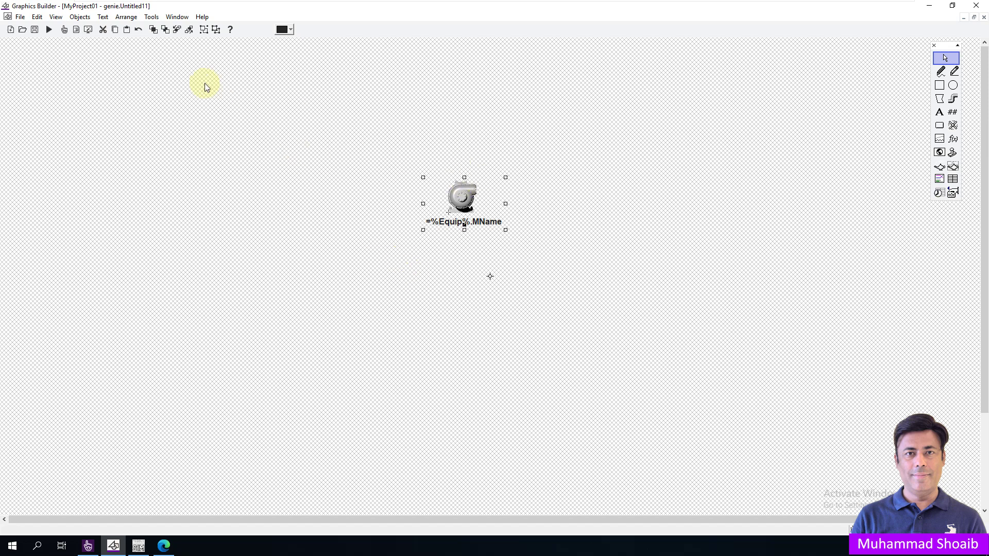
pyautogui.click(126, 17)
pyautogui.click(138, 43)
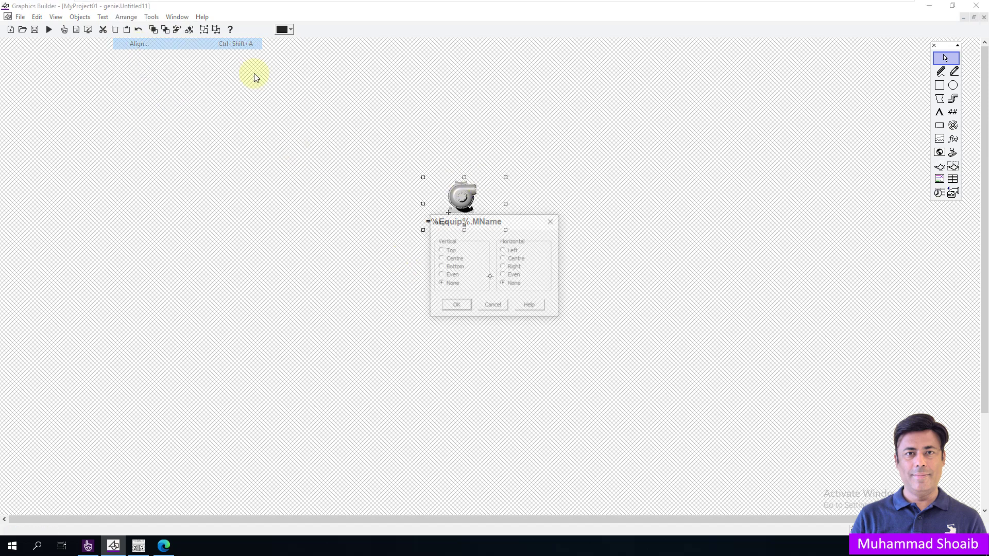
pyautogui.moveTo(483, 223); pyautogui.dragTo(634, 180)
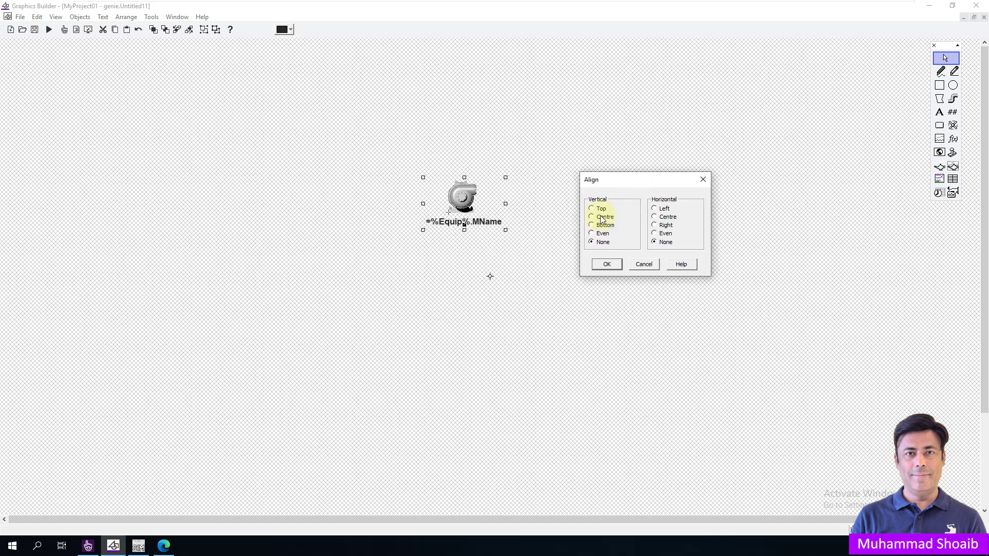
pyautogui.click(657, 217)
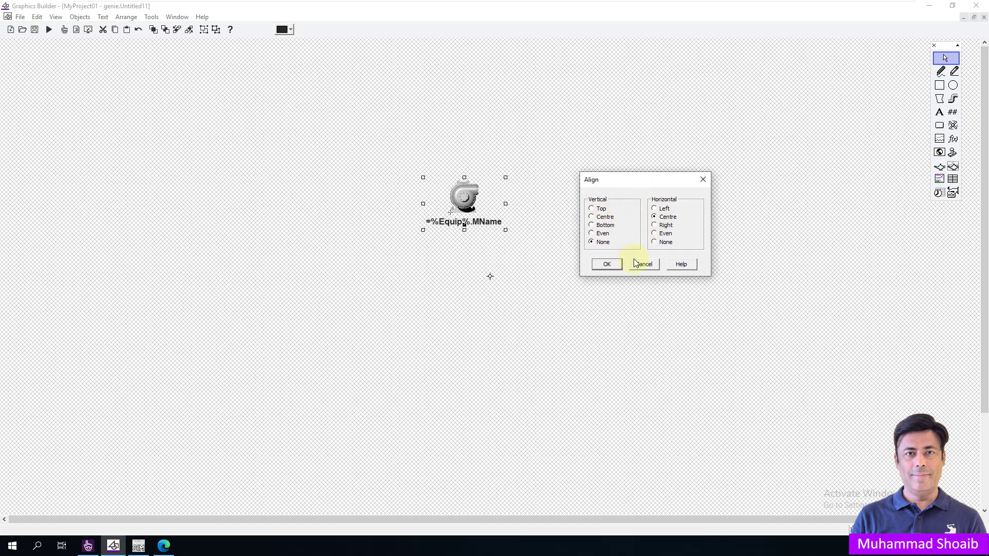
pyautogui.click(607, 263)
# Step: Set the foreground colour of the %Equip%.MName label to white
pyautogui.doubleClick(493, 225)
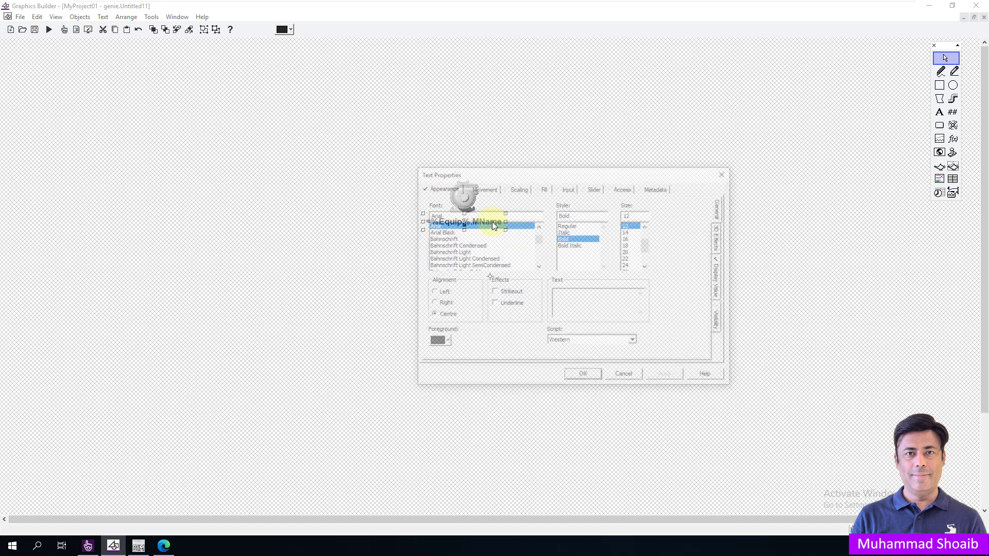
pyautogui.click(445, 342)
pyautogui.click(548, 364)
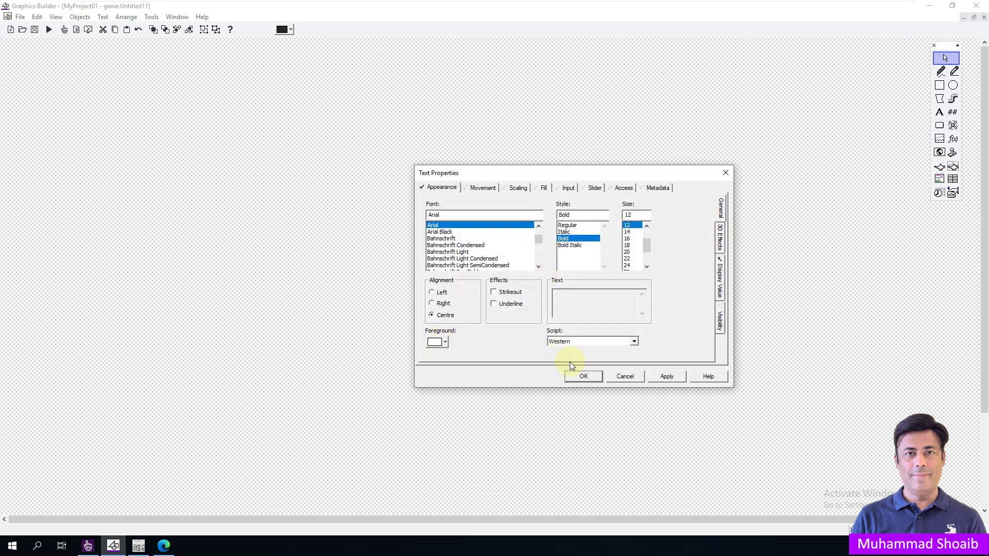
pyautogui.click(583, 376)
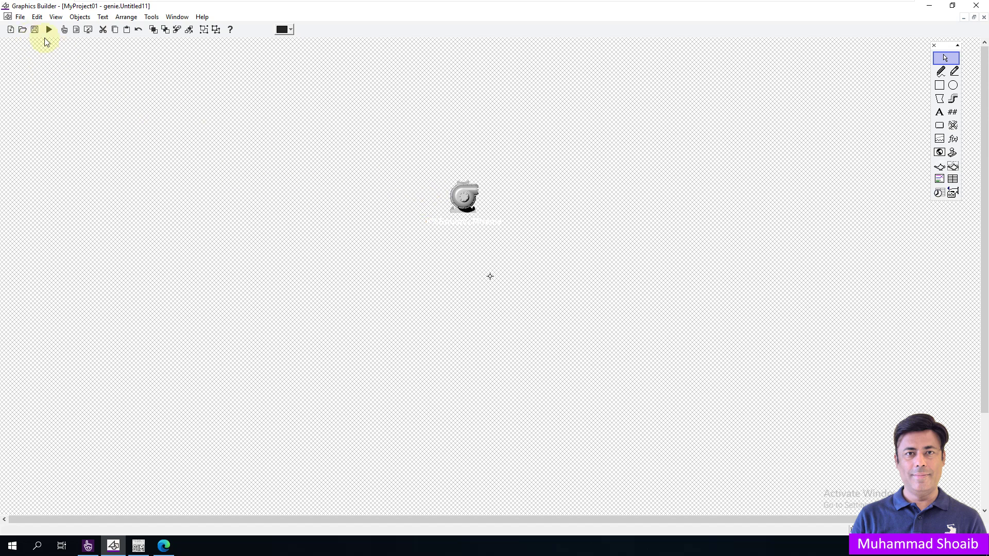
# Step: Save the genie as motortype3 in the csguru library of myproject01 and close it
pyautogui.click(36, 30)
pyautogui.click(157, 124)
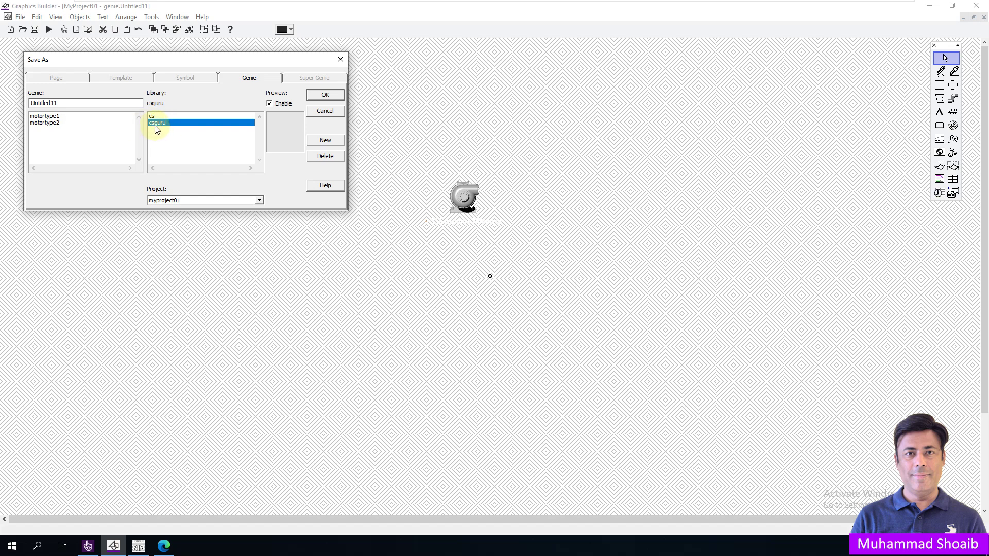
pyautogui.moveTo(72, 103); pyautogui.dragTo(2, 87)
pyautogui.write('m')
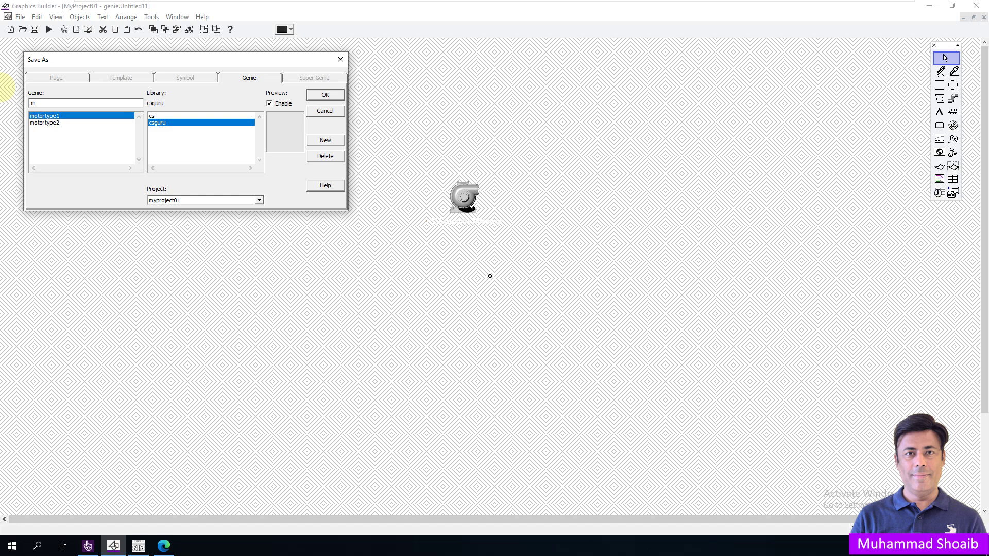
pyautogui.write('otortype3')
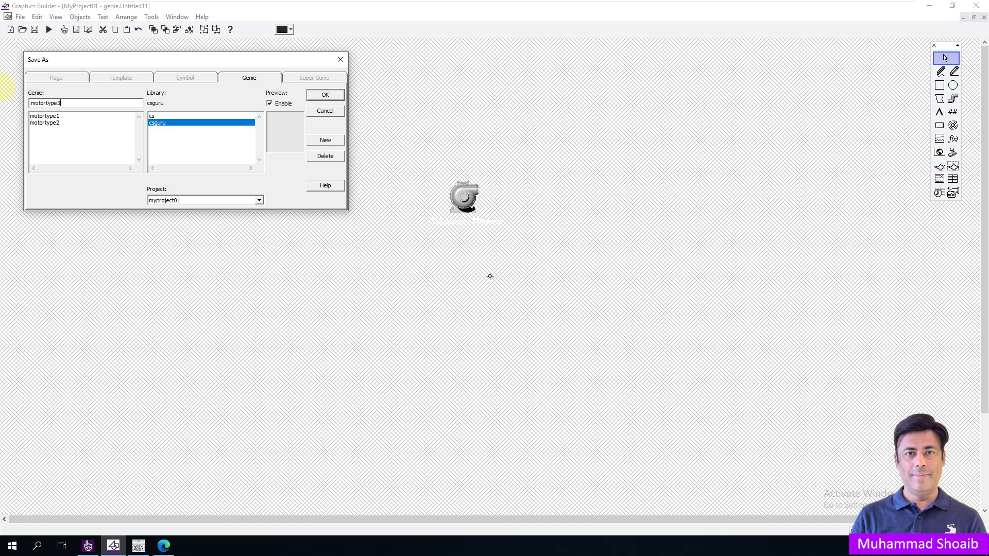
pyautogui.click(326, 97)
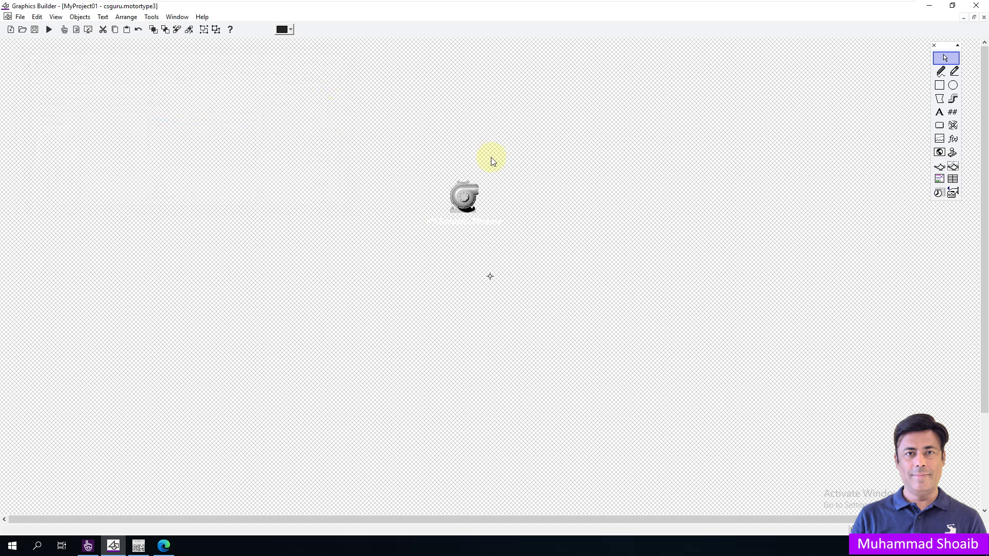
pyautogui.click(20, 17)
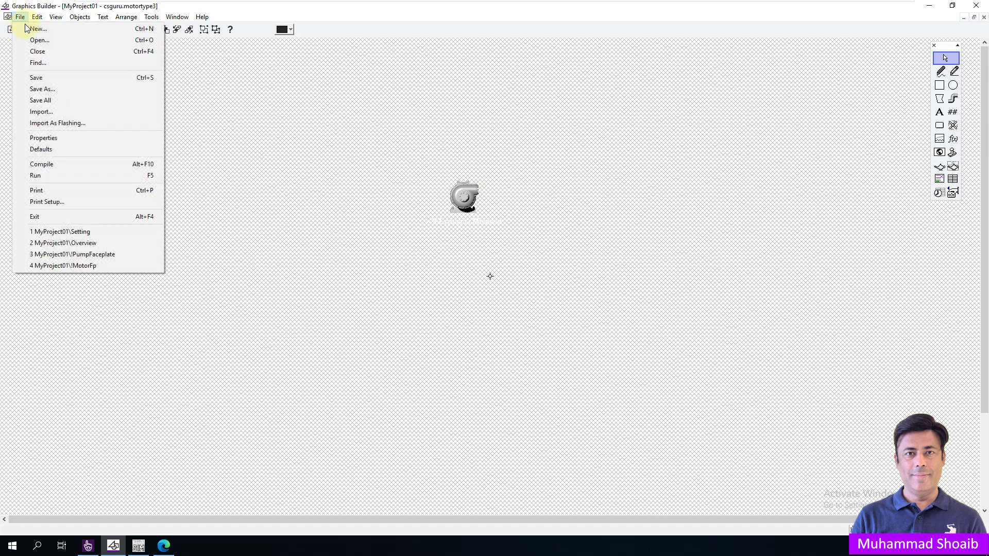
pyautogui.click(39, 53)
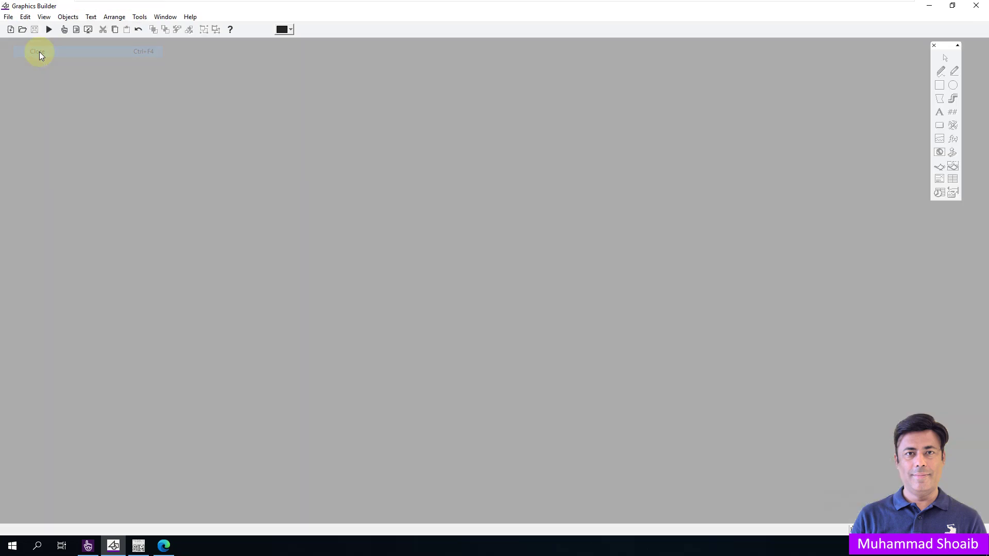
# Step: Create a new page from the situational_awareness faceplate template at HD1080 (1920x1080, 16:9) resolution
pyautogui.click(11, 29)
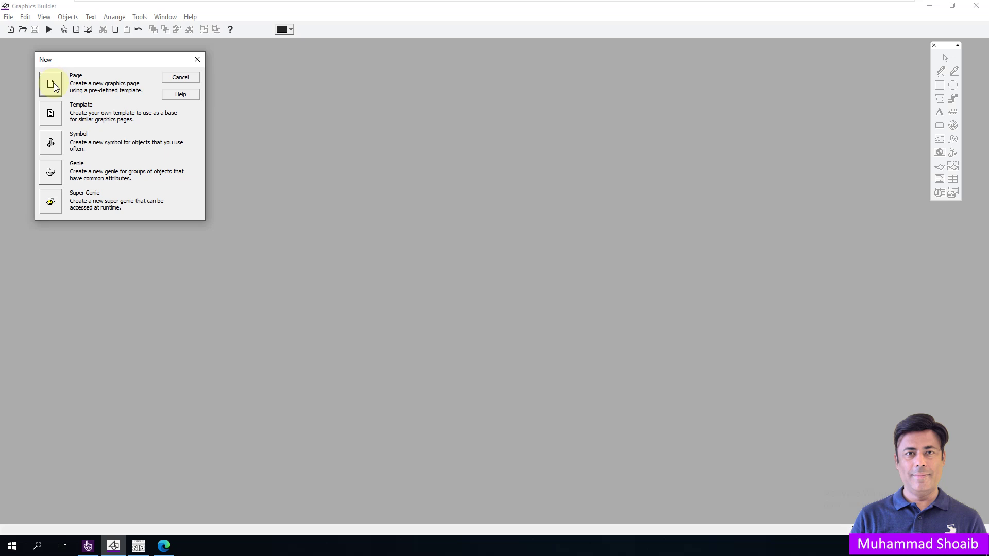
pyautogui.click(51, 85)
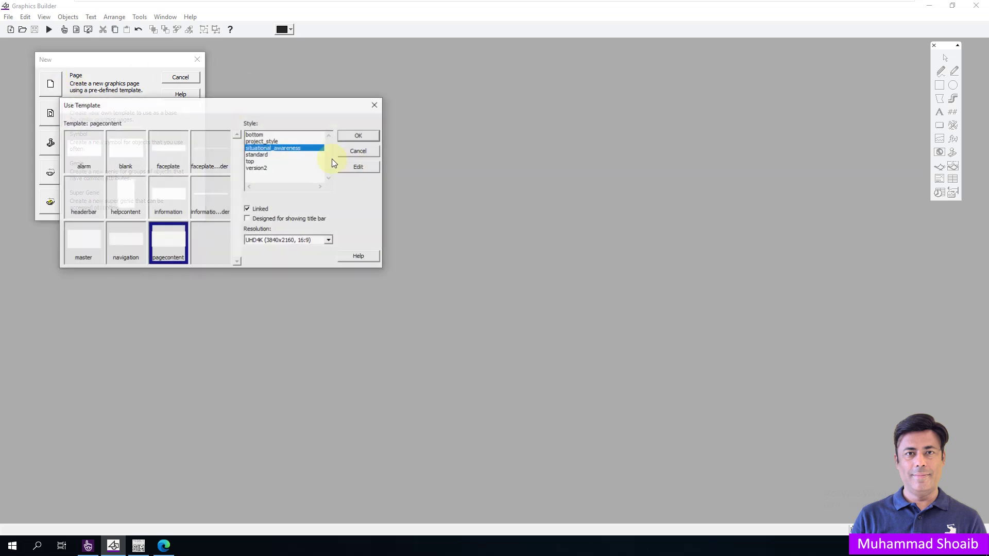
pyautogui.click(291, 240)
pyautogui.click(279, 292)
pyautogui.click(119, 156)
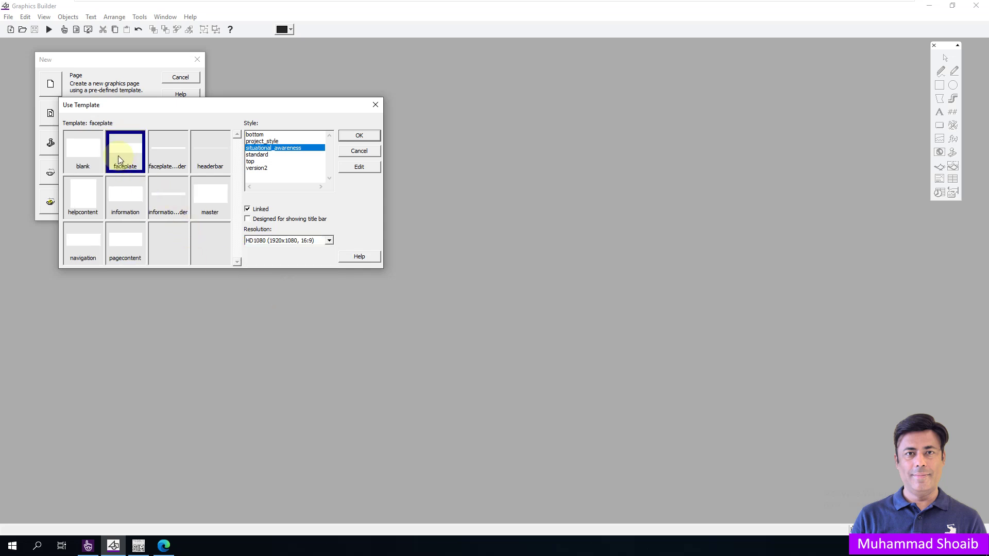
pyautogui.click(360, 136)
# Step: Set the new page's window title to MotorFaceplate in its page properties
pyautogui.rightClick(409, 177)
pyautogui.click(459, 249)
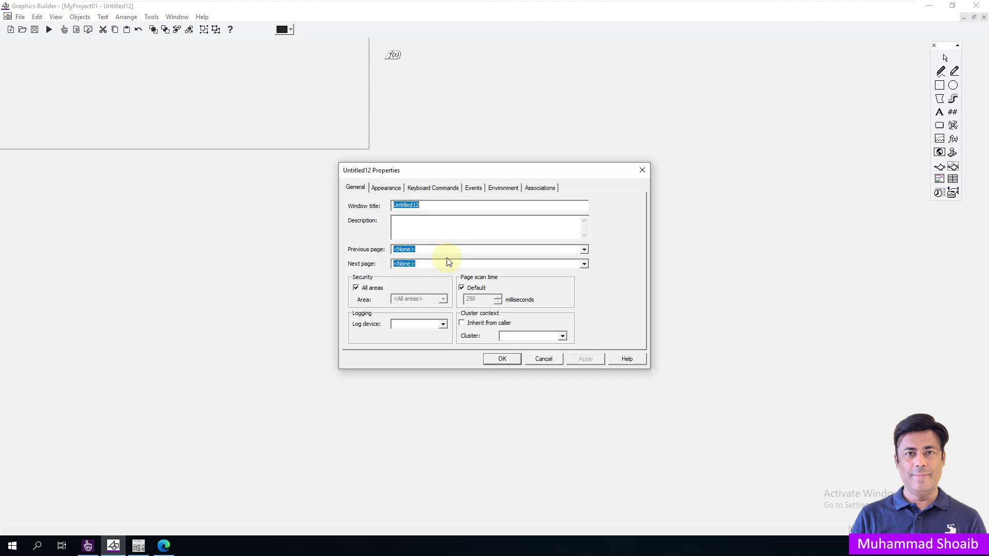
pyautogui.write('MotorFace')
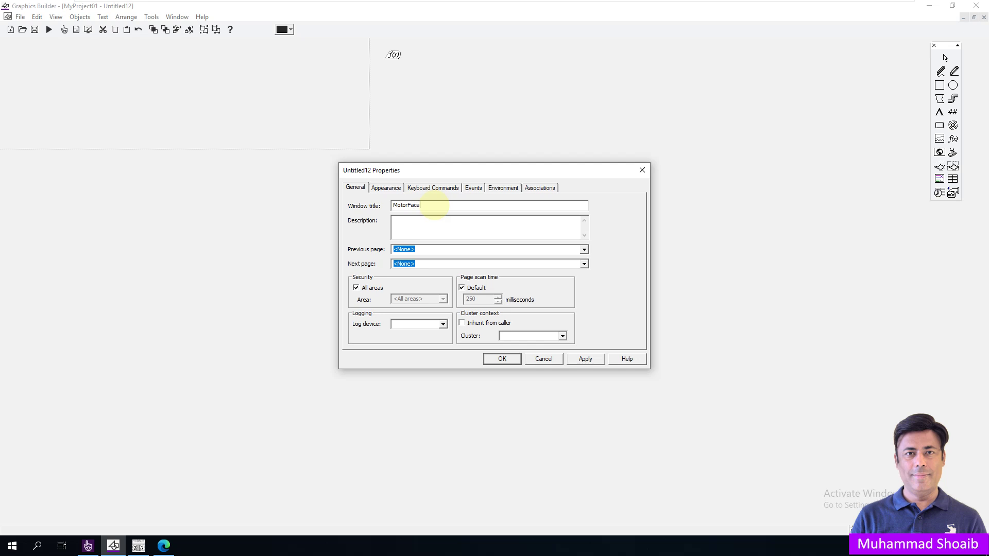
pyautogui.write('plate')
# Step: Set the page's view area to 240 wide by 250 high and its page colour to dark grey
pyautogui.click(387, 190)
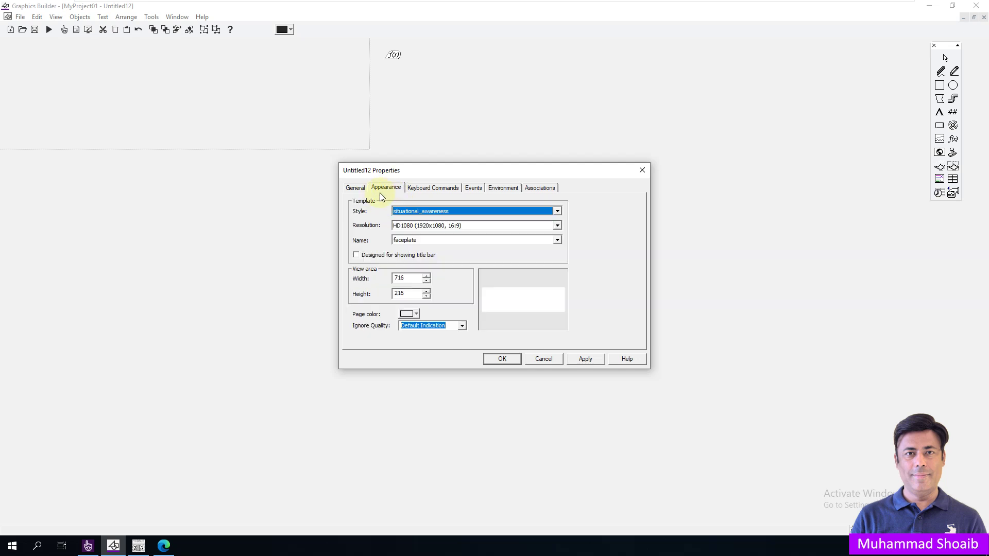
pyautogui.moveTo(409, 278); pyautogui.dragTo(368, 278)
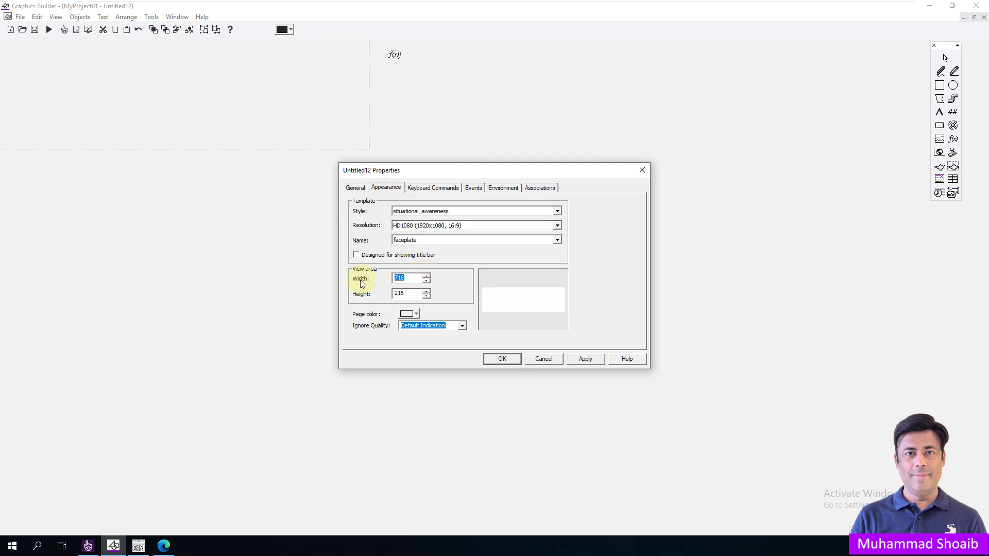
pyautogui.write('240')
pyautogui.moveTo(416, 294); pyautogui.dragTo(375, 295)
pyautogui.write('250')
pyautogui.click(416, 314)
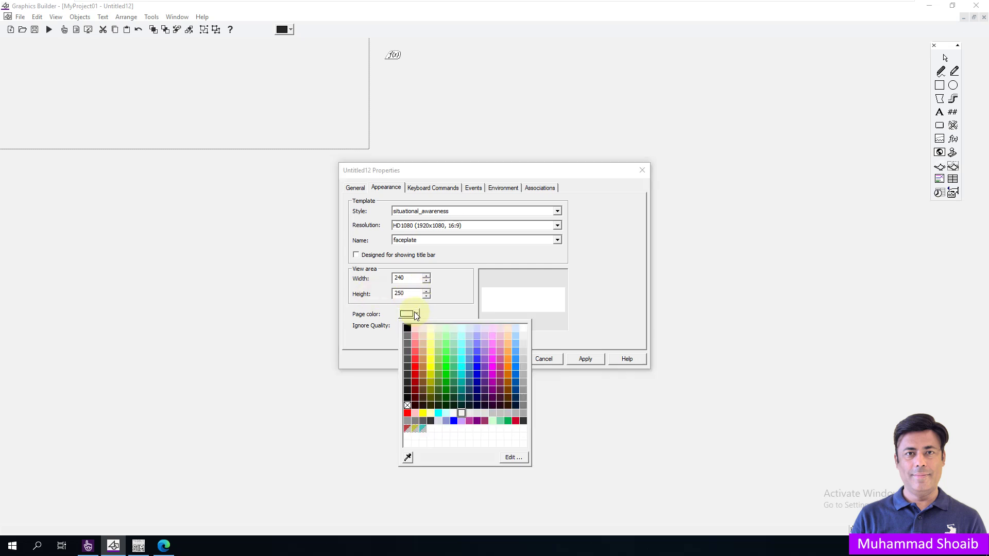
pyautogui.click(411, 382)
pyautogui.click(585, 359)
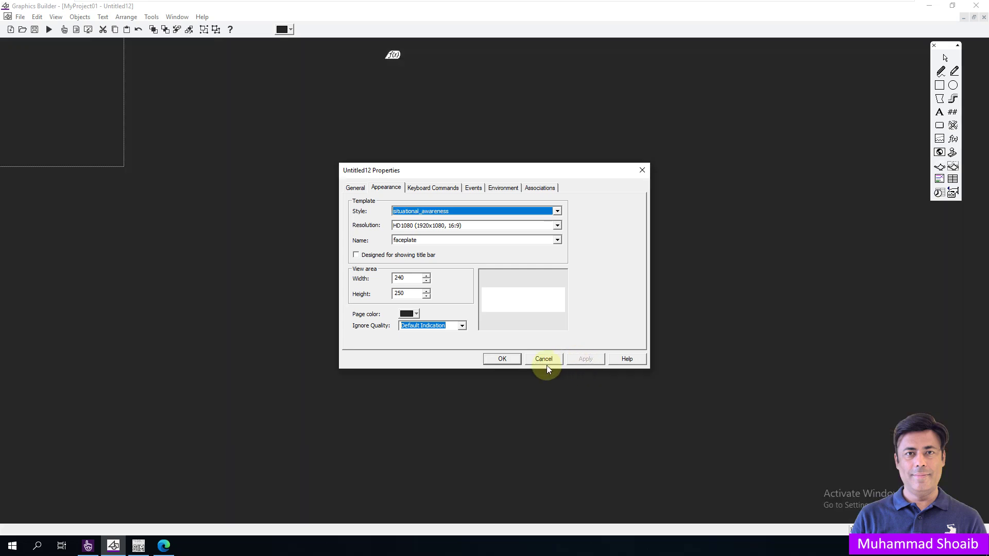
pyautogui.click(499, 359)
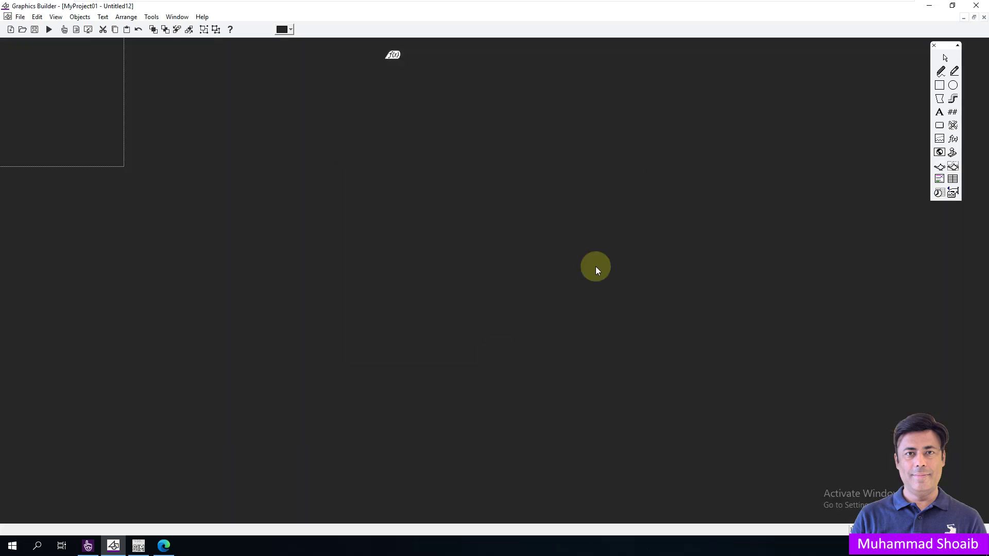
# Step: Draw a rectangle about 299 by 45 pixels near the page's upper edge and fill it with a lighter grey than the page
pyautogui.click(939, 85)
pyautogui.moveTo(85, 81); pyautogui.dragTo(244, 107)
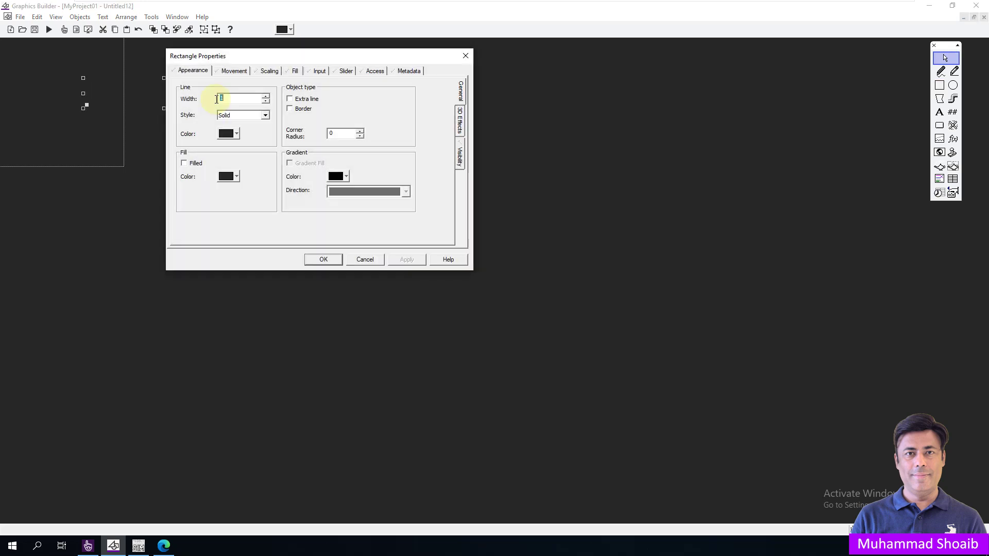
pyautogui.click(195, 164)
pyautogui.click(236, 177)
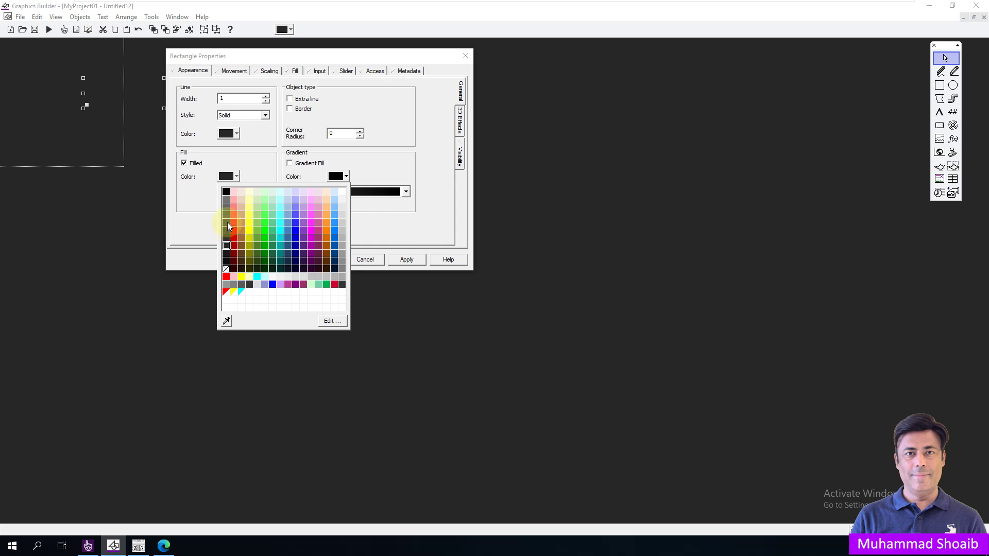
pyautogui.click(227, 223)
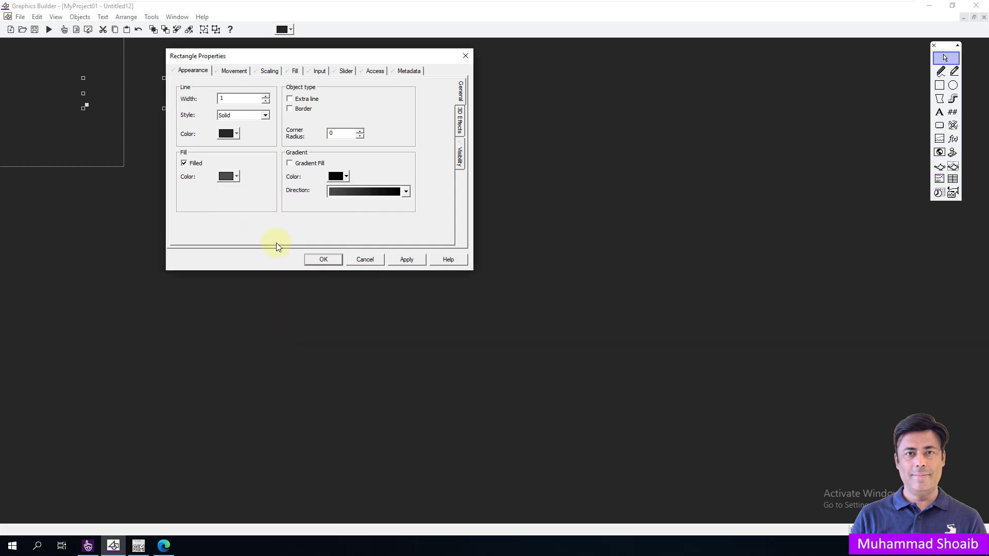
pyautogui.click(397, 262)
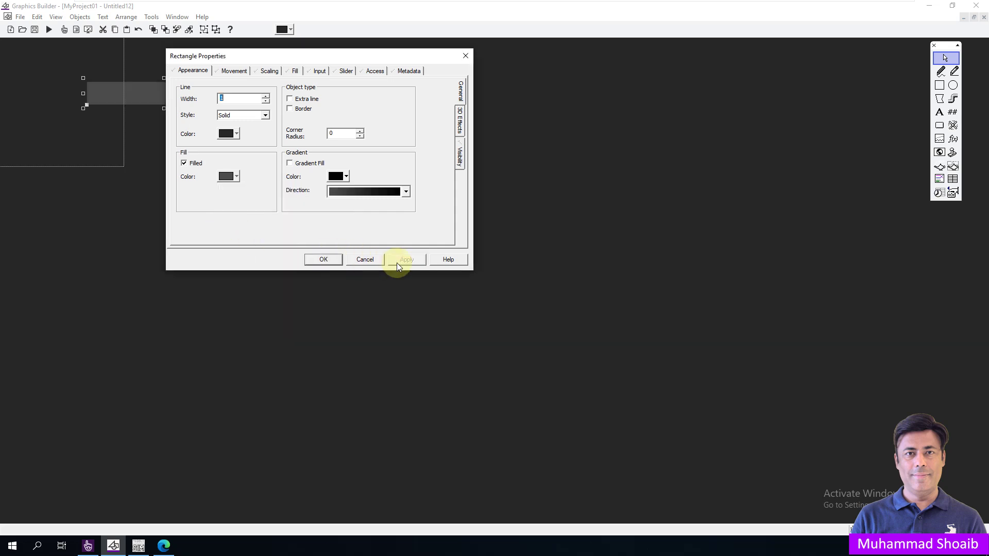
pyautogui.click(325, 259)
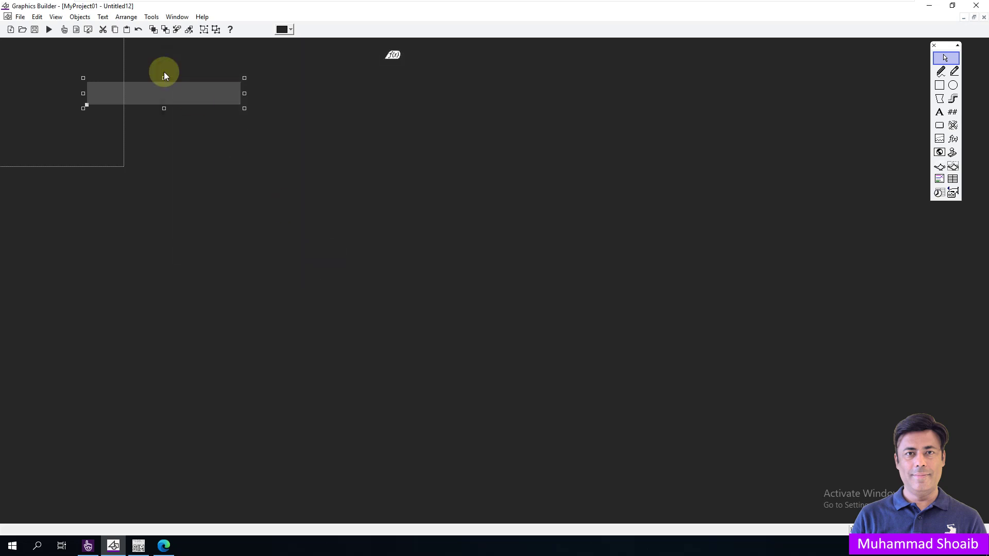
# Step: Set the rectangle's absolute size to 240 wide by 34 high and its position to X 0, Y 0
pyautogui.click(126, 17)
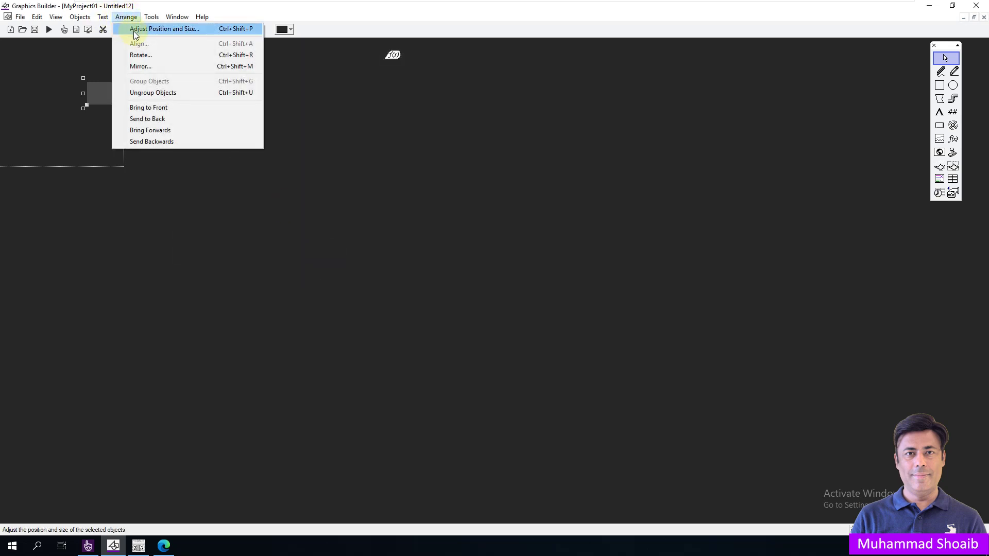
pyautogui.click(149, 29)
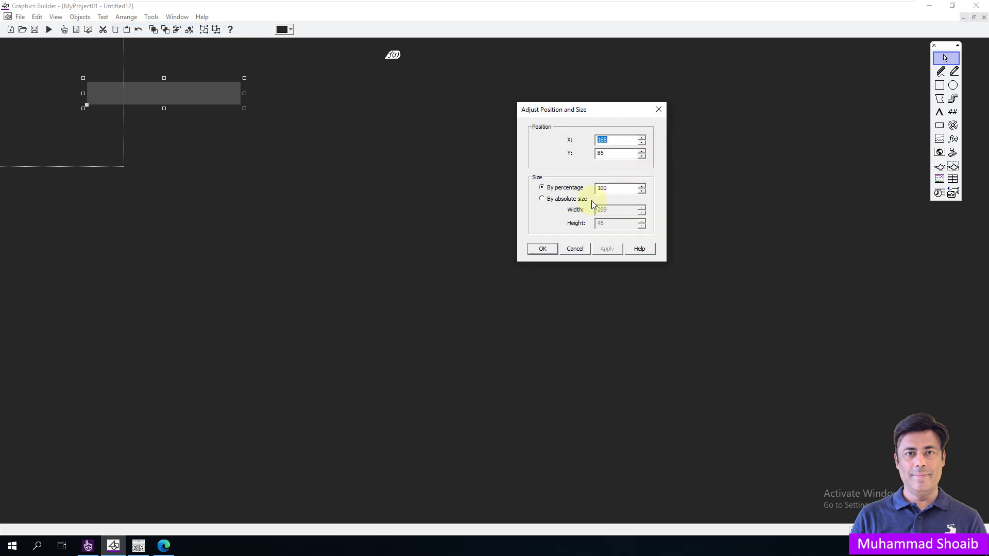
pyautogui.click(569, 200)
pyautogui.write('240')
pyautogui.doubleClick(620, 225)
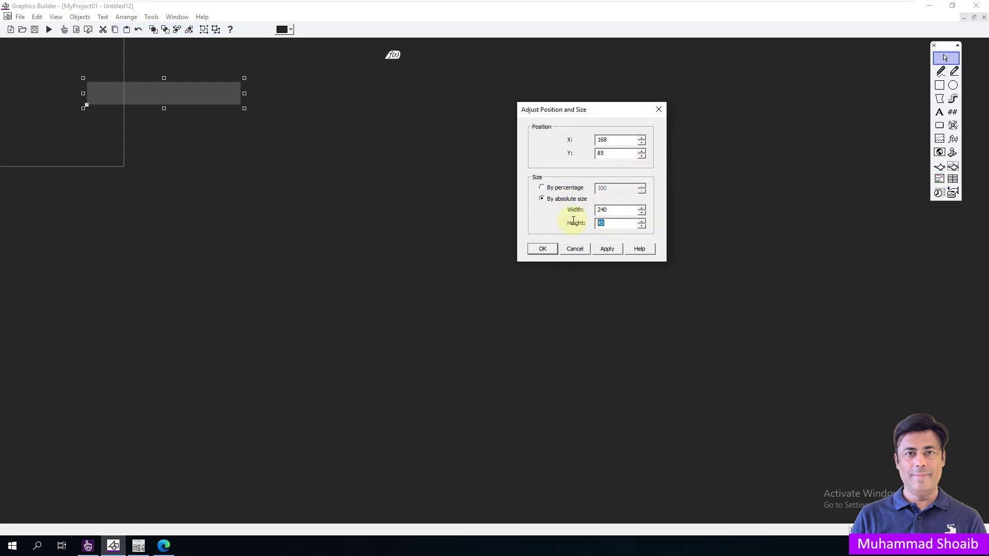
pyautogui.write('34')
pyautogui.press('Tab')
pyautogui.write('0')
pyautogui.doubleClick(611, 155)
pyautogui.write('0')
pyautogui.click(613, 248)
pyautogui.click(544, 248)
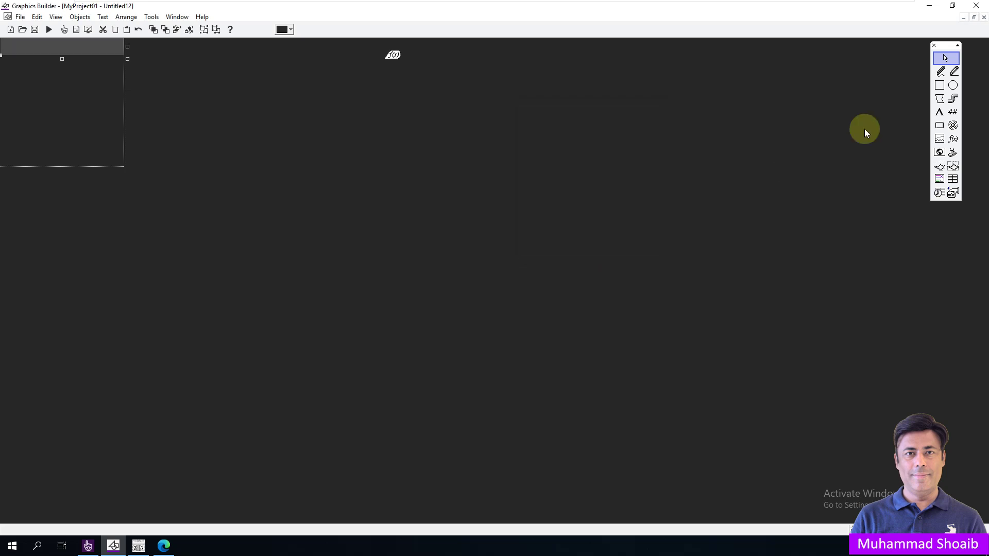
# Step: Place the text "Name" on the header rectangle, formatted centre-aligned, white, bold and size 12
pyautogui.click(940, 112)
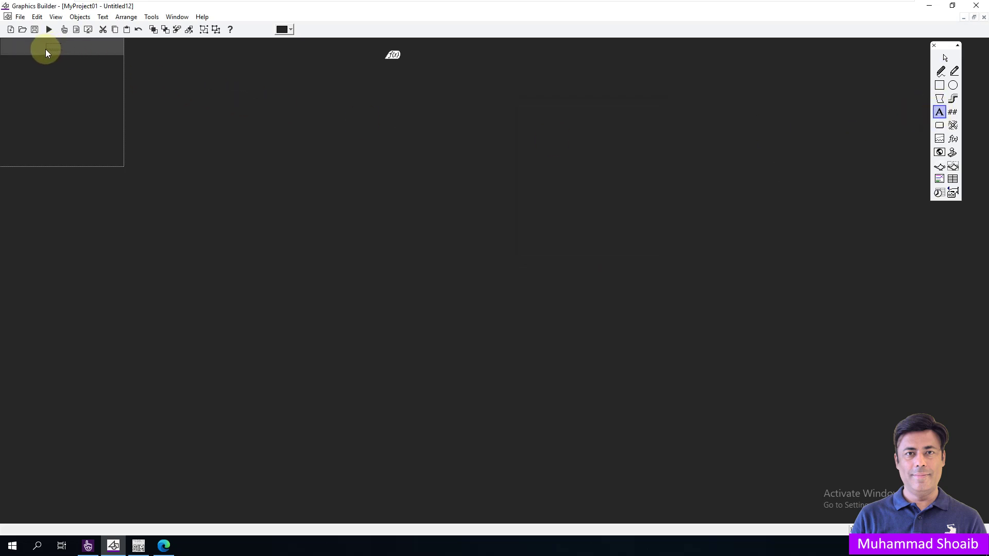
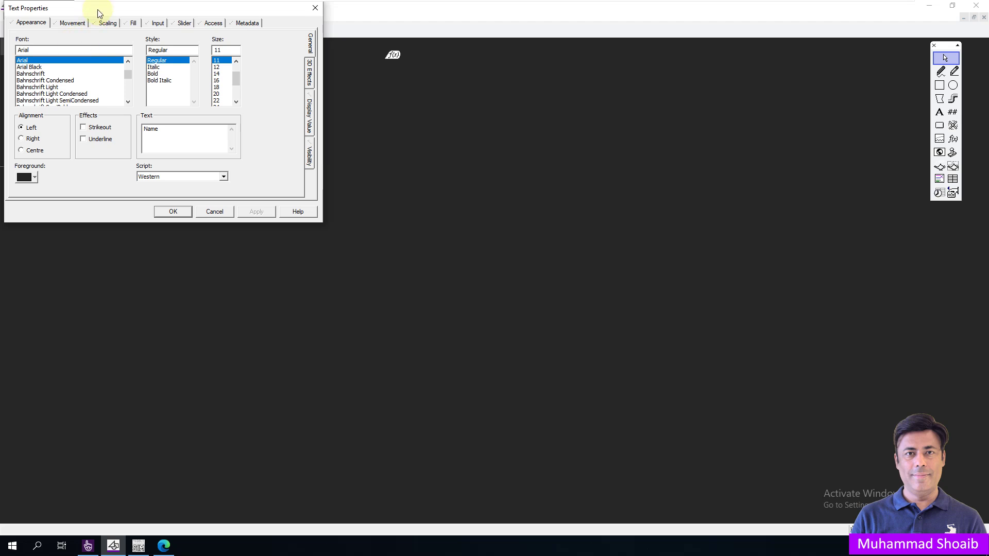
pyautogui.click(385, 250)
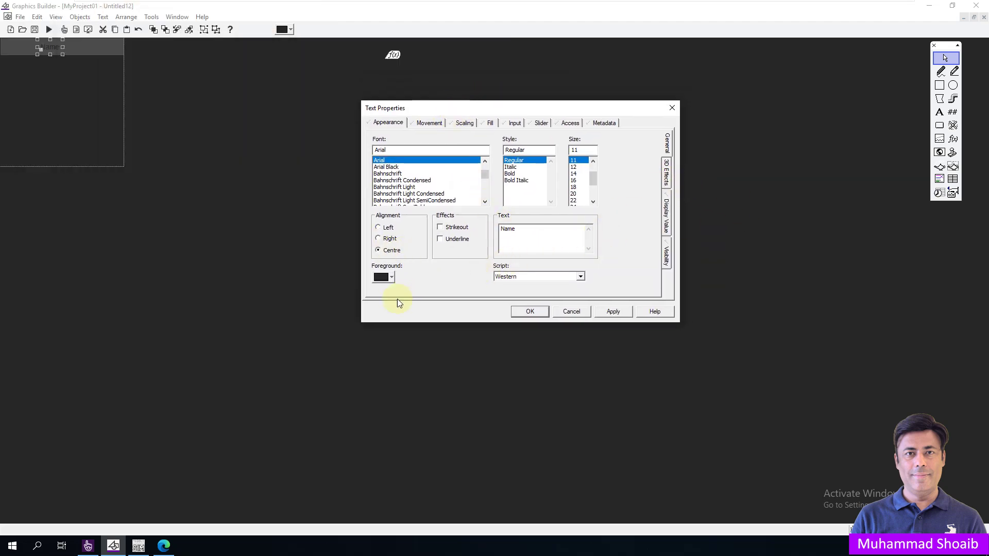
pyautogui.click(390, 279)
pyautogui.click(503, 299)
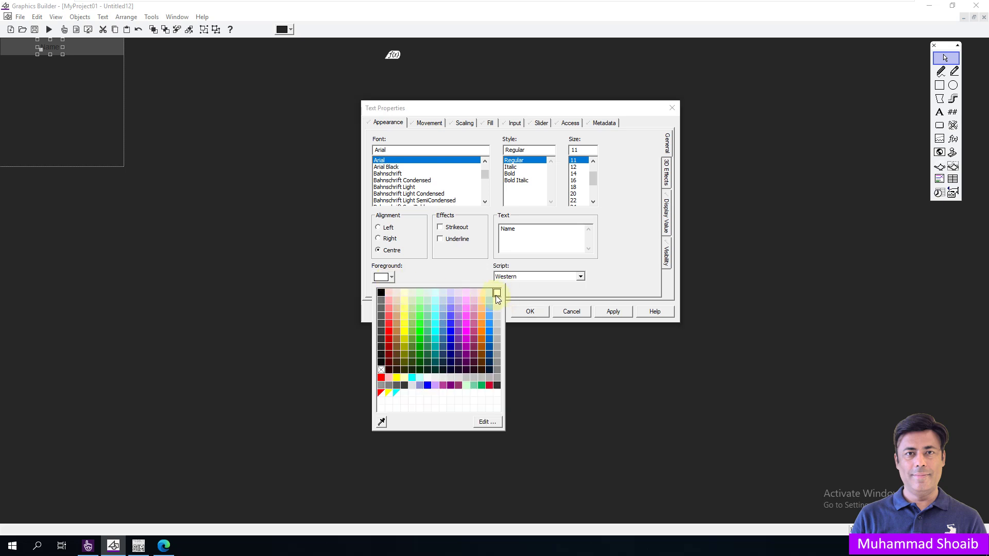
pyautogui.click(531, 174)
pyautogui.click(576, 166)
pyautogui.click(617, 311)
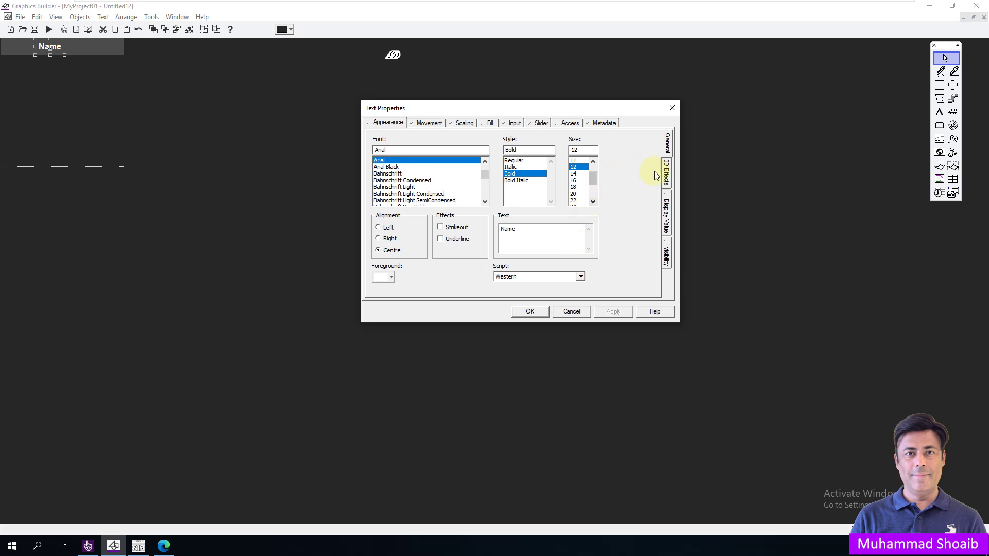
# Step: Make the header text display the string expression ?Equip?.MName, copying the MName item name from the variables table in Plant SCADA Studio
pyautogui.click(666, 218)
pyautogui.click(390, 187)
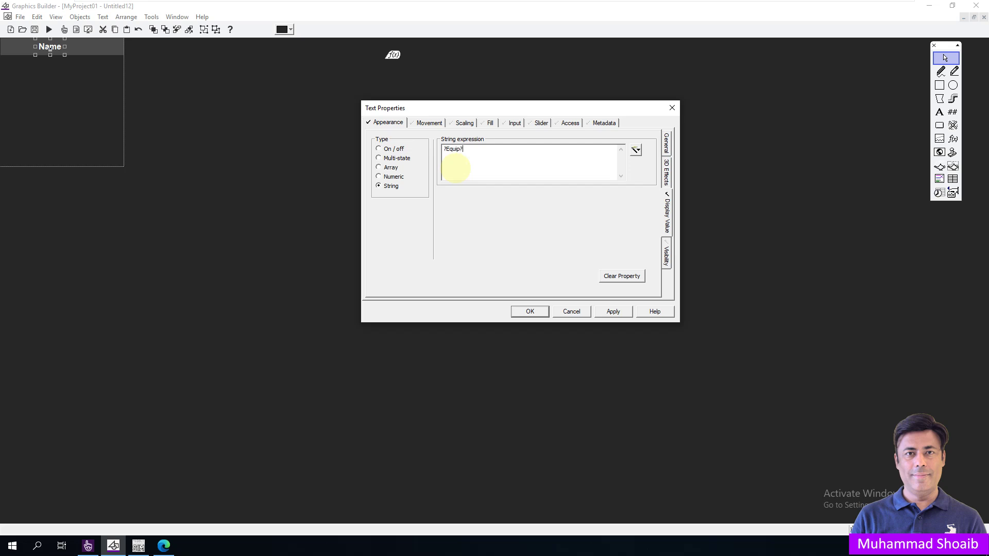
pyautogui.click(88, 547)
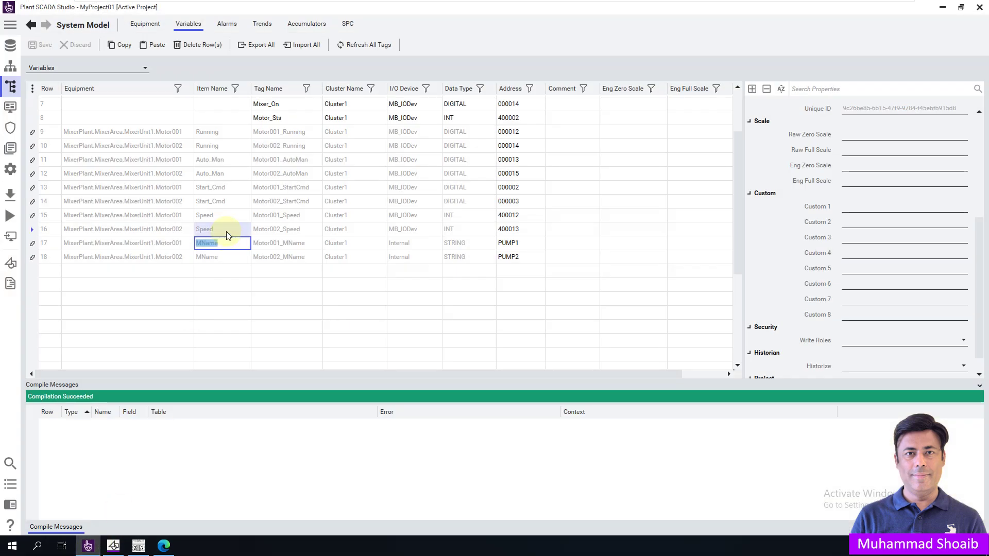
pyautogui.rightClick(209, 247)
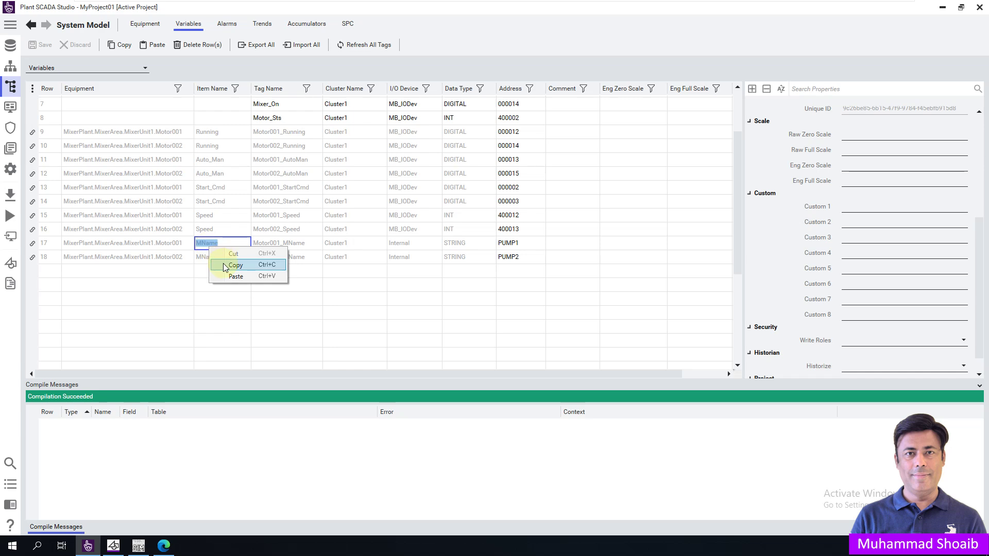
pyautogui.click(224, 264)
pyautogui.click(113, 546)
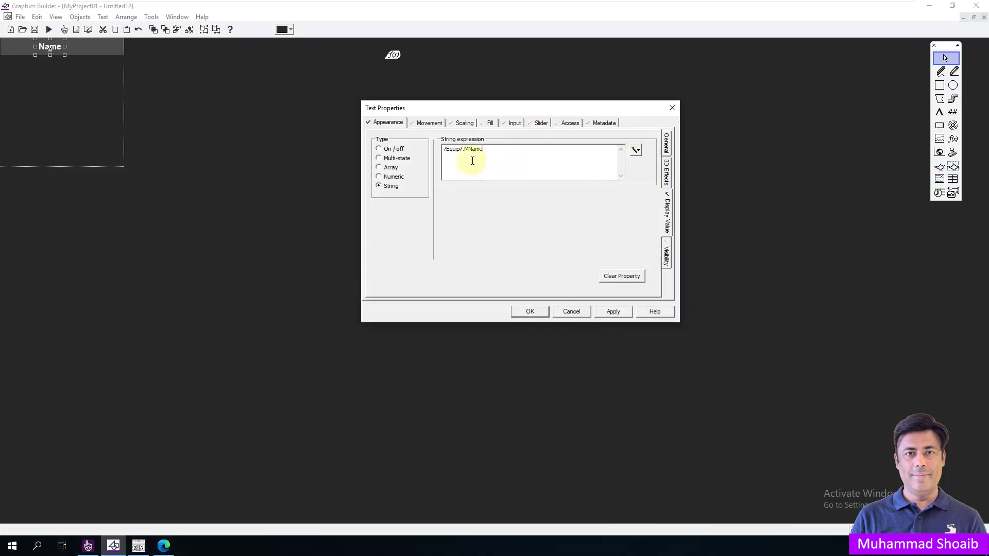
pyautogui.moveTo(498, 150); pyautogui.dragTo(437, 149)
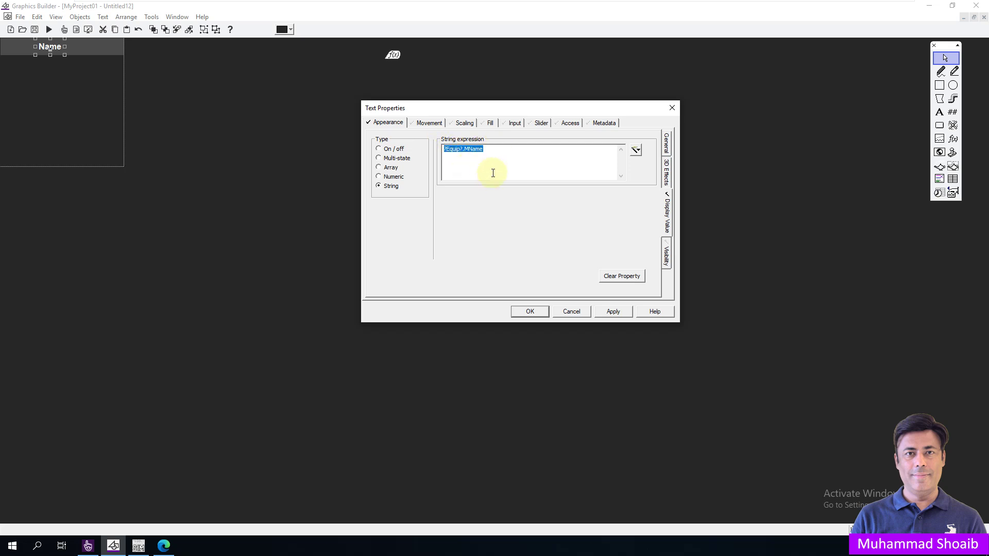
pyautogui.click(528, 159)
pyautogui.moveTo(494, 152); pyautogui.dragTo(426, 148)
pyautogui.click(617, 312)
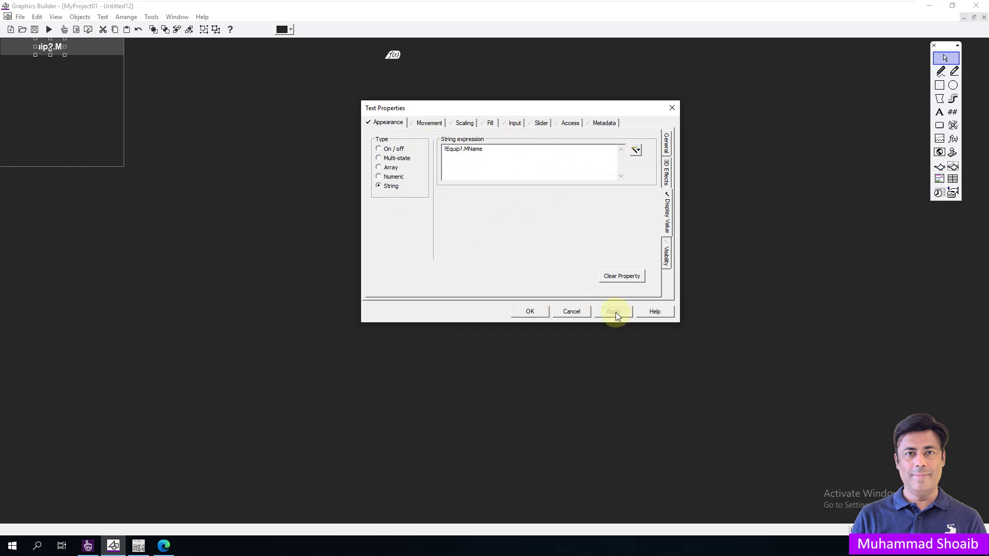
pyautogui.click(534, 312)
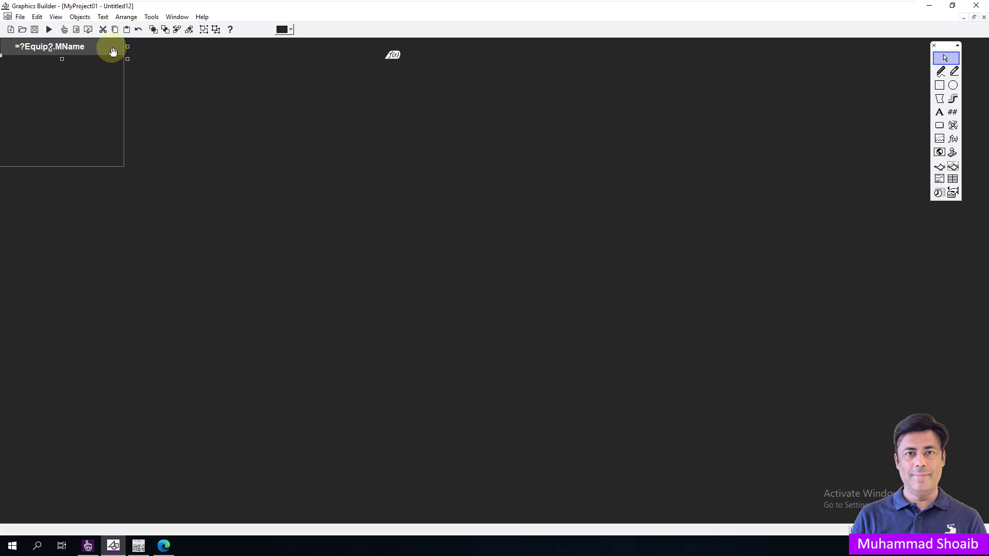
# Step: Align the header text and the header rectangle horizontally by their centres
pyautogui.click(125, 17)
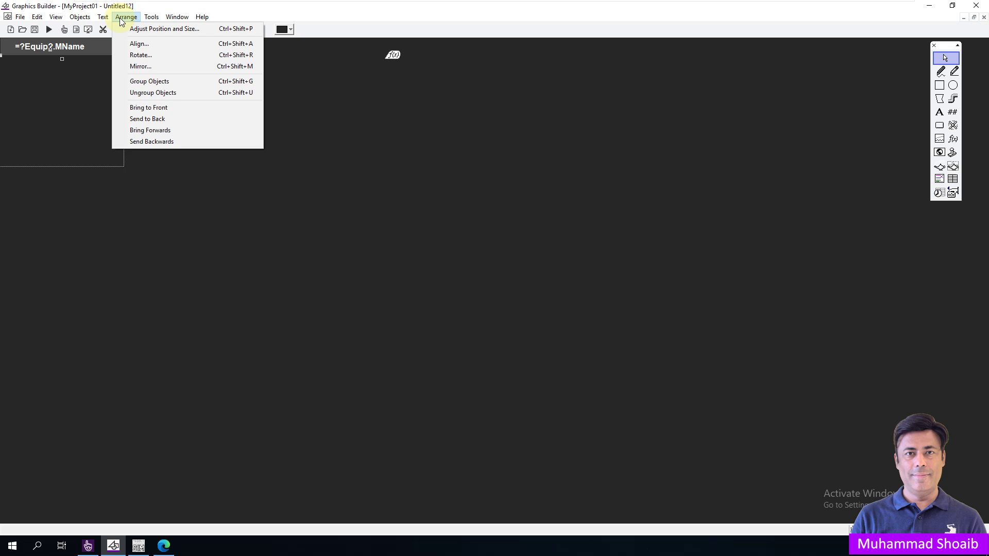
pyautogui.click(136, 43)
pyautogui.click(517, 259)
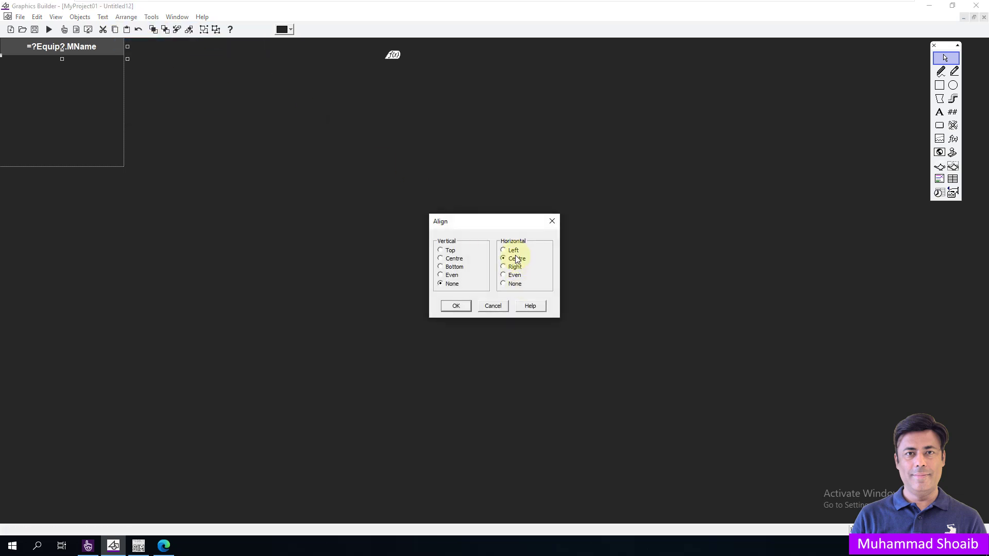
pyautogui.click(457, 306)
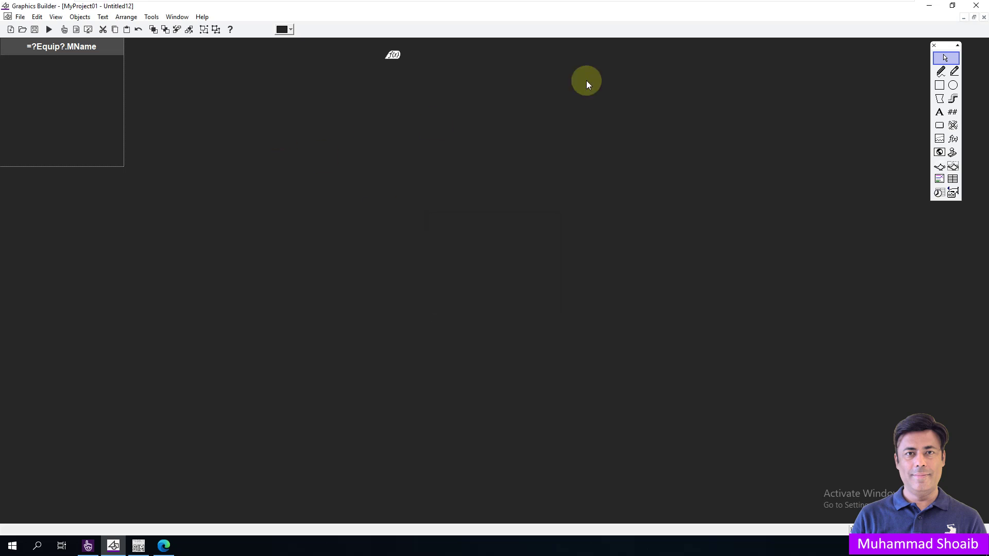
# Step: Place an on/off symbol set below the header and set its OFF symbol to right_grey from the pump_base_medium library
pyautogui.click(953, 125)
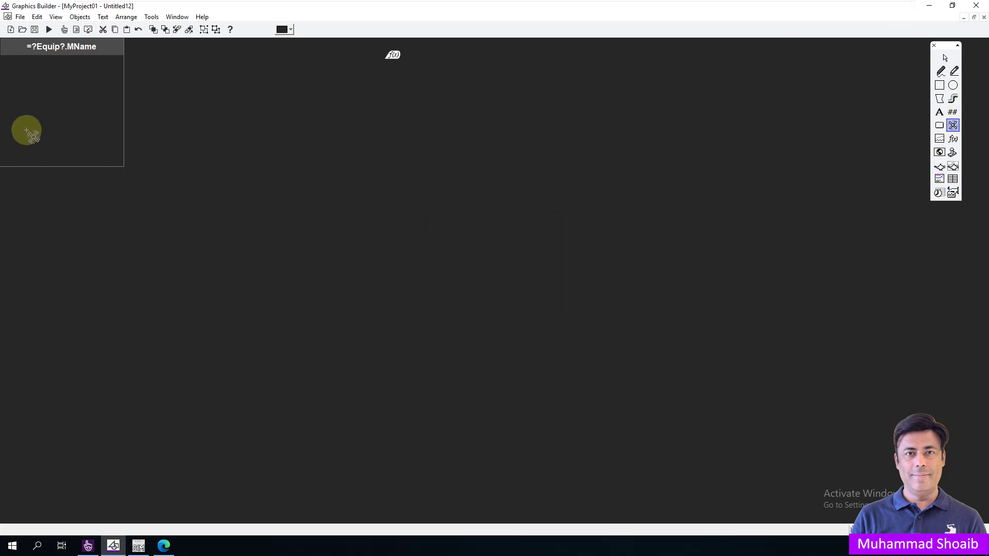
pyautogui.click(50, 88)
pyautogui.click(197, 95)
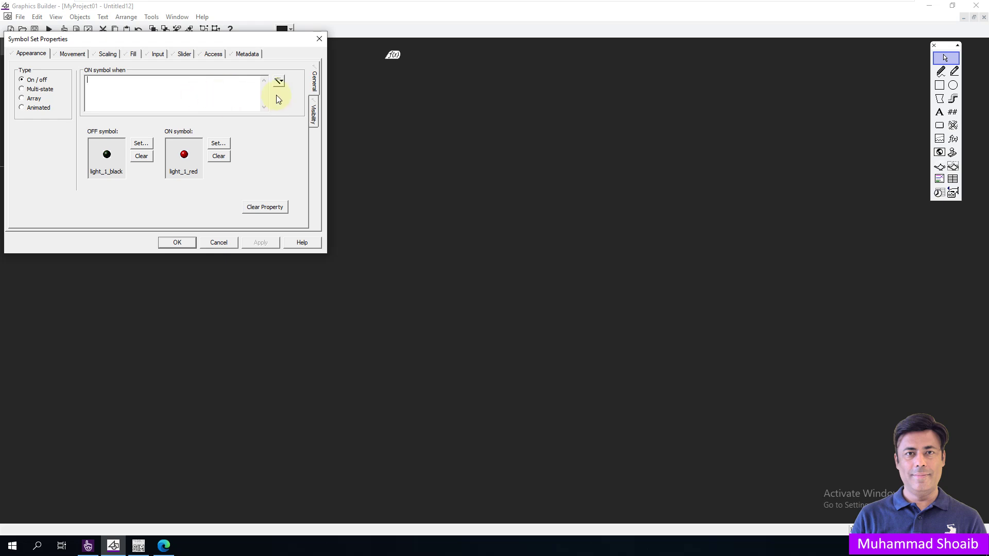
pyautogui.click(149, 143)
pyautogui.click(230, 128)
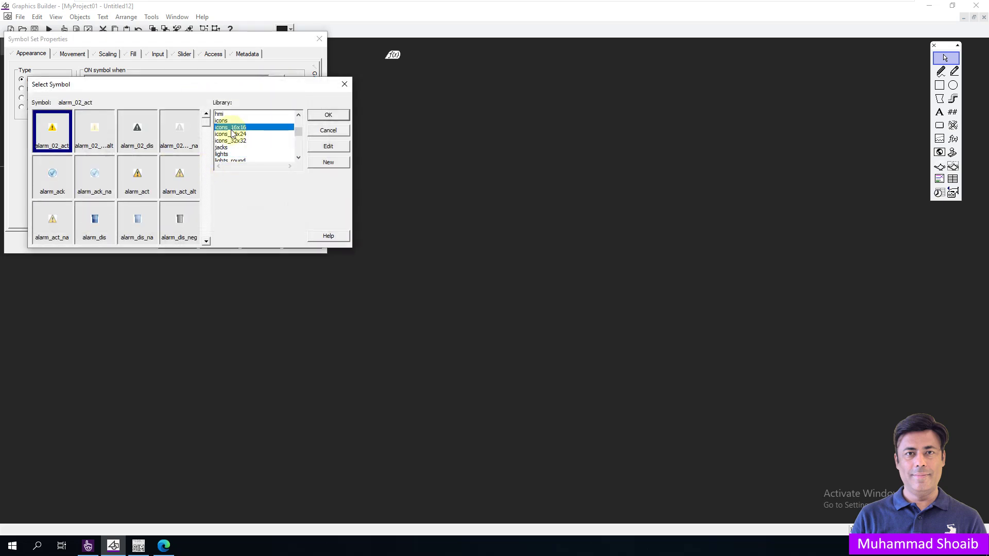
pyautogui.press('p')
pyautogui.press('u')
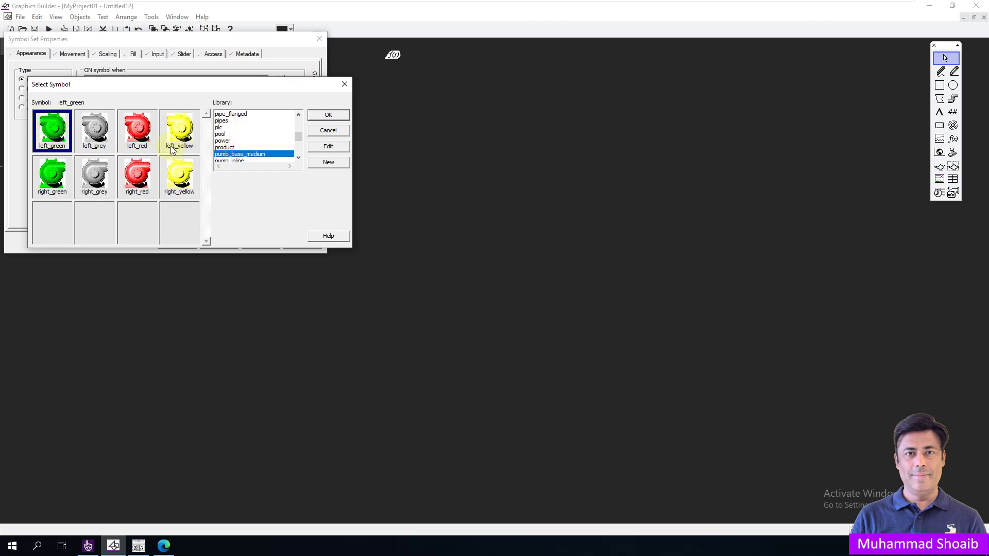
pyautogui.click(94, 175)
pyautogui.click(329, 114)
# Step: Set the symbol set's ON symbol to right_green from the pump_base_medium library
pyautogui.click(216, 144)
pyautogui.click(231, 141)
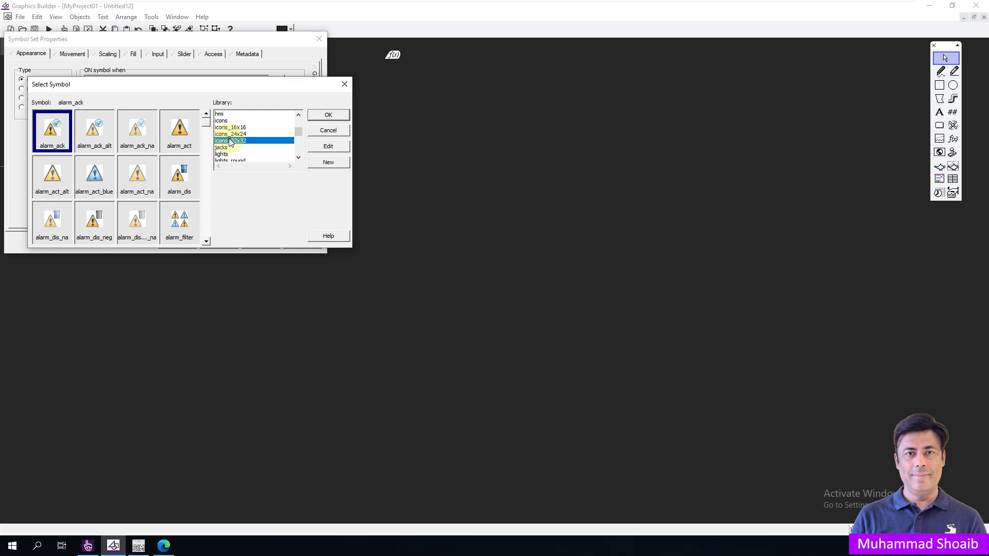
pyautogui.press('p')
pyautogui.press('u')
pyautogui.click(62, 175)
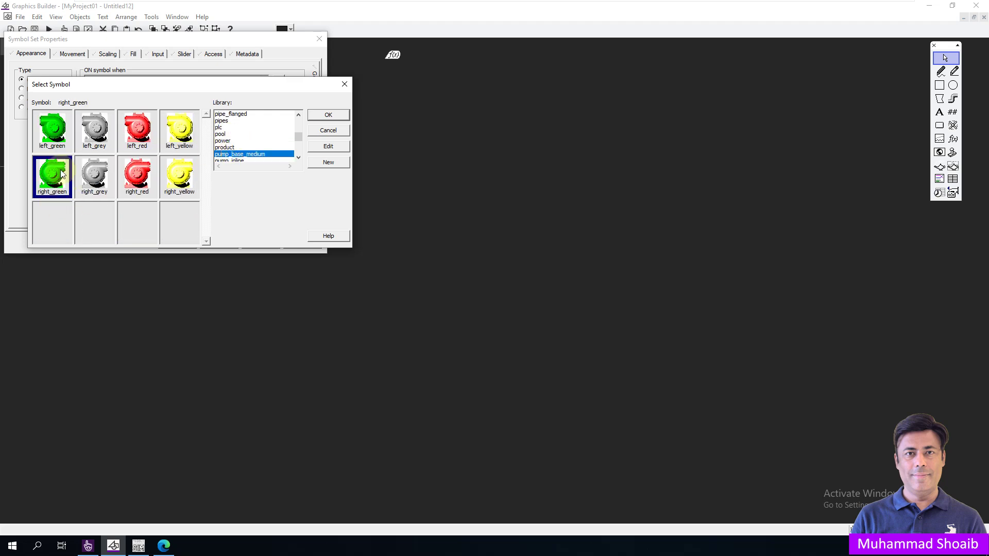
pyautogui.click(328, 114)
# Step: Set the ON symbol condition to ?Equip?.Running, copying the Running item name from the variables table in Plant SCADA Studio
pyautogui.moveTo(242, 43); pyautogui.dragTo(559, 84)
pyautogui.click(505, 130)
pyautogui.hotkey('ctrl', 'v')
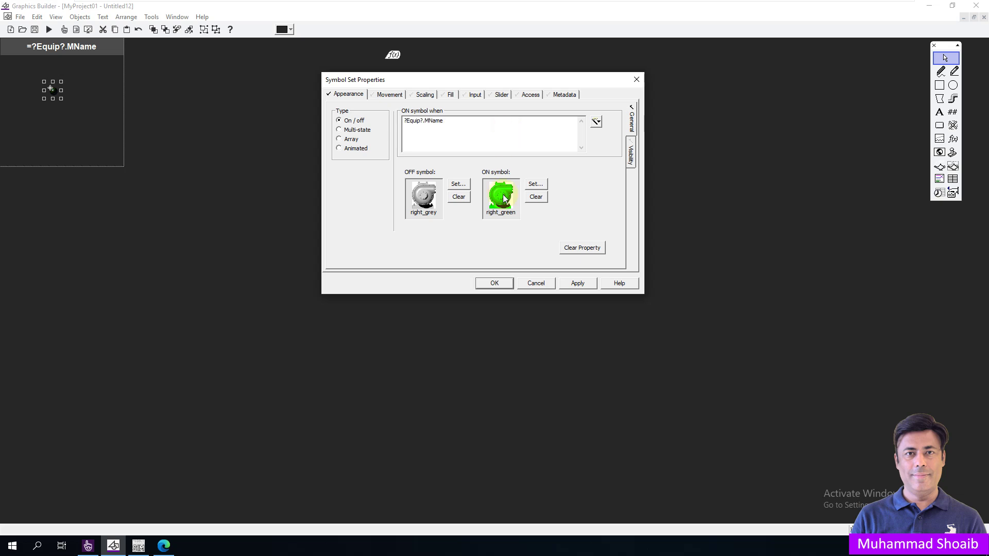
pyautogui.click(91, 549)
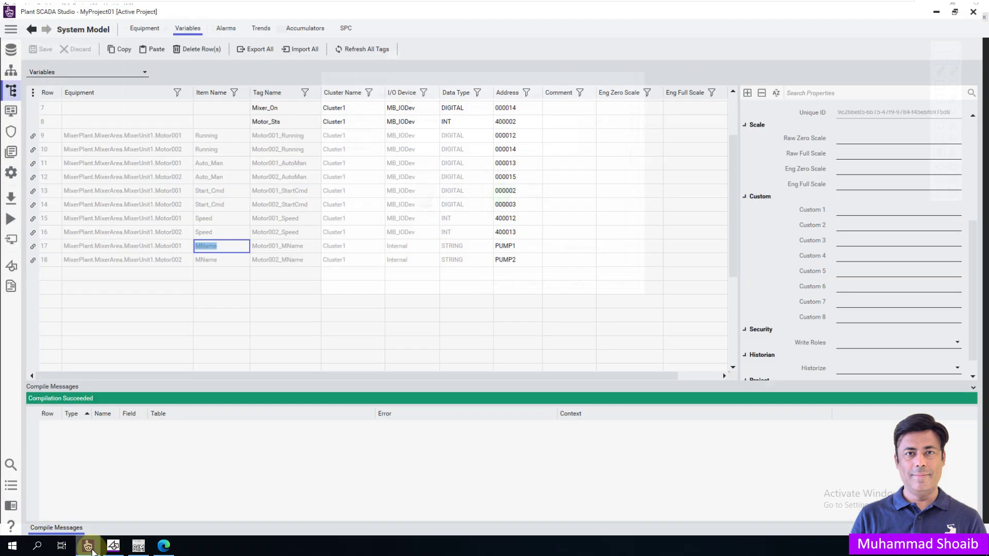
pyautogui.click(229, 133)
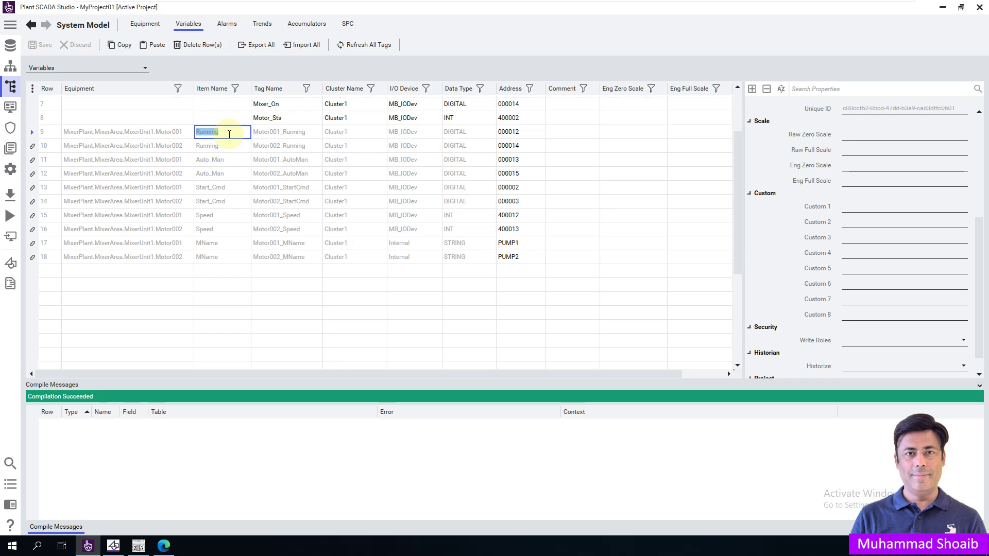
pyautogui.click(942, 8)
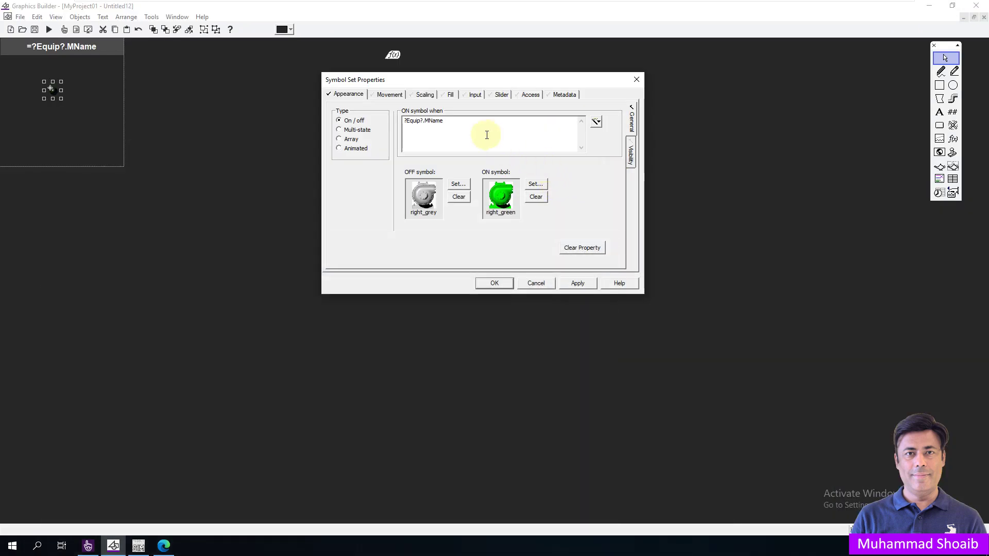
pyautogui.hotkey('ctrl', 'v')
# Step: Extend the ON symbol condition with "or ?Equip?.Start_Cmd", copying the Start_Cmd item name from the variables table, and apply the properties
pyautogui.click(486, 128)
pyautogui.write('or')
pyautogui.hotkey('ctrl', 'v')
pyautogui.click(89, 545)
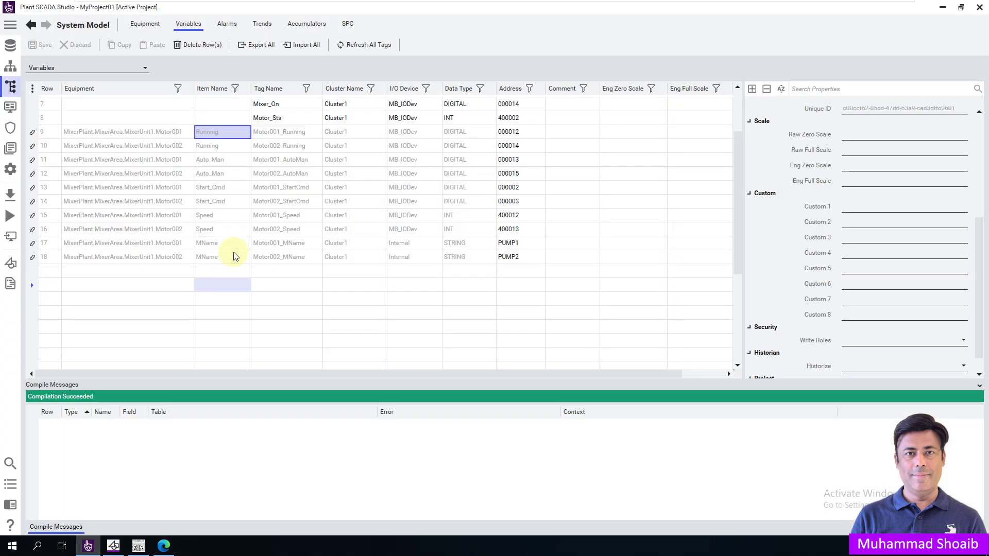
pyautogui.click(234, 188)
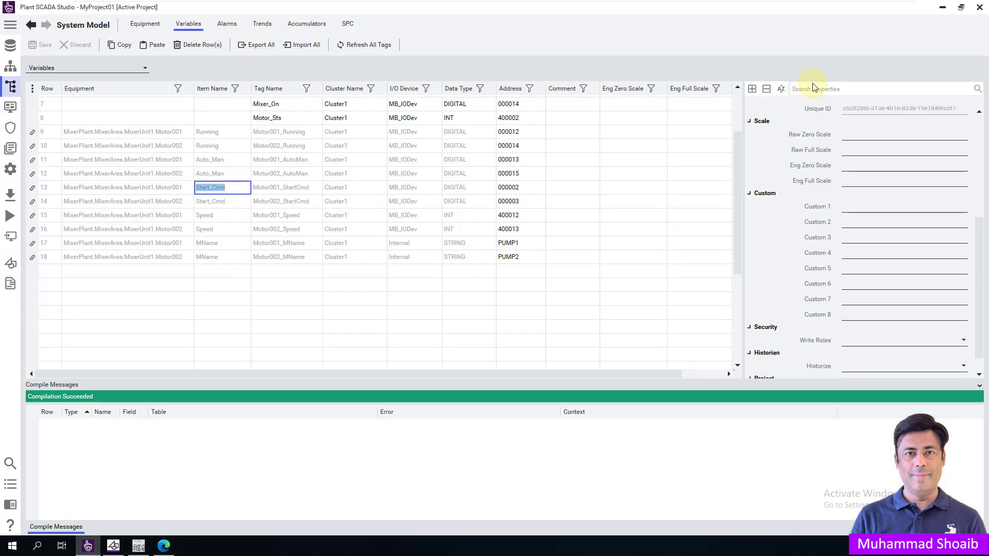
pyautogui.click(943, 7)
pyautogui.moveTo(495, 121); pyautogui.dragTo(475, 123)
pyautogui.hotkey('ctrl', 'v')
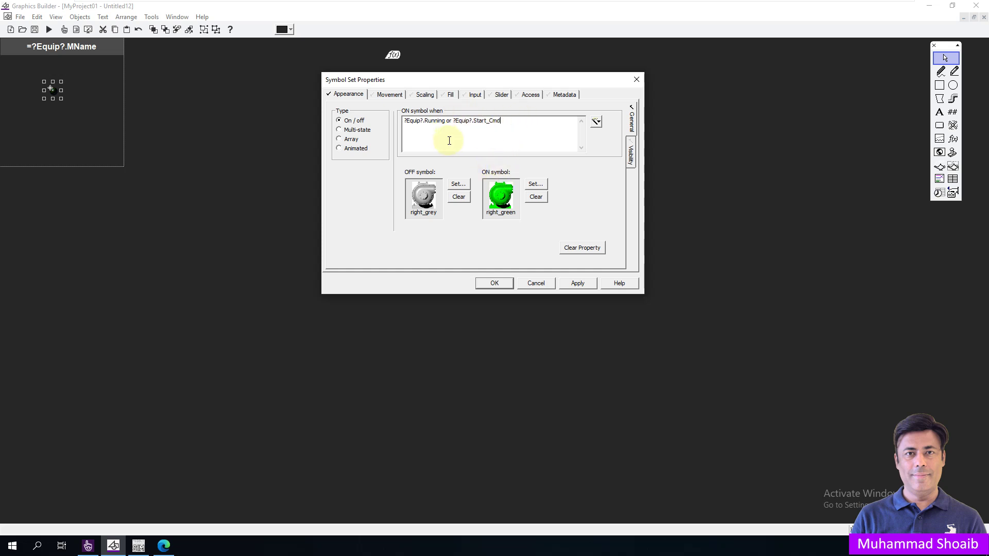
pyautogui.click(581, 283)
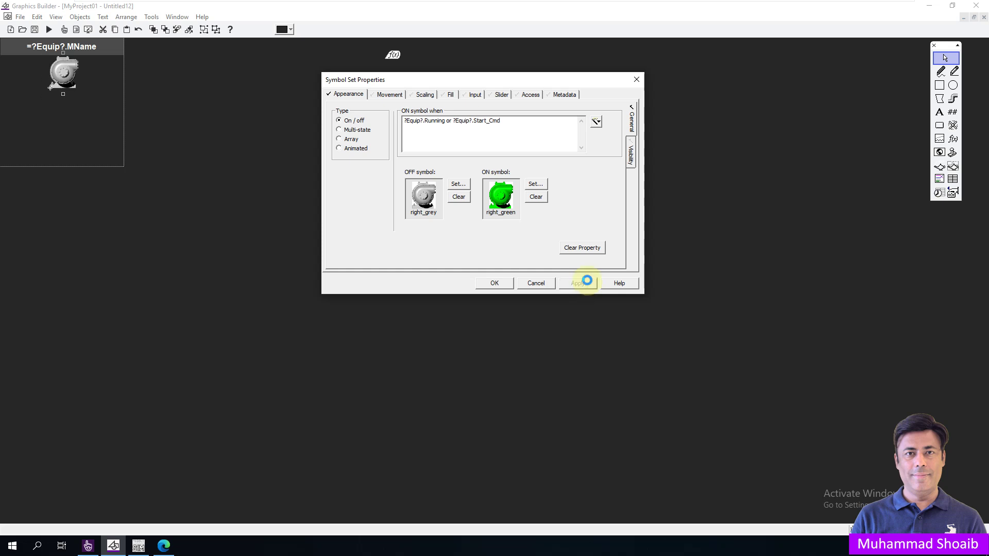
pyautogui.click(494, 284)
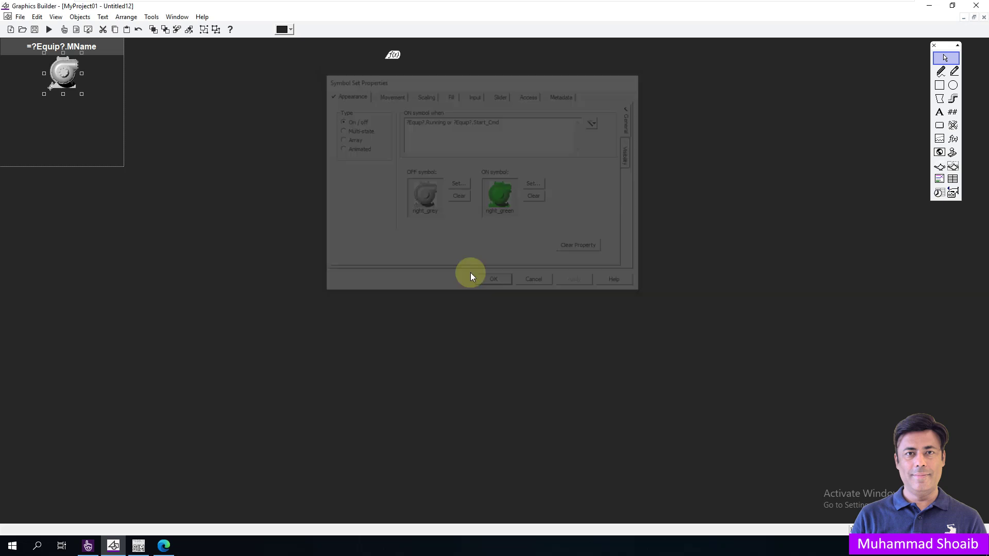
# Step: Reposition the pump symbol below the header and copy ?Equip?.Start_Cmd from its ON symbol condition
pyautogui.doubleClick(55, 88)
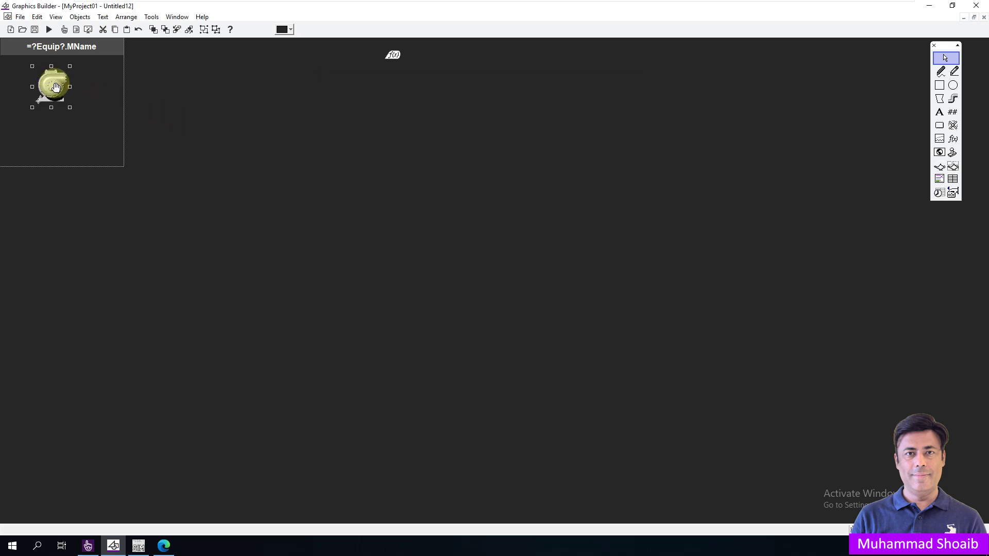
pyautogui.doubleClick(158, 76)
pyautogui.hotkey('ctrl', 'c')
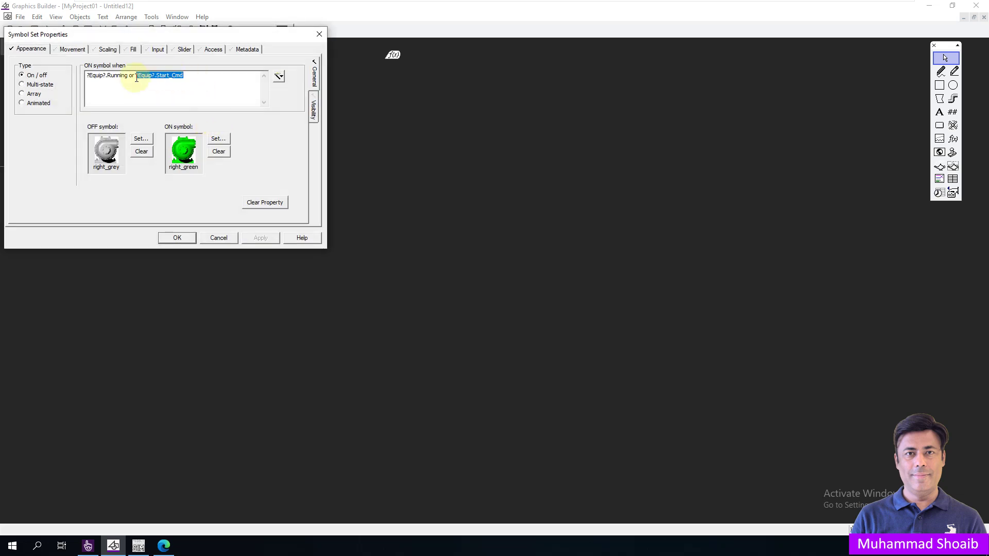
pyautogui.click(177, 238)
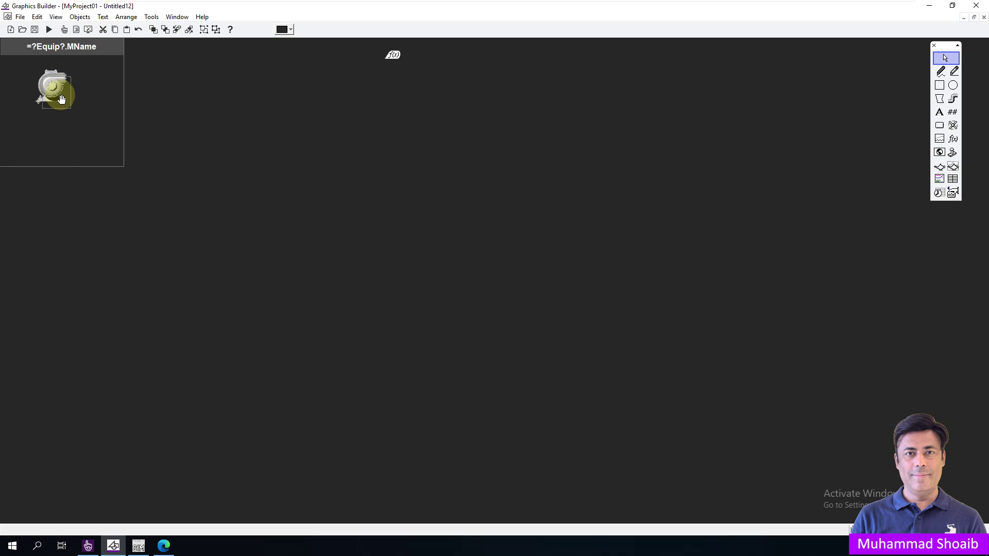
# Step: Draw a button below the pump symbol labelled "Start", with a custom fill of light green when up and bright green when down
pyautogui.click(940, 125)
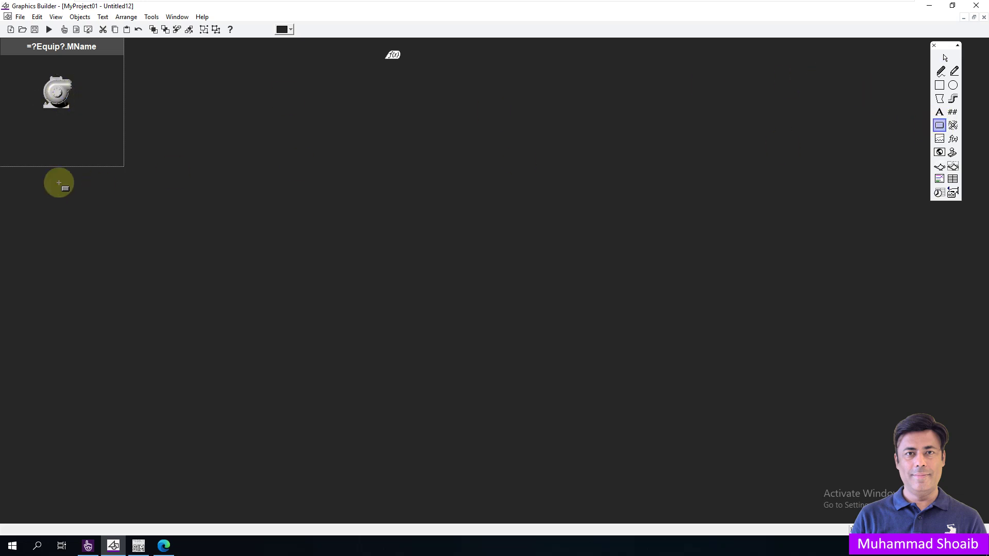
pyautogui.moveTo(1, 136); pyautogui.dragTo(55, 159)
pyautogui.write('Start')
pyautogui.click(21, 194)
pyautogui.click(40, 217)
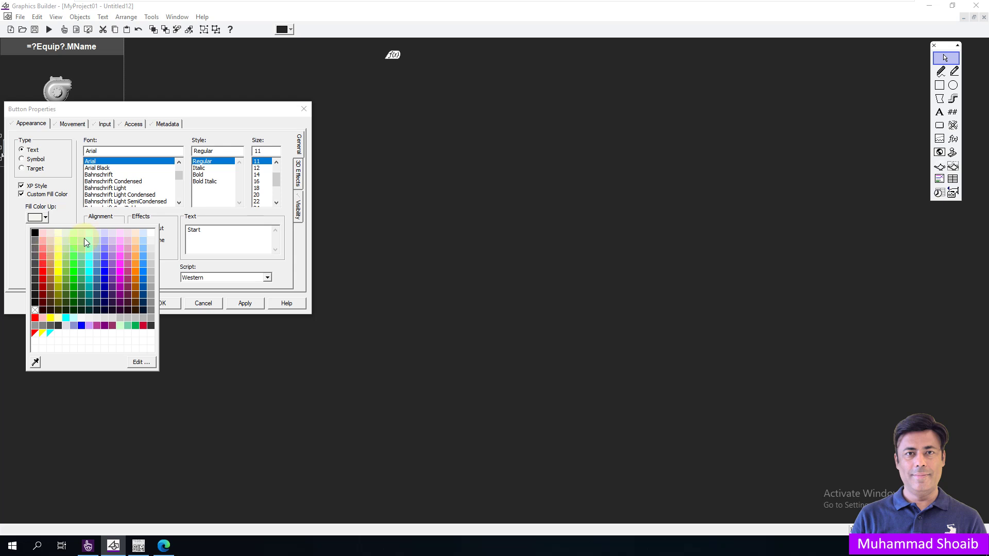
pyautogui.click(73, 250)
pyautogui.click(46, 243)
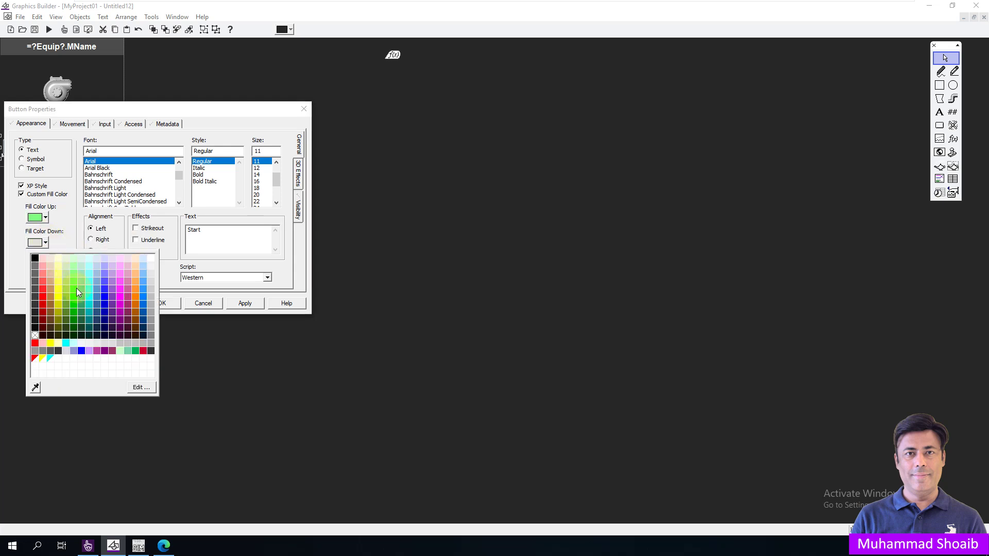
pyautogui.click(77, 300)
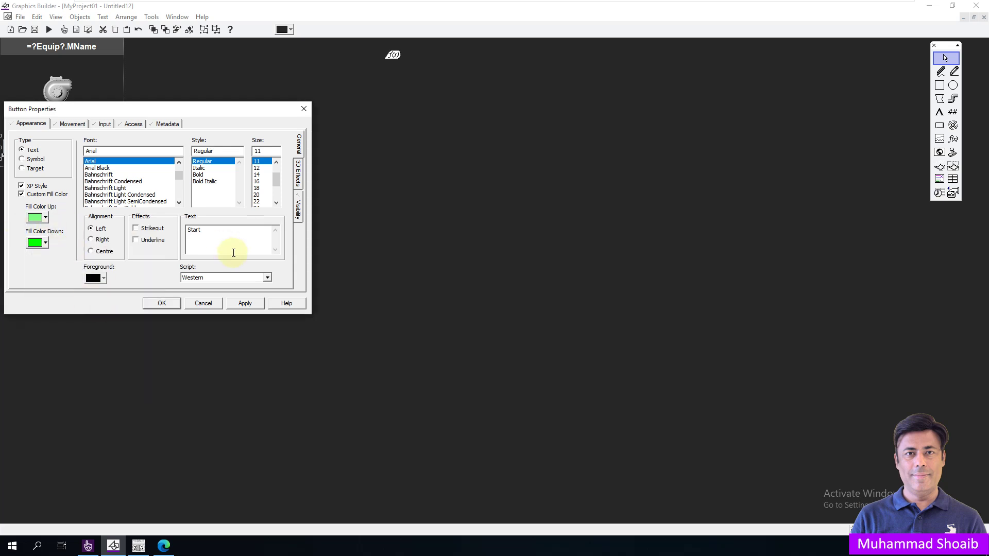
pyautogui.moveTo(190, 111); pyautogui.dragTo(529, 126)
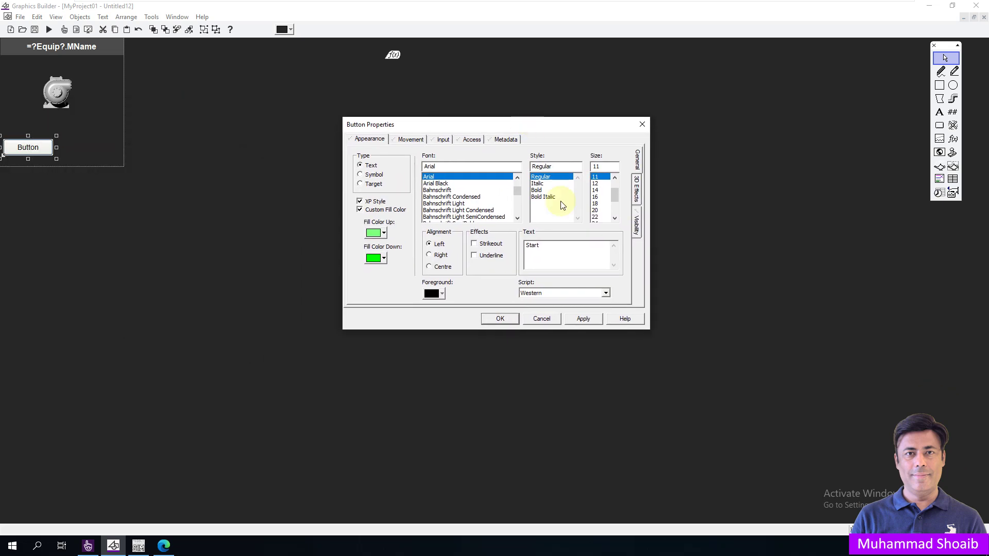
pyautogui.click(583, 319)
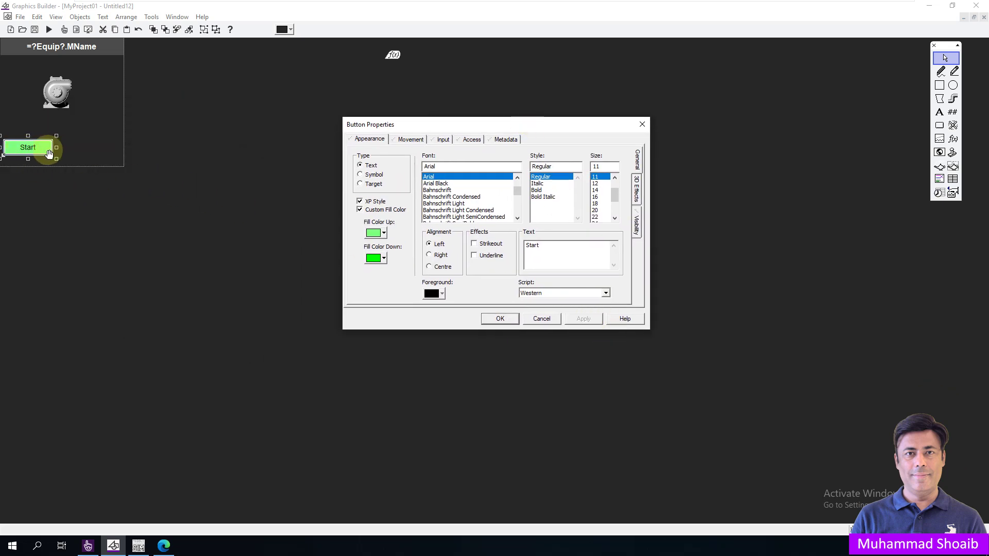
# Step: Give the Start button the up command ?Equip?.Start_Cmd = 1
pyautogui.click(442, 139)
pyautogui.click(458, 184)
pyautogui.hotkey('ctrl', 'v')
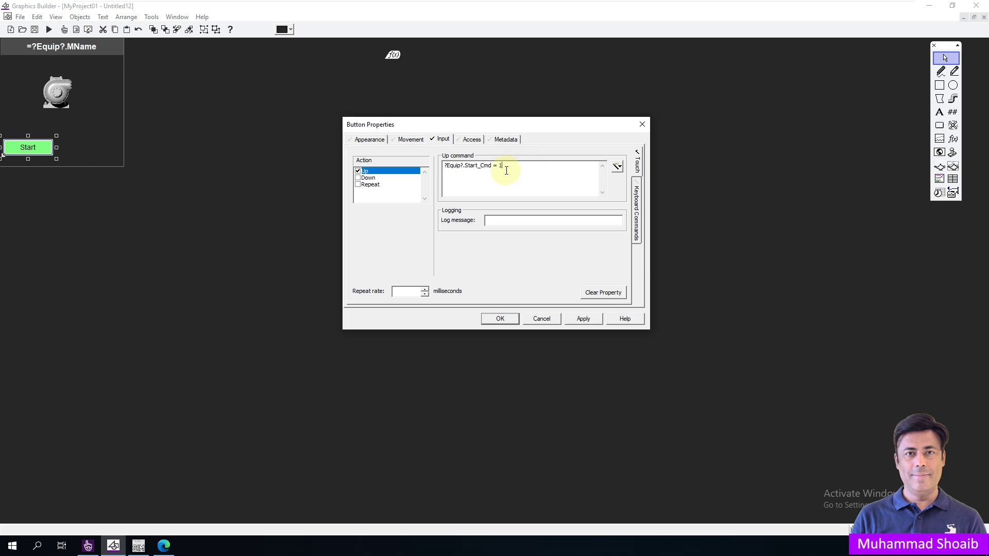
pyautogui.click(584, 319)
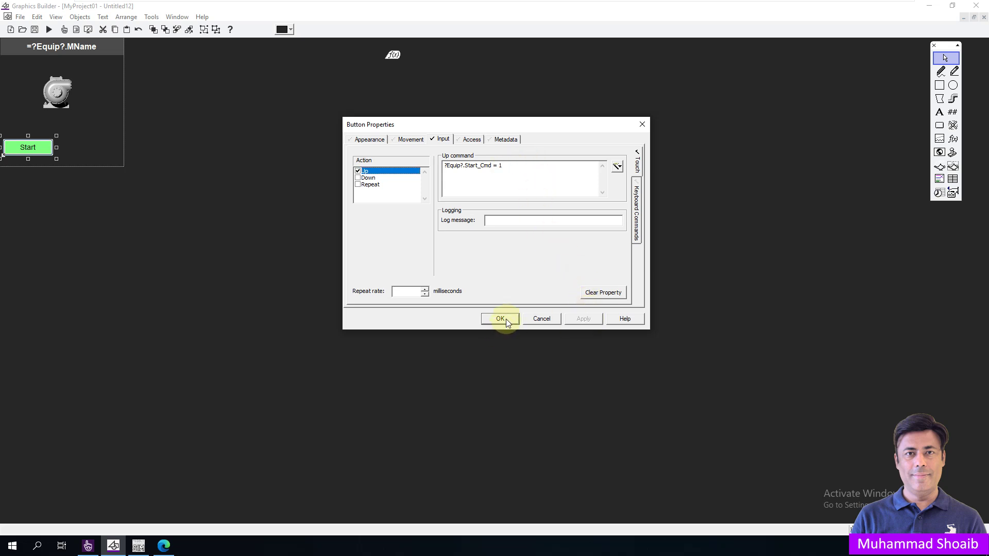
pyautogui.click(500, 319)
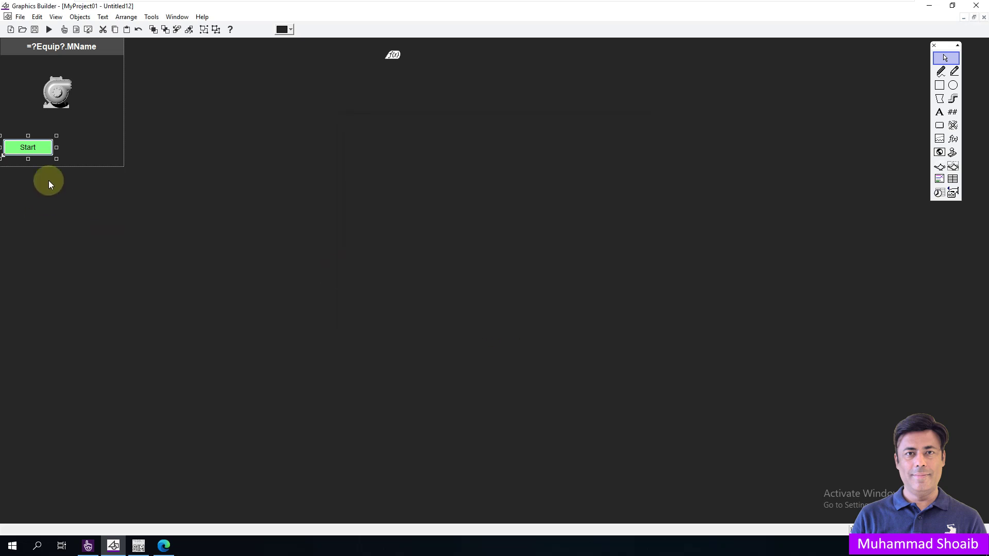
# Step: Duplicate the Start button, place the copy beside the original, and shift both buttons slightly within the faceplate
pyautogui.rightClick(42, 144)
pyautogui.click(84, 159)
pyautogui.hotkey('ctrl', 'v')
pyautogui.moveTo(41, 161); pyautogui.dragTo(92, 152)
pyautogui.click(57, 148)
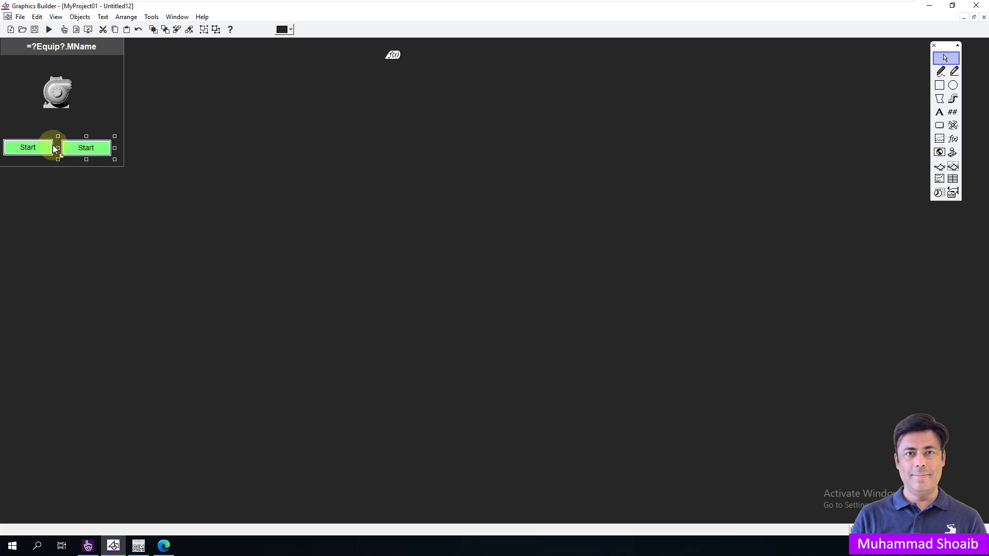
pyautogui.click(86, 151)
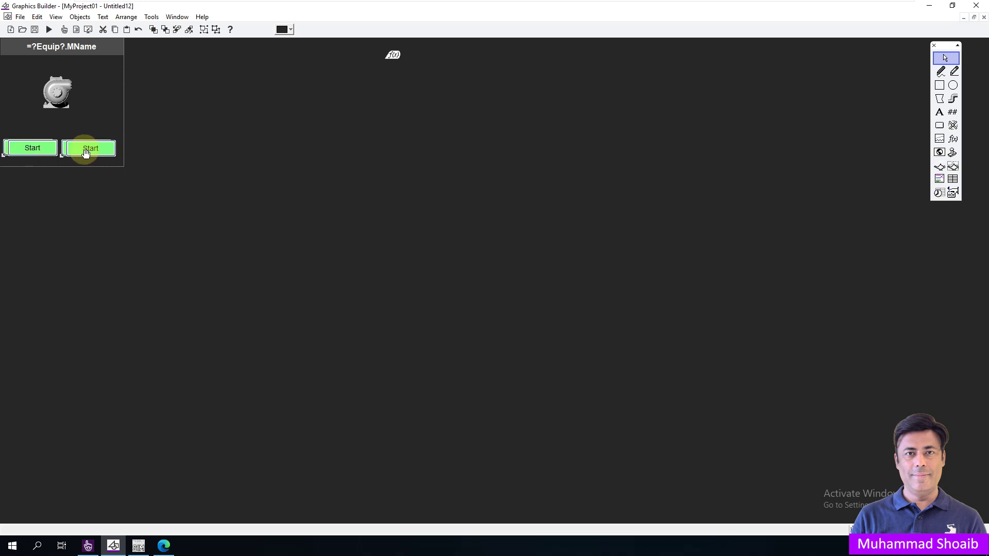
pyautogui.click(85, 152)
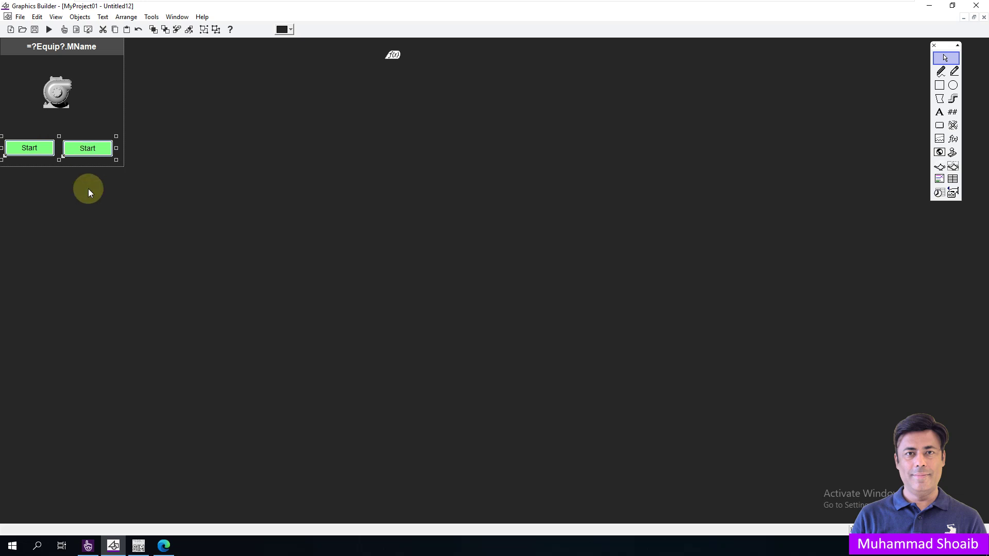
# Step: Turn the copied button into "Stop", filled light red when up and red when down, with the up command ?Equip?.Start_Cmd = 0
pyautogui.doubleClick(85, 155)
pyautogui.click(199, 153)
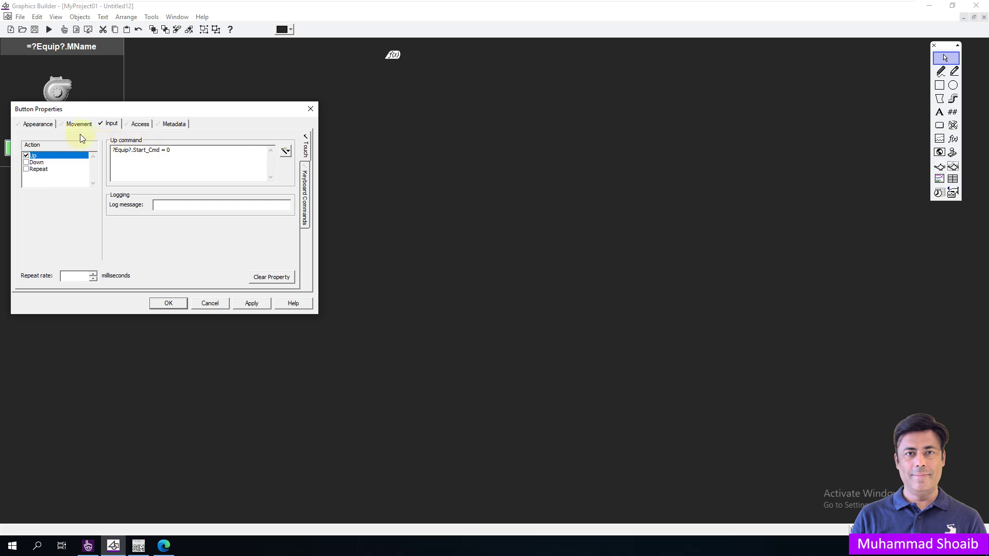
pyautogui.click(38, 124)
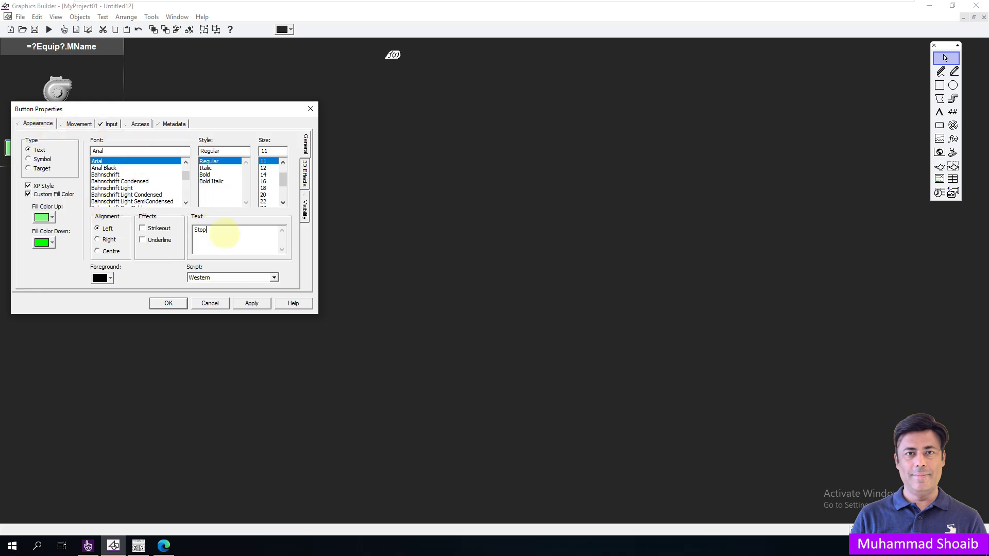
pyautogui.click(52, 221)
pyautogui.click(43, 241)
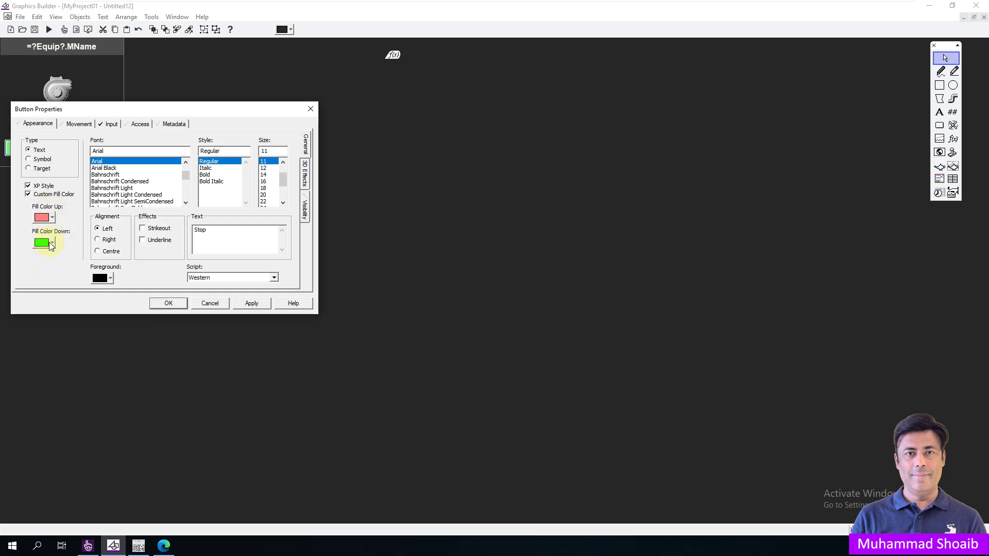
pyautogui.click(52, 244)
pyautogui.click(49, 296)
pyautogui.click(244, 304)
pyautogui.moveTo(187, 110); pyautogui.dragTo(390, 114)
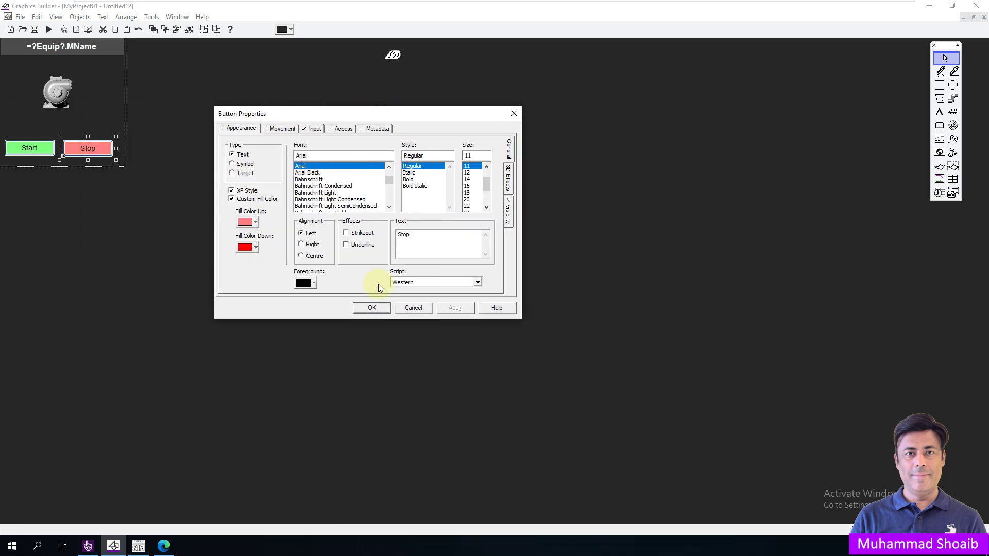
pyautogui.click(372, 307)
# Step: Review the up commands assigned to the Start and Stop buttons
pyautogui.doubleClick(34, 144)
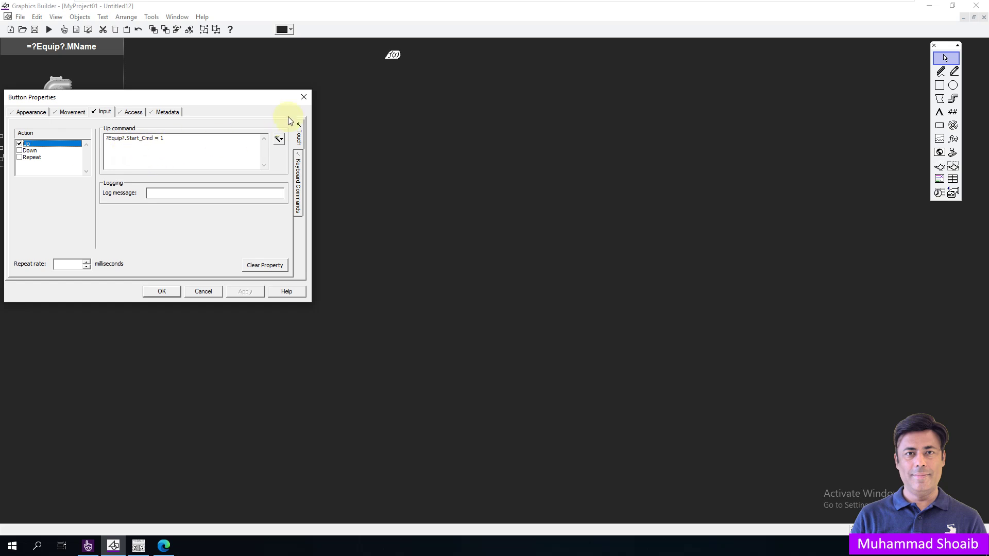
pyautogui.click(304, 97)
pyautogui.click(88, 152)
pyautogui.doubleClick(88, 151)
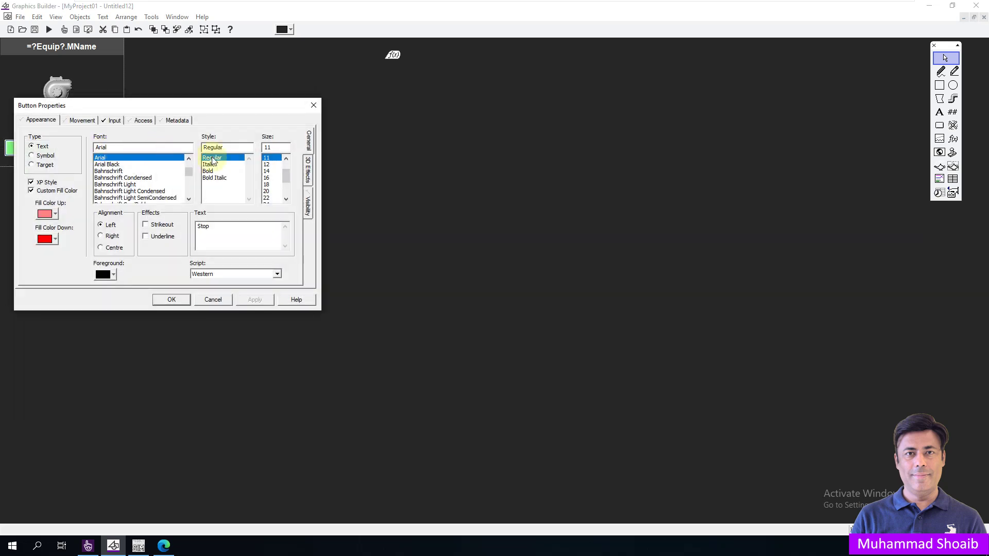
pyautogui.click(115, 120)
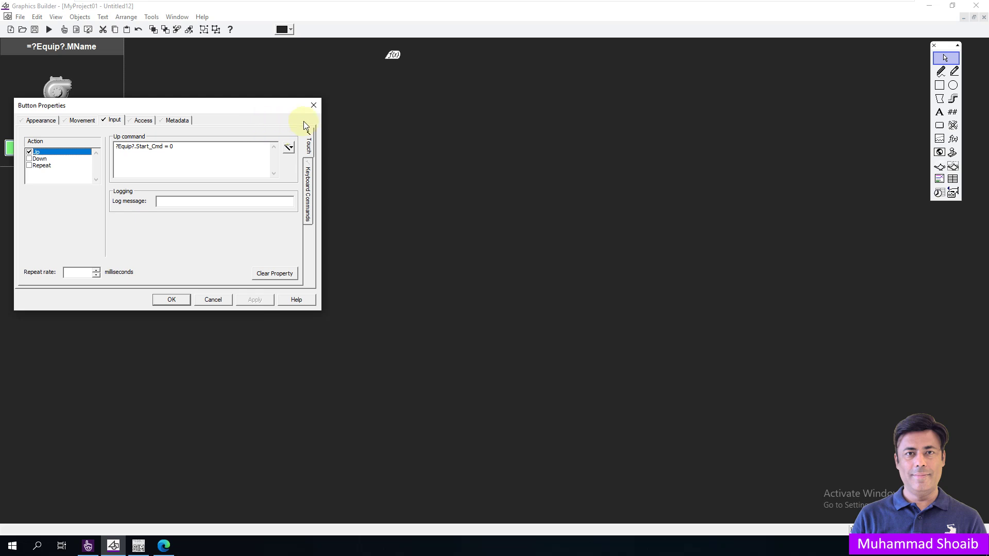
pyautogui.click(313, 105)
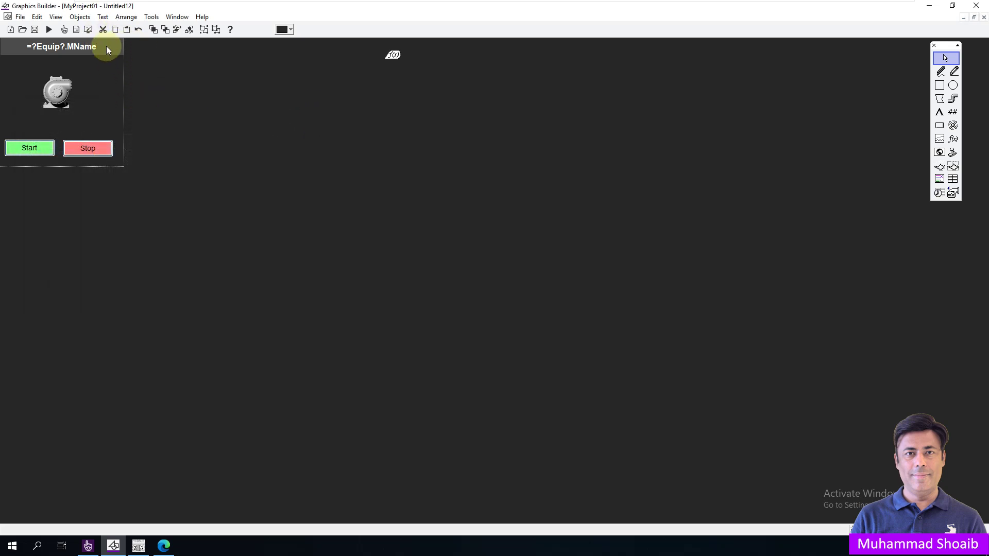
# Step: Paste the close symbol from the icons_32x32 library into the right end of the faceplate's name header
pyautogui.click(952, 153)
pyautogui.moveTo(97, 69); pyautogui.dragTo(282, 98)
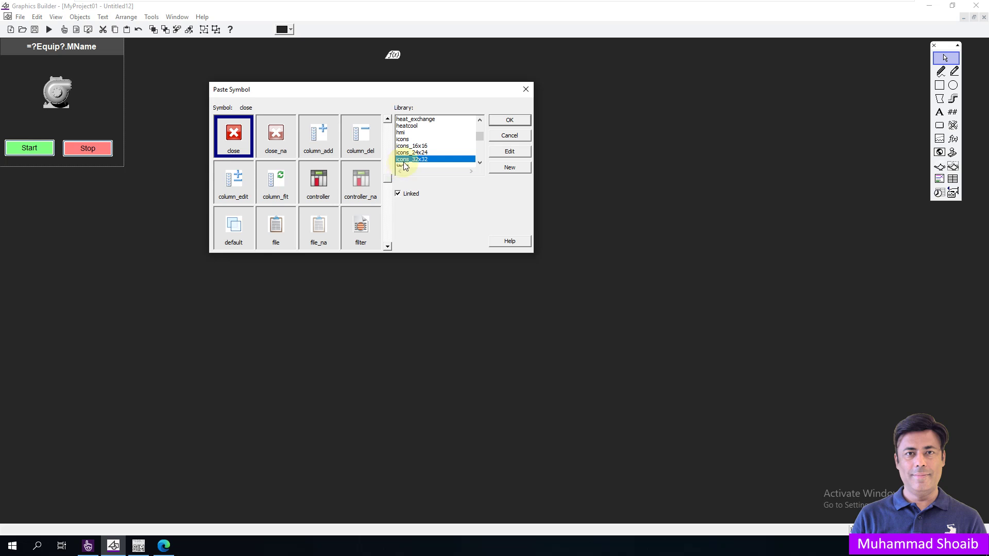
pyautogui.click(500, 117)
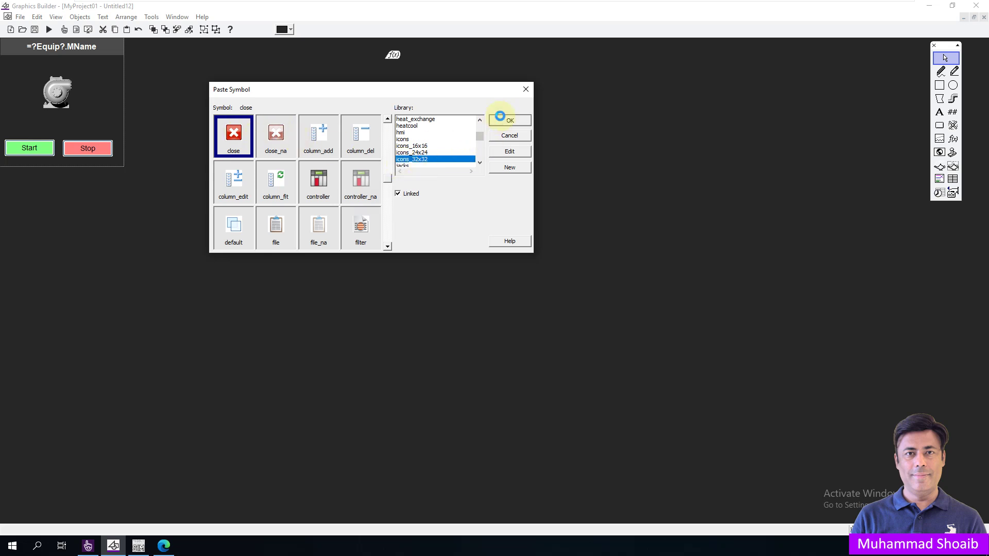
pyautogui.moveTo(111, 54); pyautogui.dragTo(115, 49)
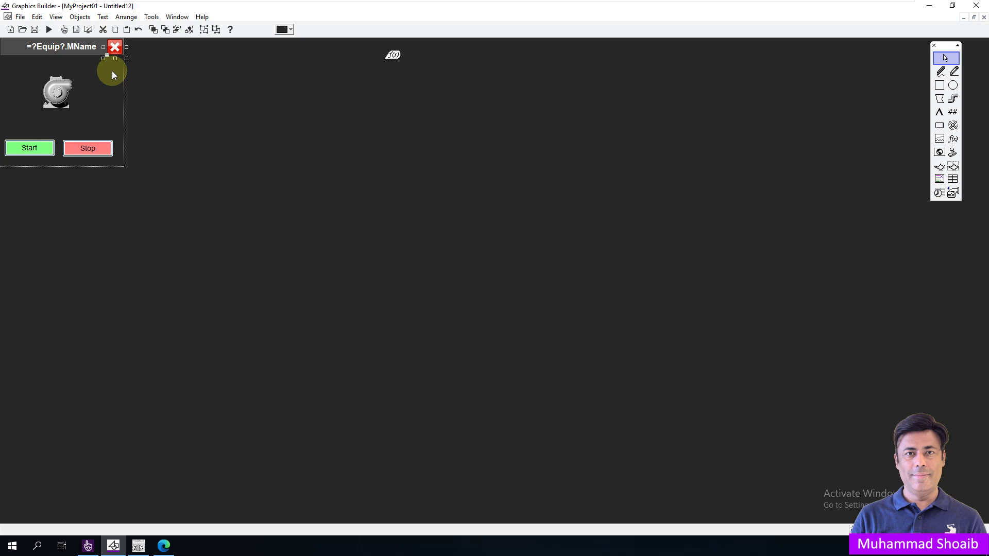
# Step: Give the close icon the up command WinFree()
pyautogui.doubleClick(117, 49)
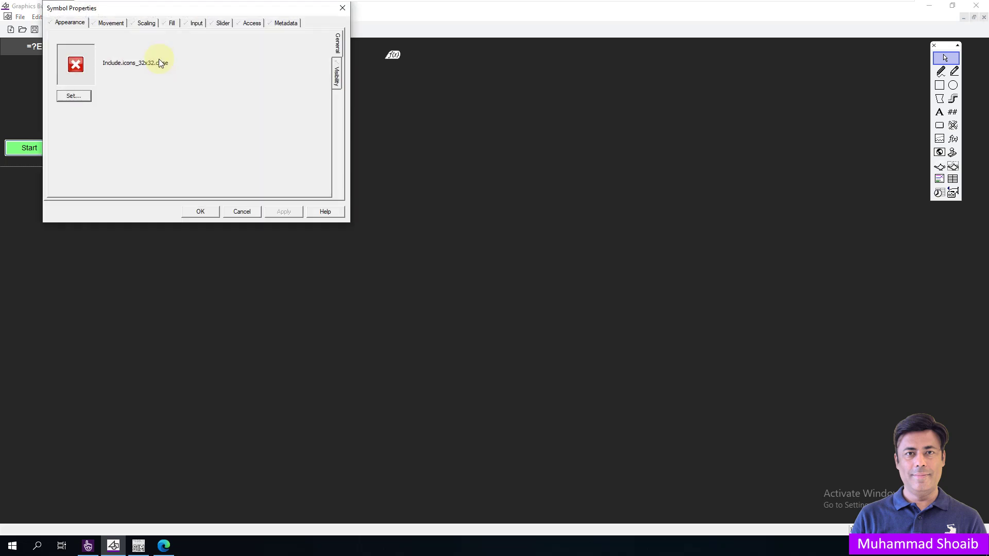
pyautogui.click(192, 24)
pyautogui.click(317, 49)
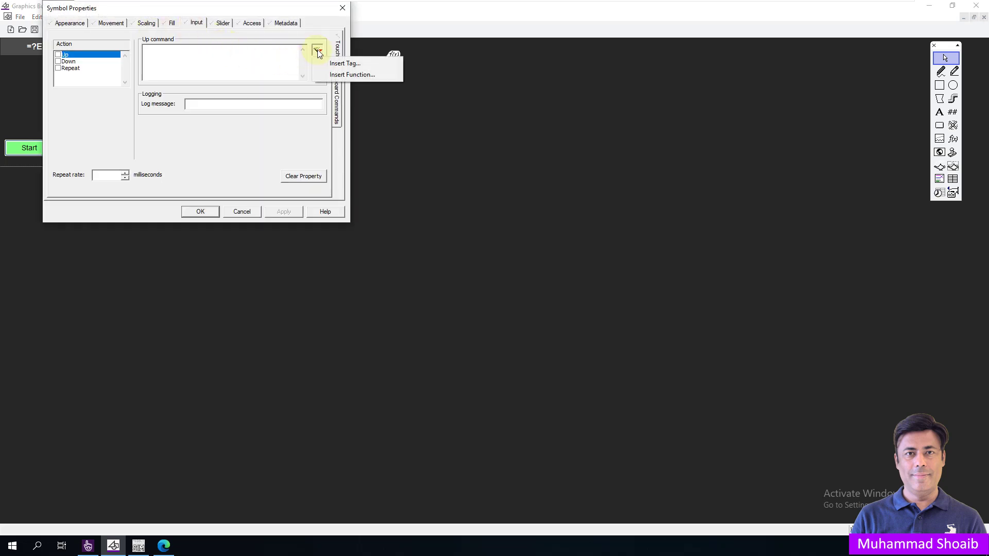
pyautogui.click(353, 75)
pyautogui.click(203, 150)
pyautogui.press('w')
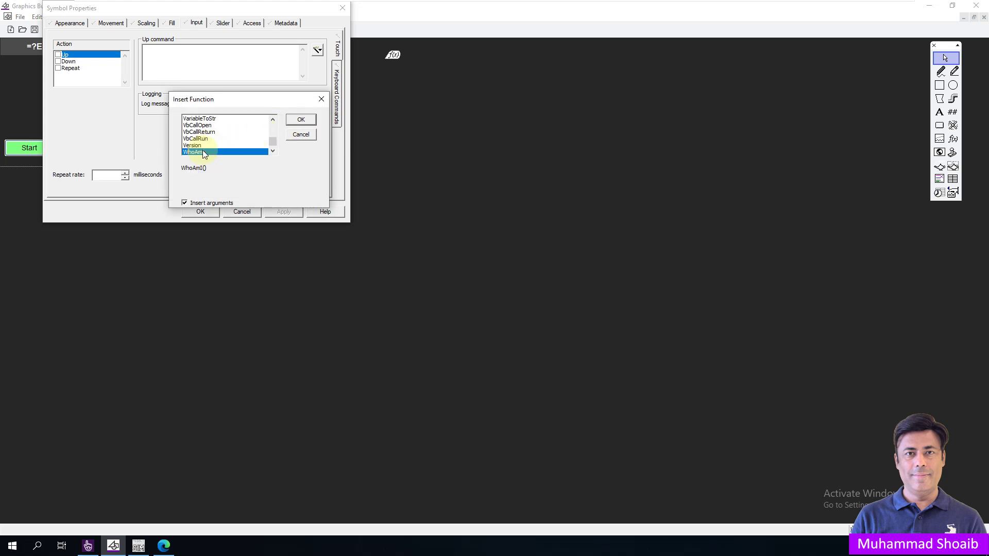
pyautogui.press('Down')
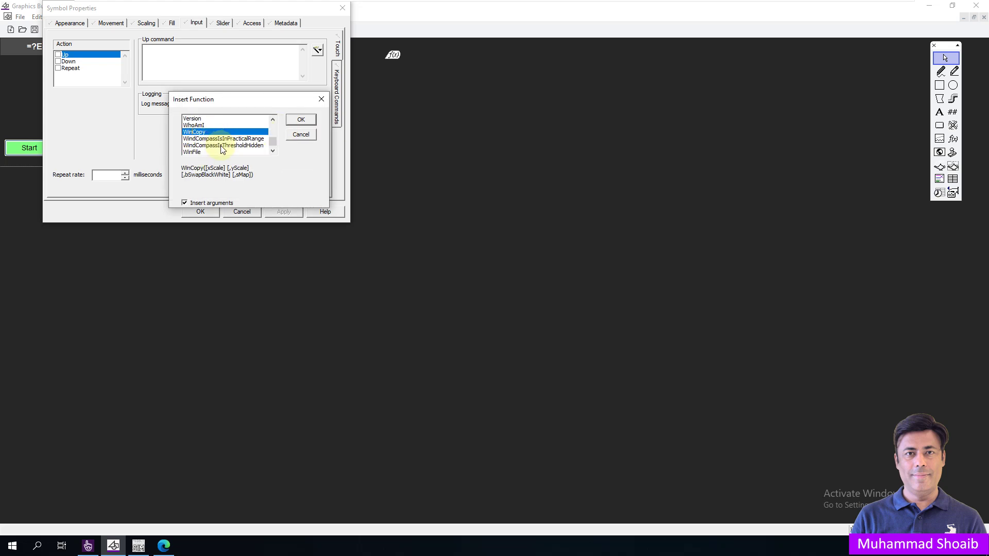
pyautogui.scroll(-2, 219, 145)
pyautogui.click(206, 139)
pyautogui.click(307, 120)
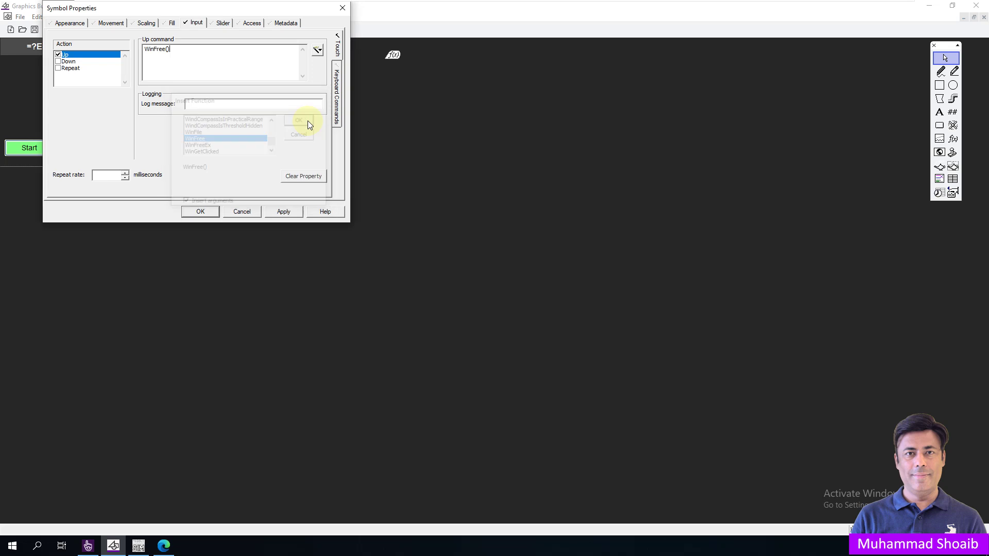
pyautogui.click(200, 211)
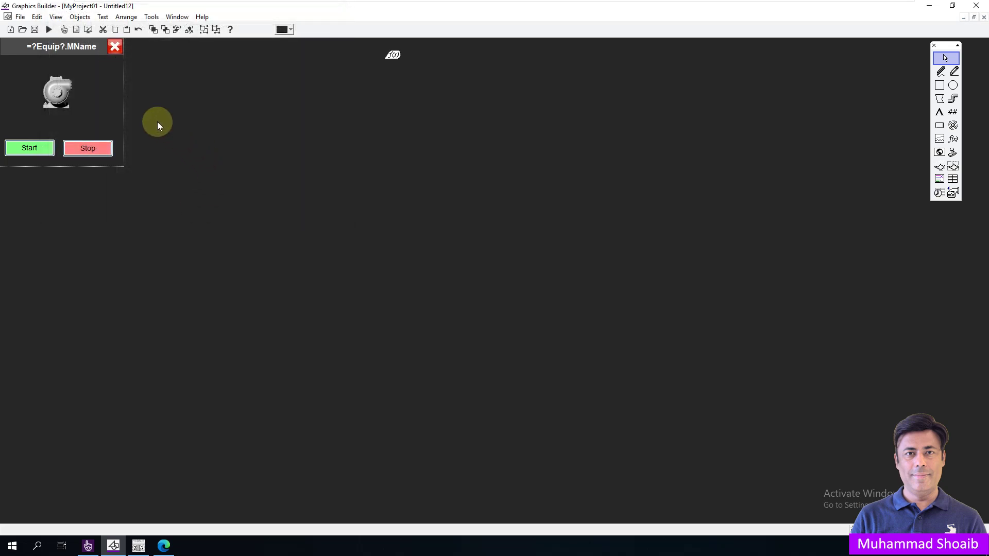
# Step: Save the faceplate page as !MotorFPType1 in myproject01, copying the page name to the clipboard
pyautogui.click(36, 32)
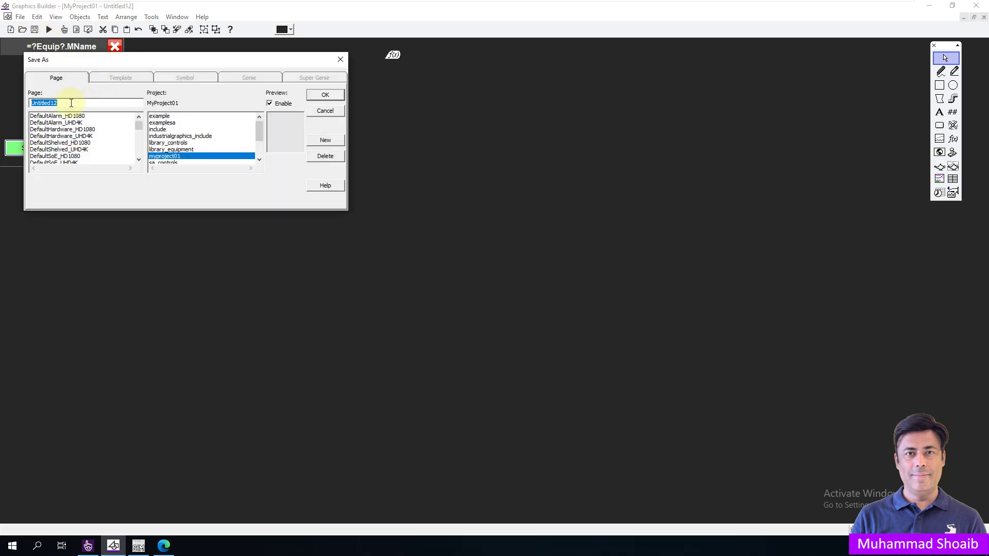
pyautogui.moveTo(86, 59); pyautogui.dragTo(221, 77)
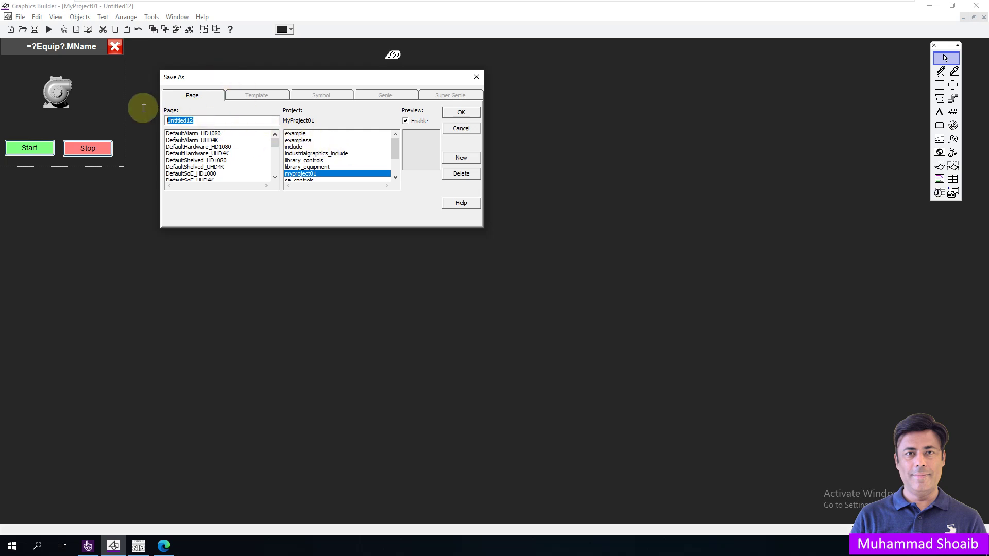
pyautogui.press('BackSpace')
pyautogui.write('!MotorFPType1')
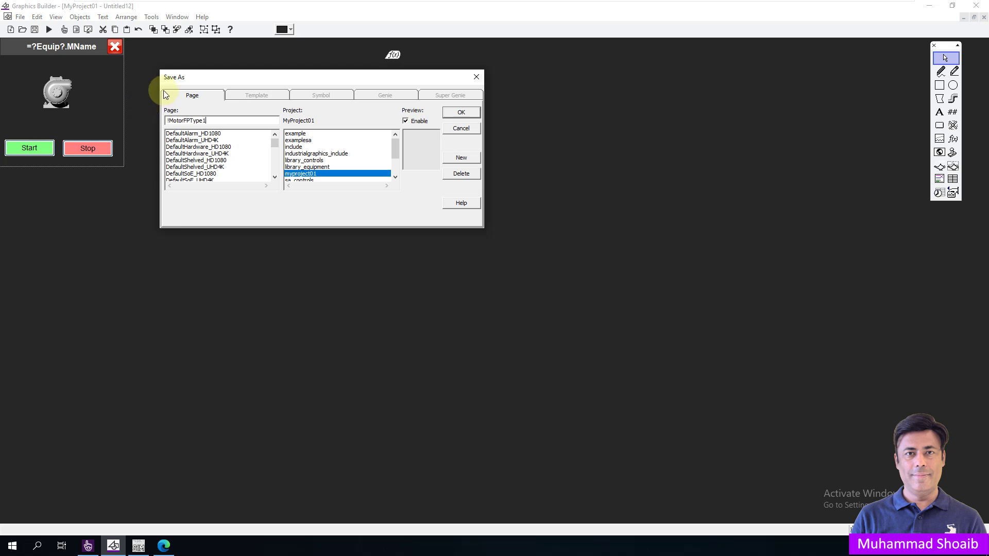
pyautogui.moveTo(208, 121); pyautogui.dragTo(166, 121)
pyautogui.rightClick(182, 126)
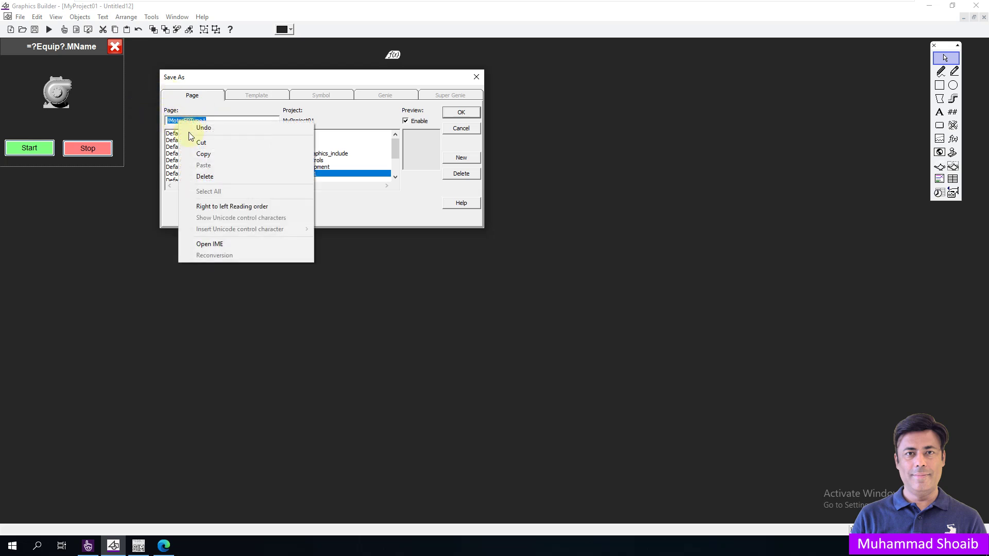
pyautogui.click(211, 155)
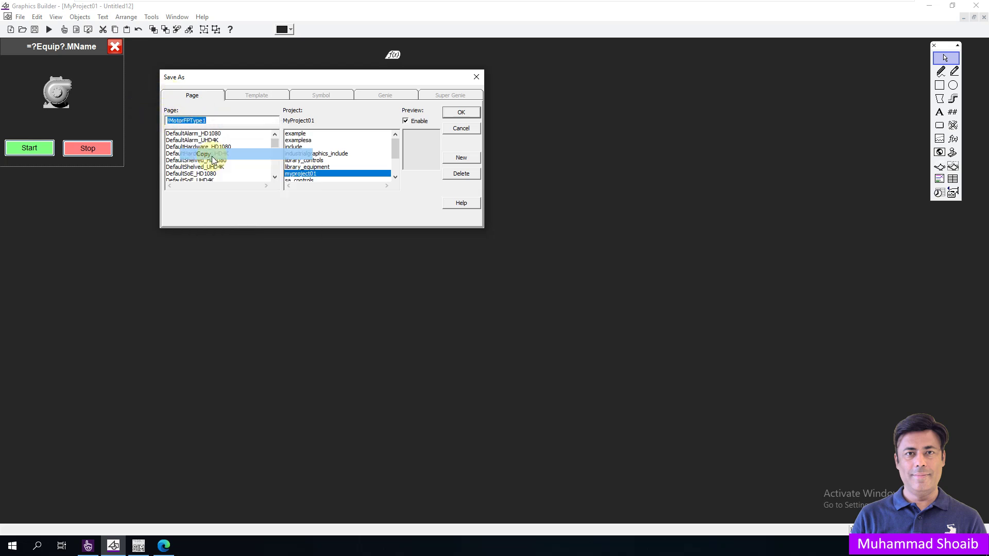
pyautogui.click(458, 113)
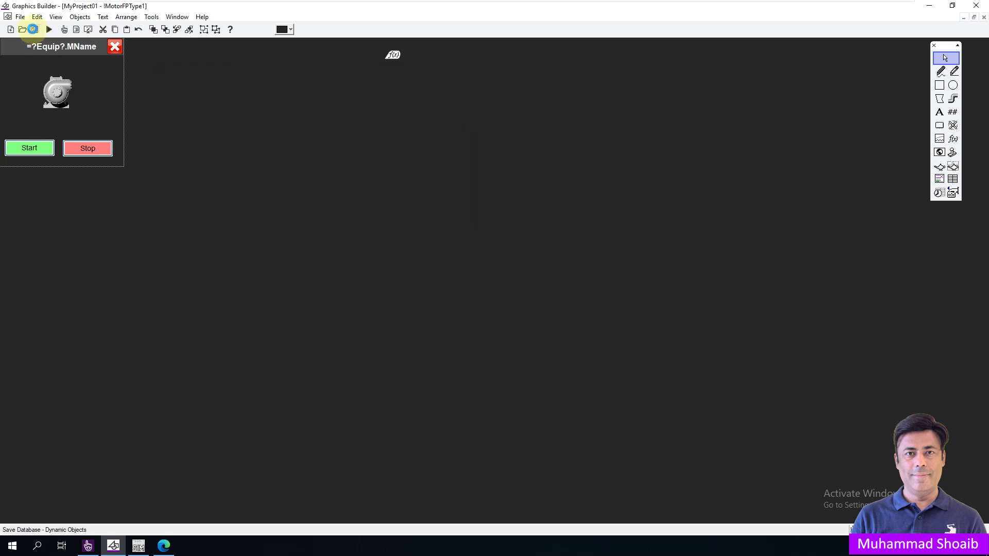
# Step: Start updating the pages in the active and included projects
pyautogui.click(151, 17)
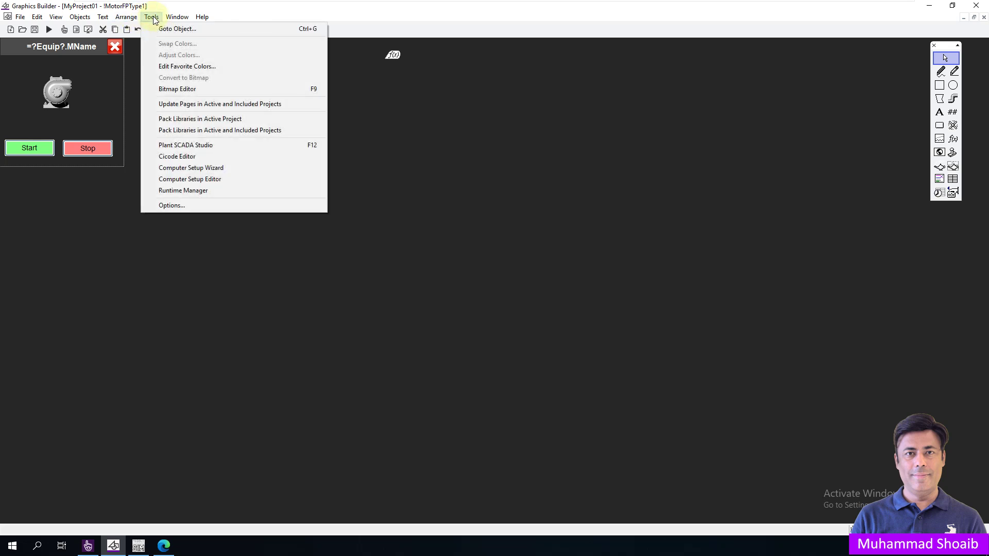
pyautogui.click(178, 108)
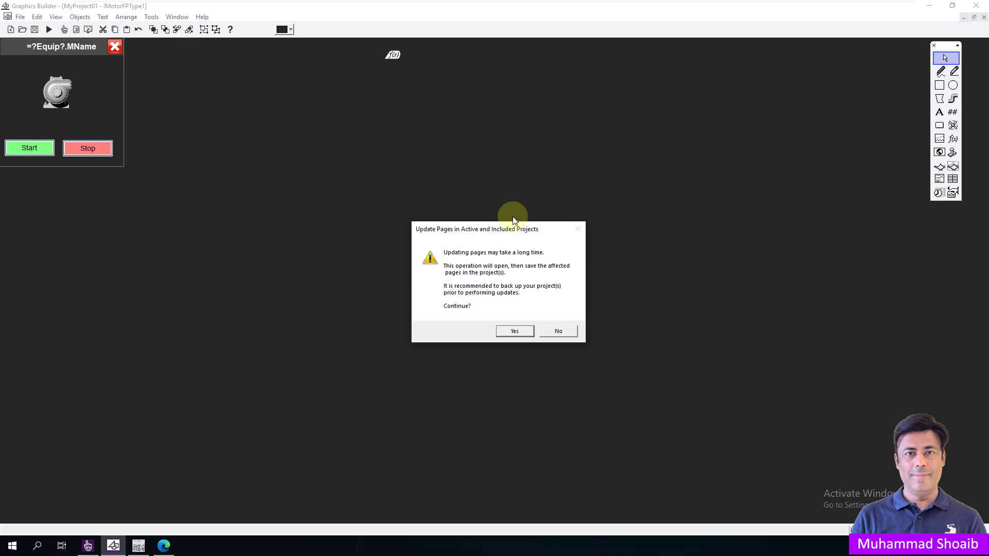
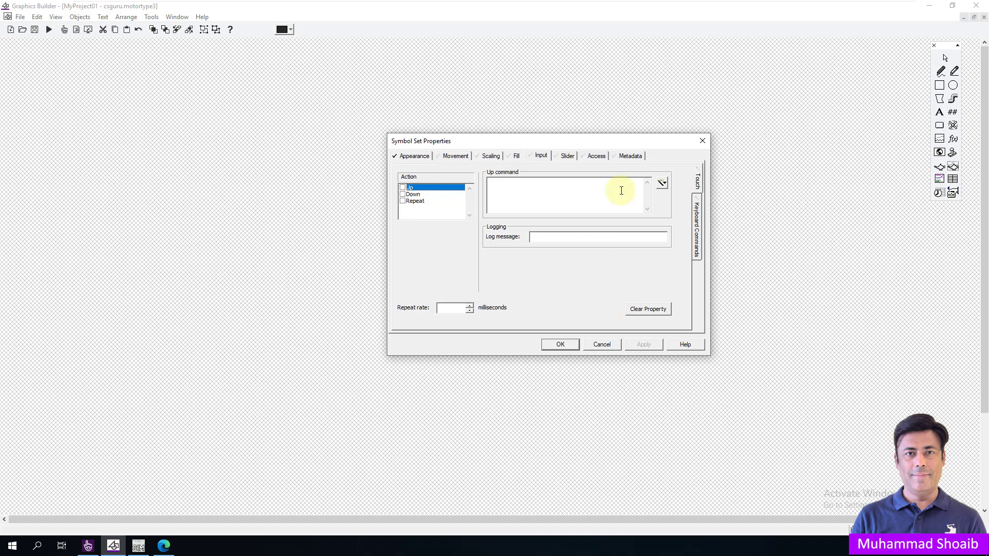
# Step: Insert the Ass function with its arguments as the up command of the pump symbol in the motortype3 genie
pyautogui.click(662, 184)
pyautogui.click(680, 207)
pyautogui.click(541, 283)
pyautogui.write('ass')
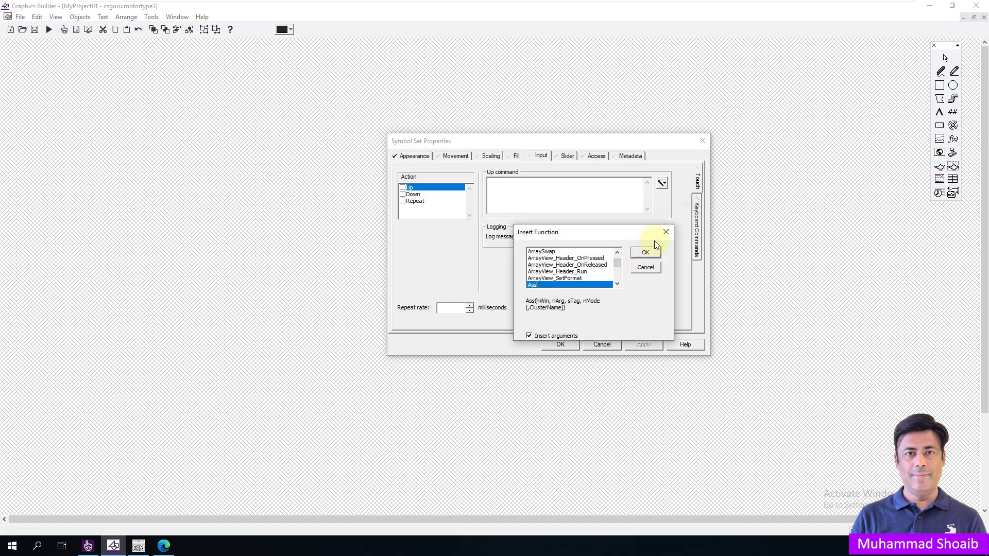
pyautogui.click(646, 252)
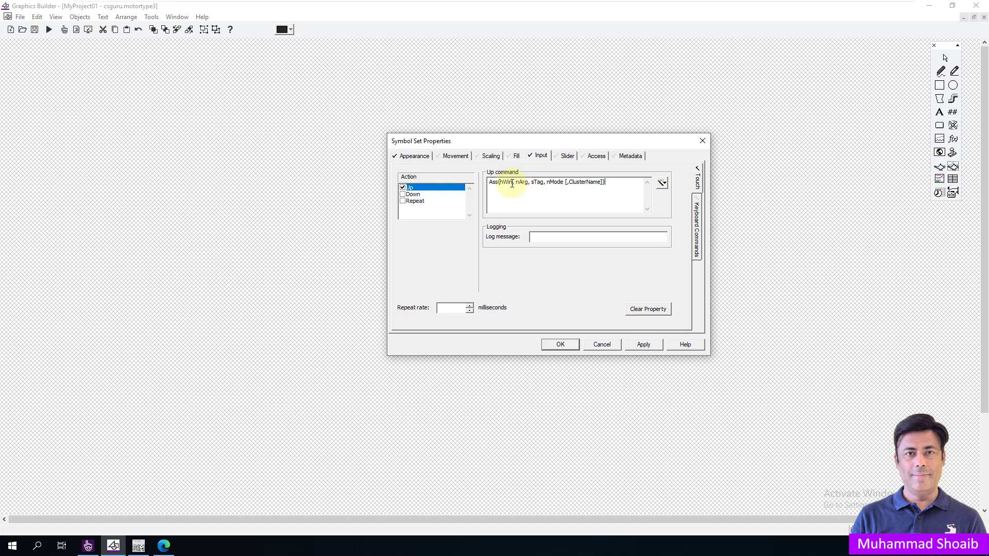
# Step: Set the Ass function's hWin argument to -2 and nArg to "Equip", and replace sTag with empty quotes
pyautogui.moveTo(513, 182); pyautogui.dragTo(499, 183)
pyautogui.write('-2')
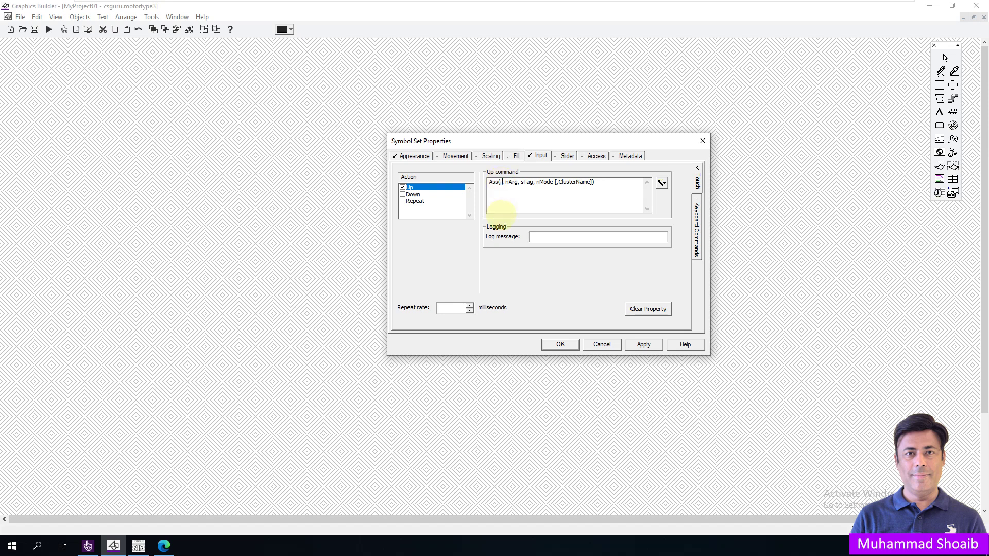
pyautogui.press('BackSpace')
pyautogui.press('BackSpace')
pyautogui.press('BackSpace')
pyautogui.press('BackSpace')
pyautogui.write('""')
pyautogui.write('Equip')
pyautogui.press('BackSpace')
pyautogui.press('BackSpace')
pyautogui.press('BackSpace')
pyautogui.press('BackSpace')
pyautogui.write('""')
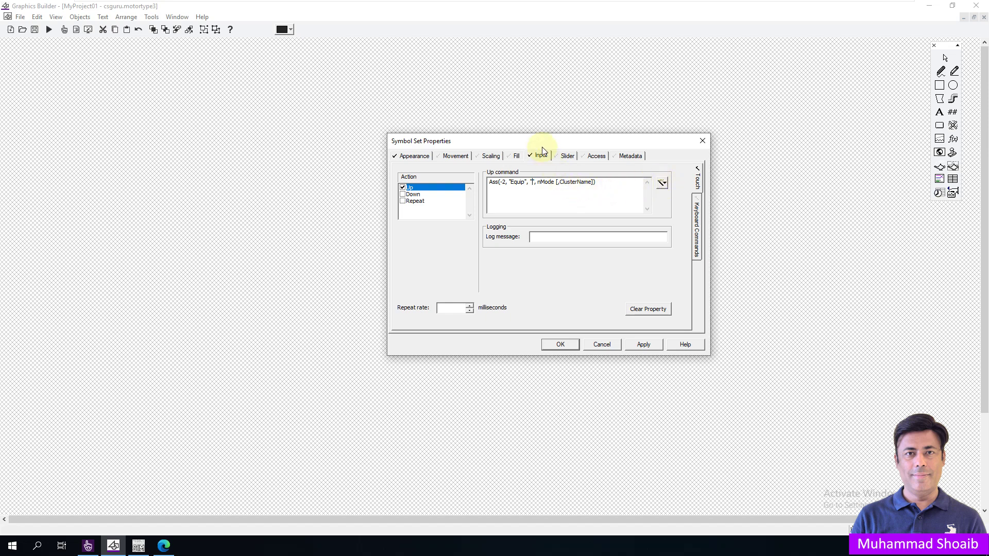
# Step: Set the Ass function's tag argument to "%Equip%" and compare it with the pump's ON symbol expression
pyautogui.moveTo(542, 144); pyautogui.dragTo(507, 234)
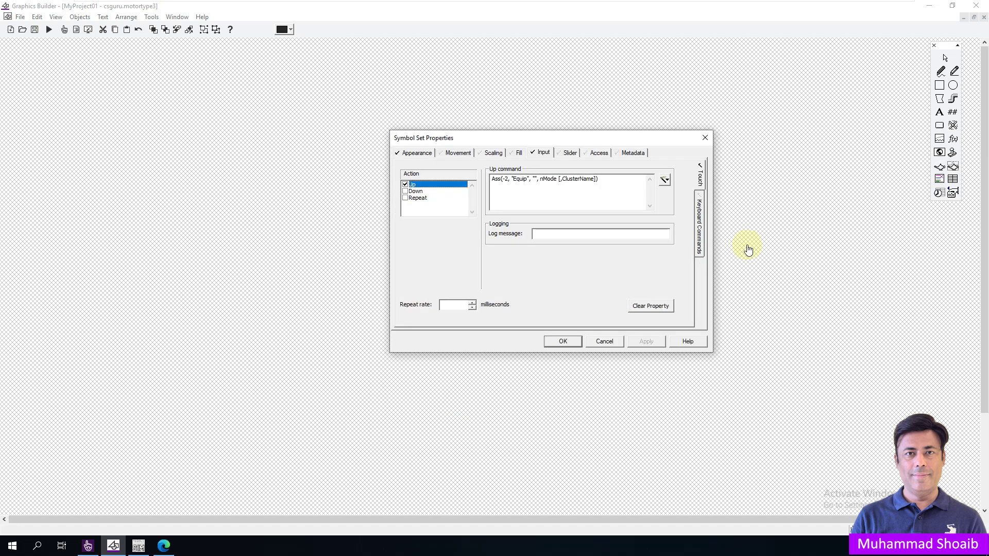
pyautogui.click(536, 179)
pyautogui.write('%%')
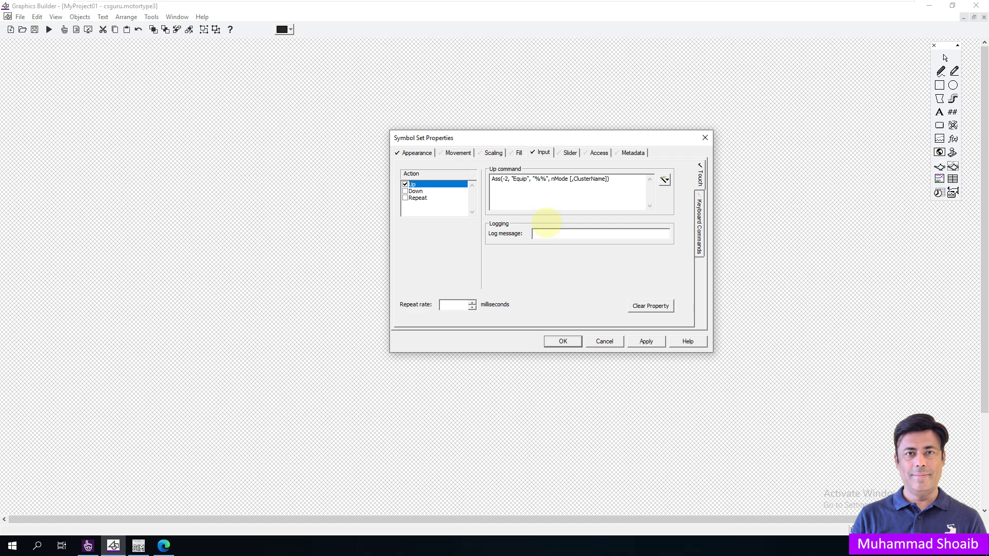
pyautogui.press('Left')
pyautogui.write('Equip')
pyautogui.moveTo(571, 139); pyautogui.dragTo(695, 117)
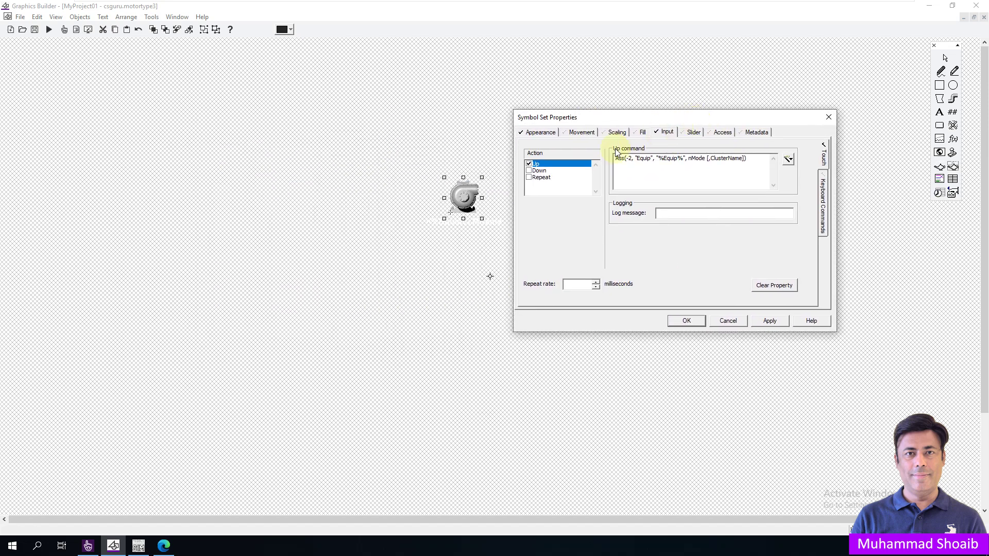
pyautogui.click(540, 132)
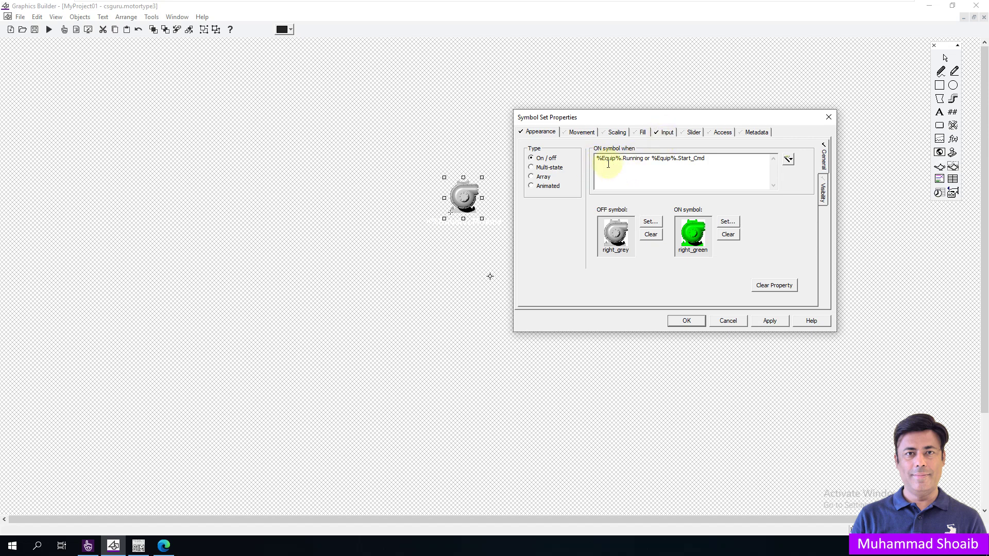
pyautogui.click(665, 133)
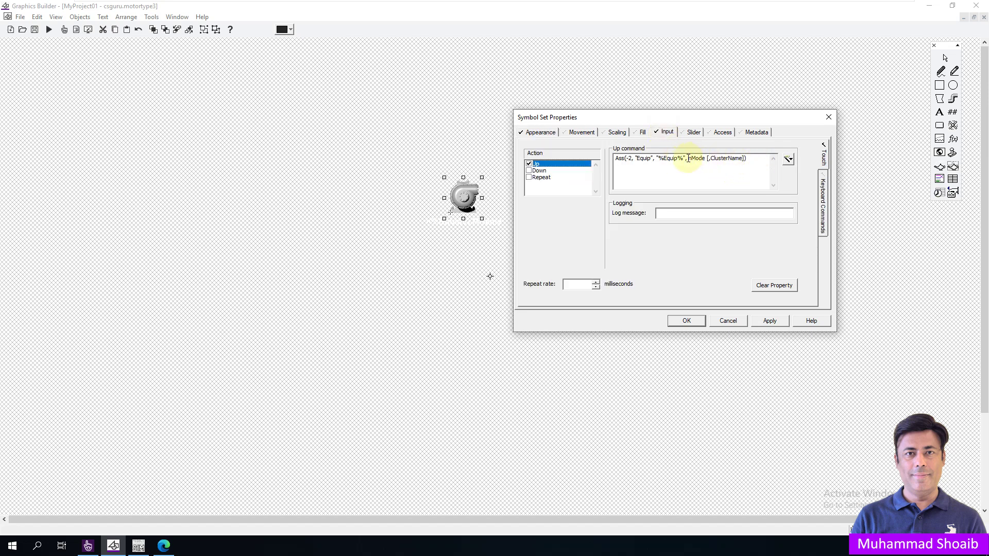
# Step: Replace the Ass function's mode and cluster arguments with 0 and end the statement with a semicolon
pyautogui.moveTo(690, 159); pyautogui.dragTo(744, 161)
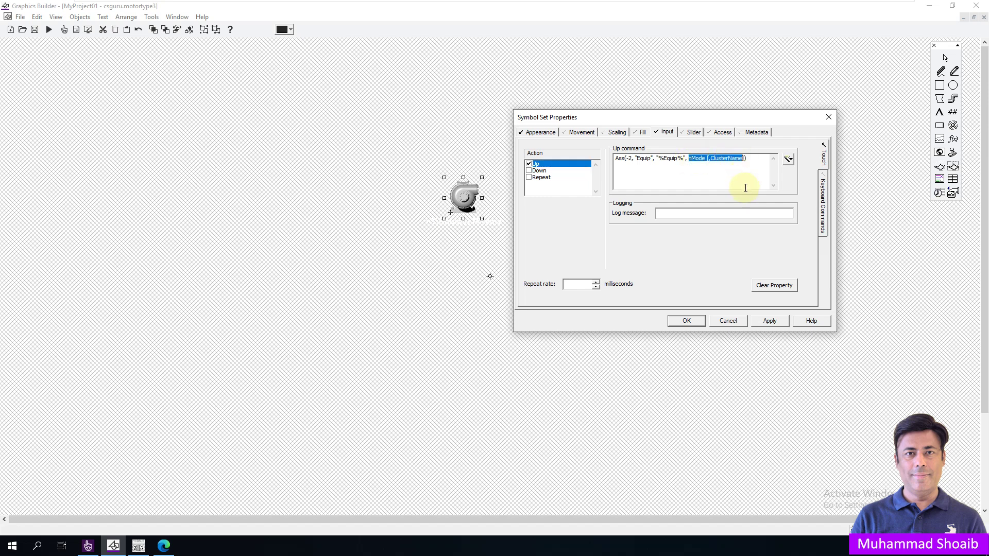
pyautogui.press('Delete')
pyautogui.write('0')
pyautogui.click(739, 162)
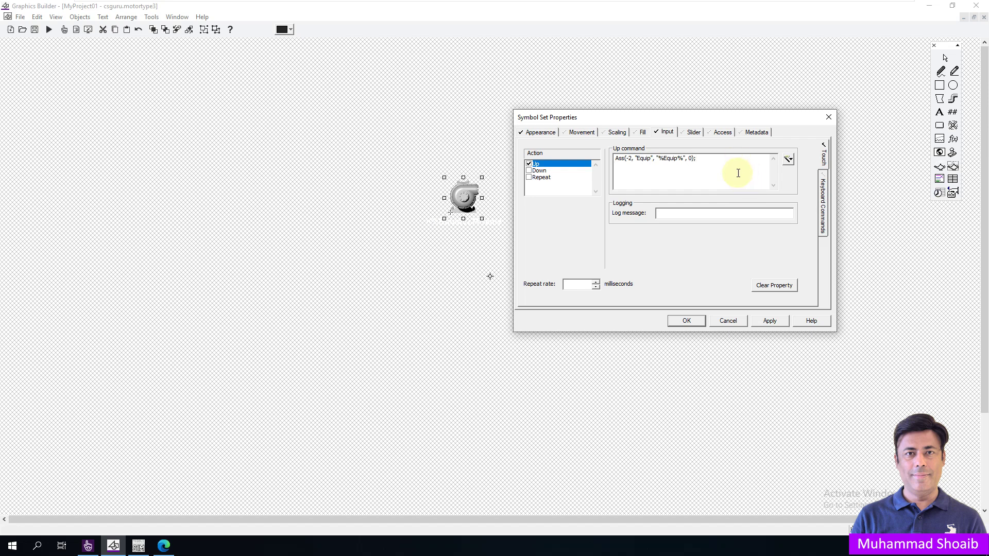
# Step: Add the WinNewAt function with its arguments on a new line of the pump symbol's up command
pyautogui.click(788, 161)
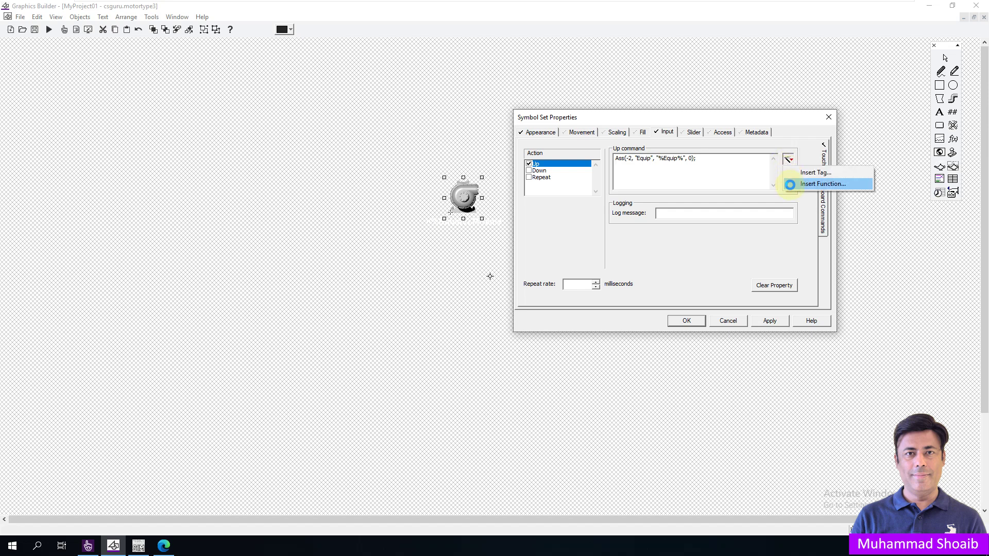
pyautogui.click(791, 185)
pyautogui.click(697, 248)
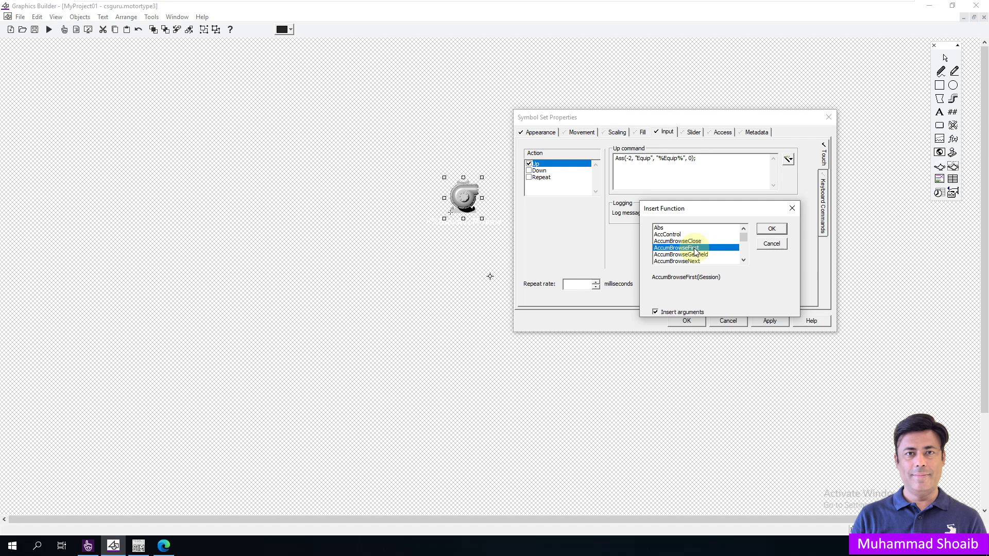
pyautogui.write('wi')
pyautogui.scroll(-3, 693, 248)
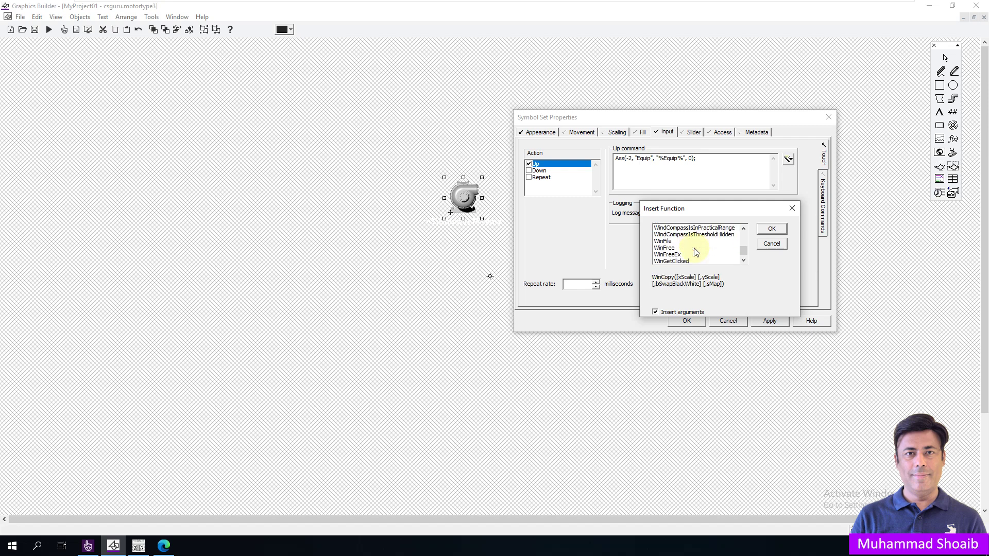
pyautogui.scroll(-5, 694, 250)
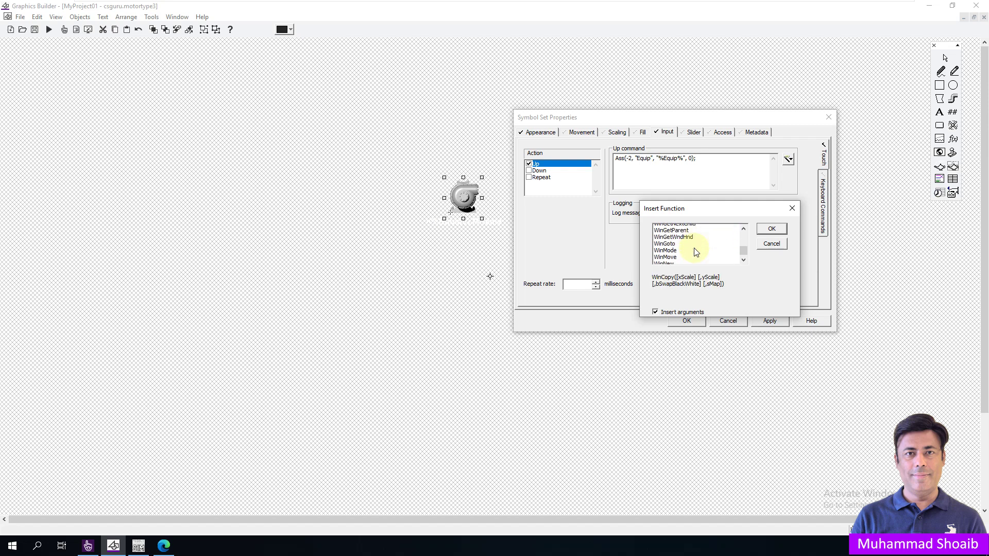
pyautogui.click(673, 241)
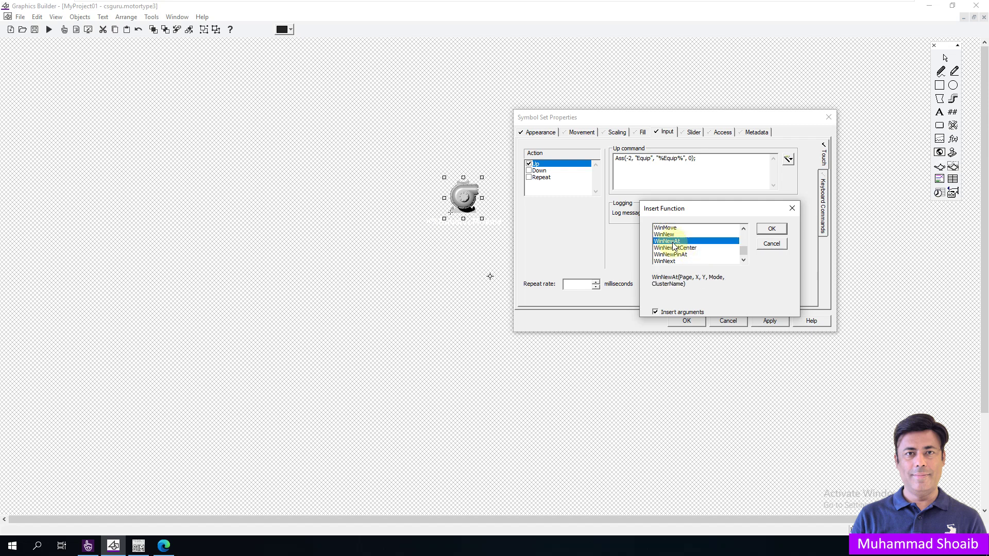
pyautogui.click(772, 230)
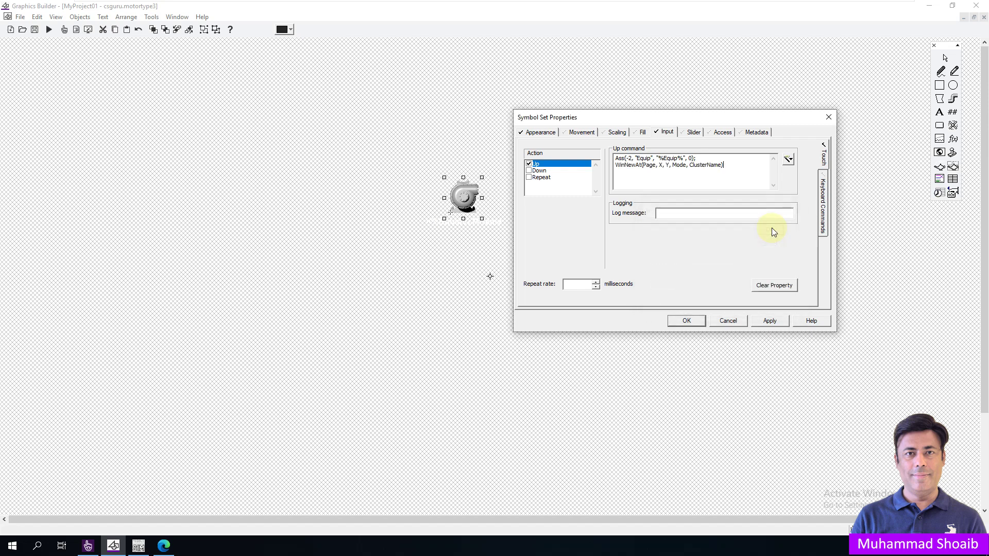
# Step: Set the WinNewAt function's page argument to "!MotorFPType1", its X to 145 and its Y to 330
pyautogui.doubleClick(649, 165)
pyautogui.write('""')
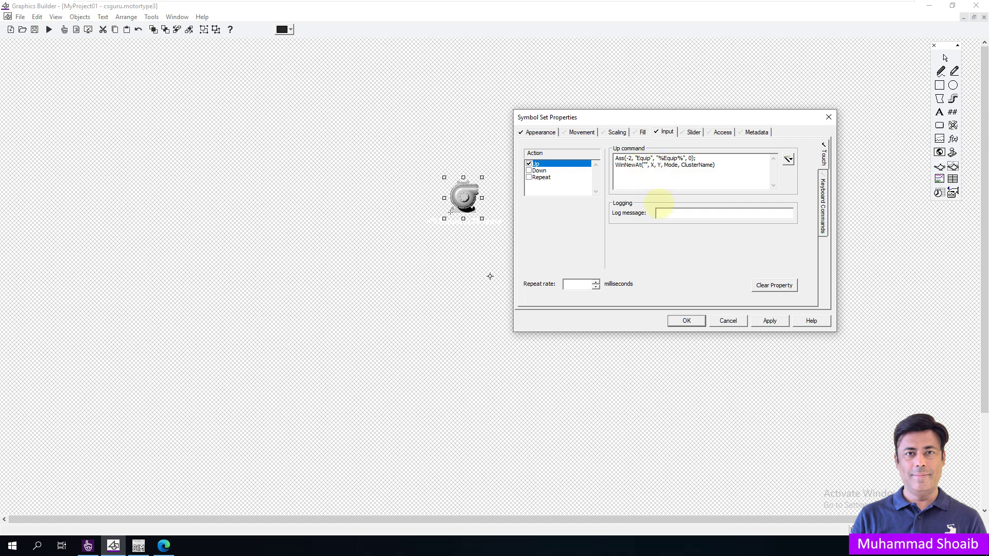
pyautogui.write('!MotorFPType1')
pyautogui.click(693, 165)
pyautogui.press('BackSpace')
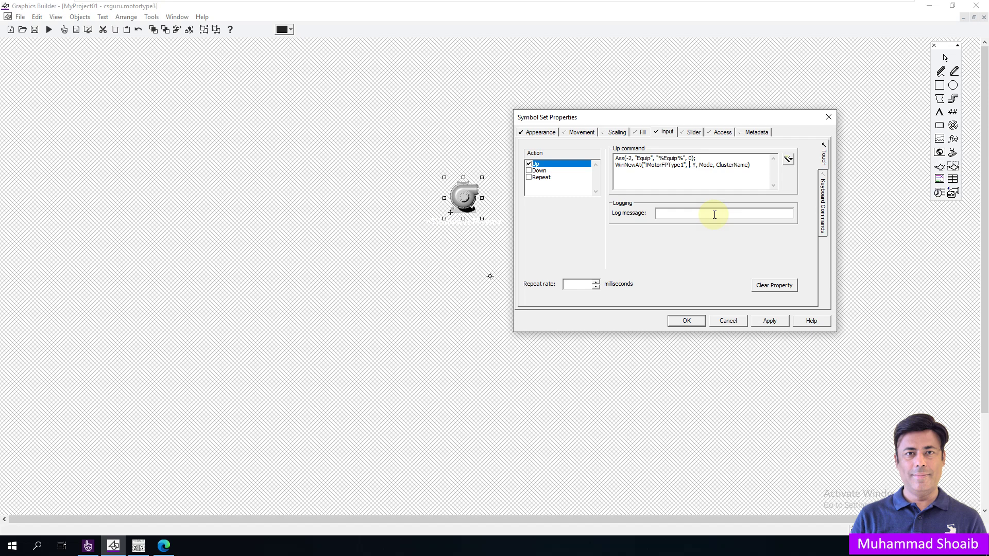
pyautogui.write('145')
pyautogui.press('BackSpace')
pyautogui.write('330')
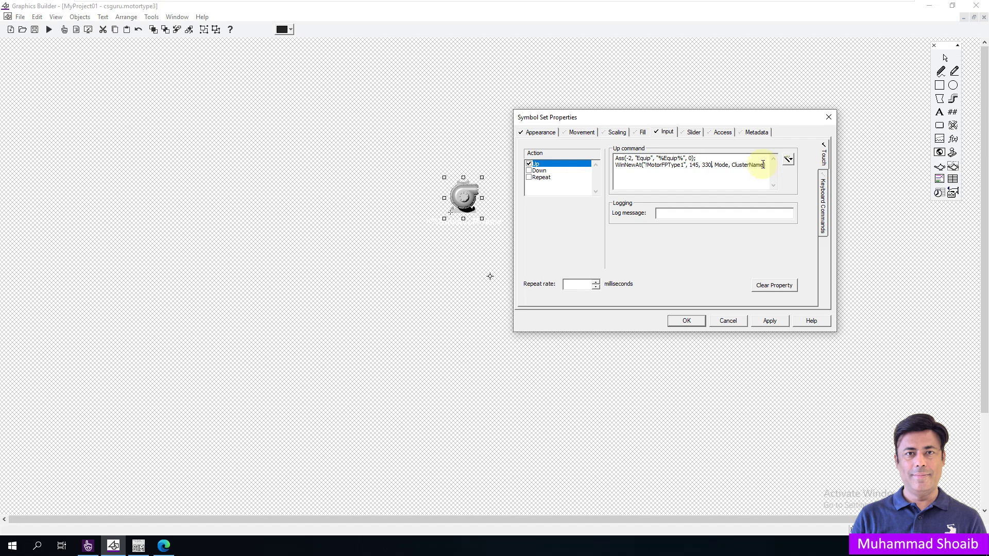
# Step: Replace the WinNewAt function's mode and cluster arguments with 1+8+512 and end the statement with a semicolon
pyautogui.moveTo(766, 165); pyautogui.dragTo(717, 167)
pyautogui.write('1)')
pyautogui.press('BackSpace')
pyautogui.write('+')
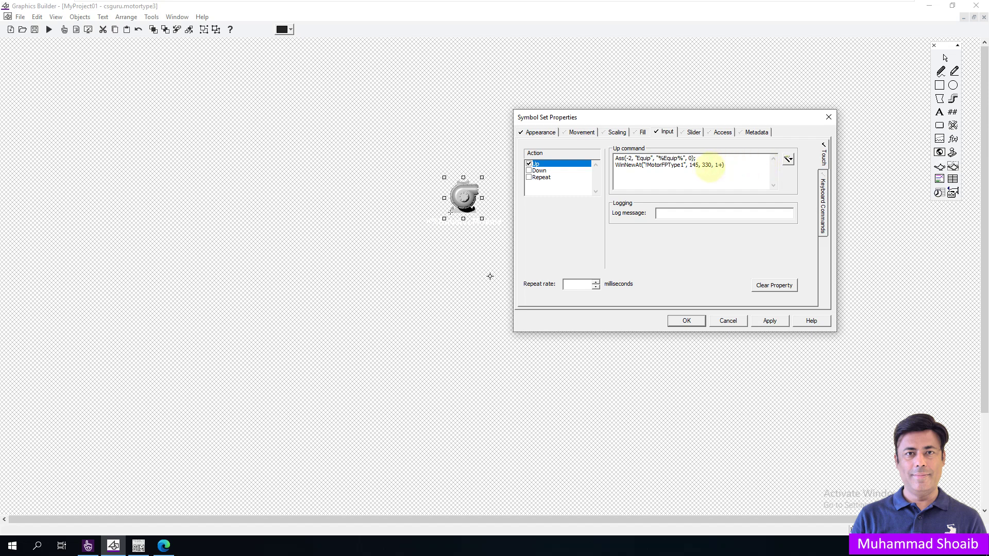
pyautogui.write('8+512')
pyautogui.click(759, 170)
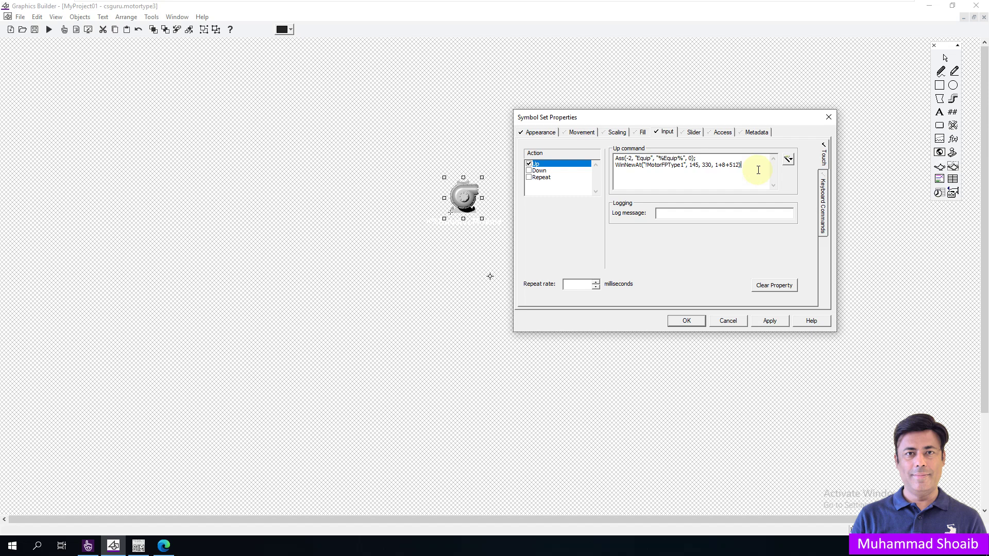
pyautogui.write(';')
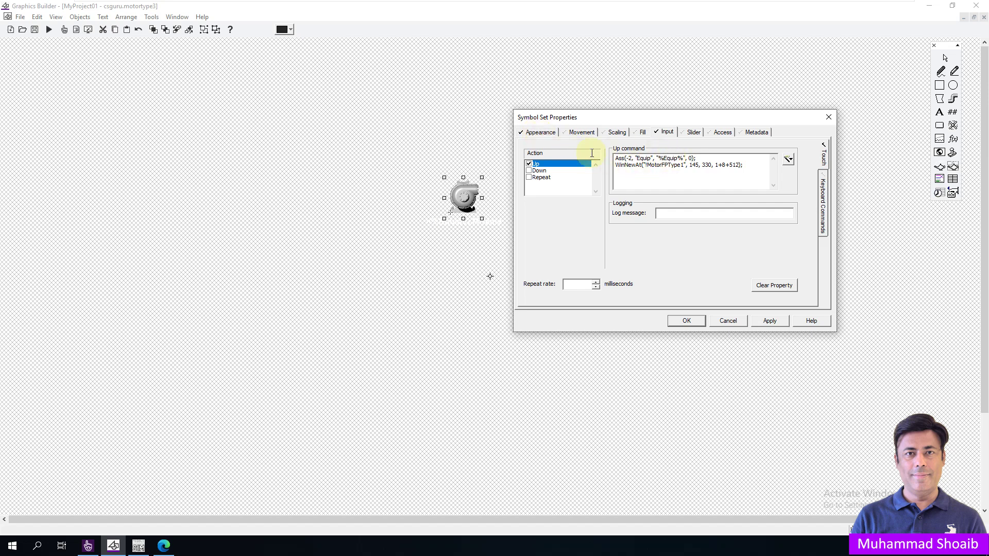
# Step: Compare the Equip placeholder in the ON symbol expression with the up command and apply the pump symbol's properties
pyautogui.click(540, 133)
pyautogui.moveTo(617, 159); pyautogui.dragTo(605, 160)
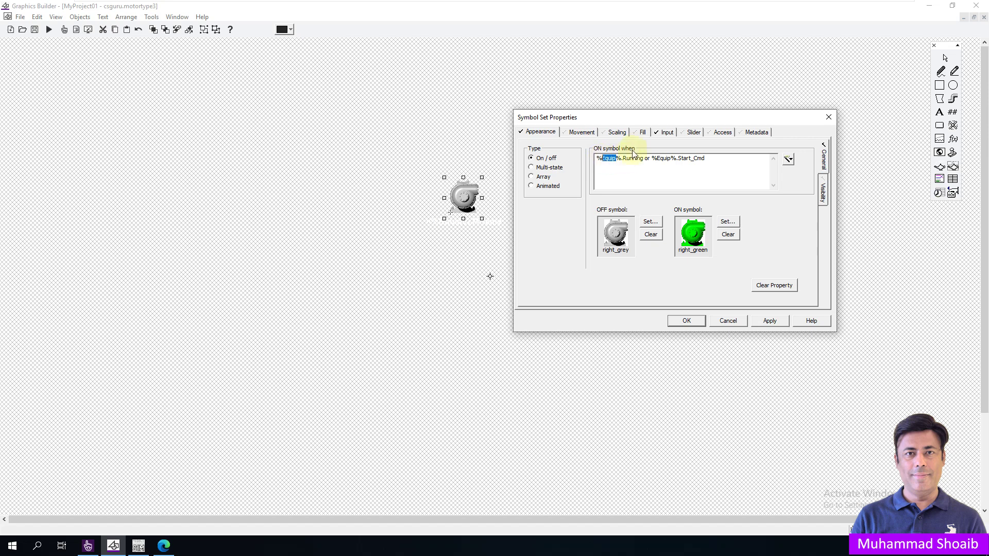
pyautogui.click(666, 132)
pyautogui.moveTo(678, 159); pyautogui.dragTo(665, 161)
pyautogui.press('Right')
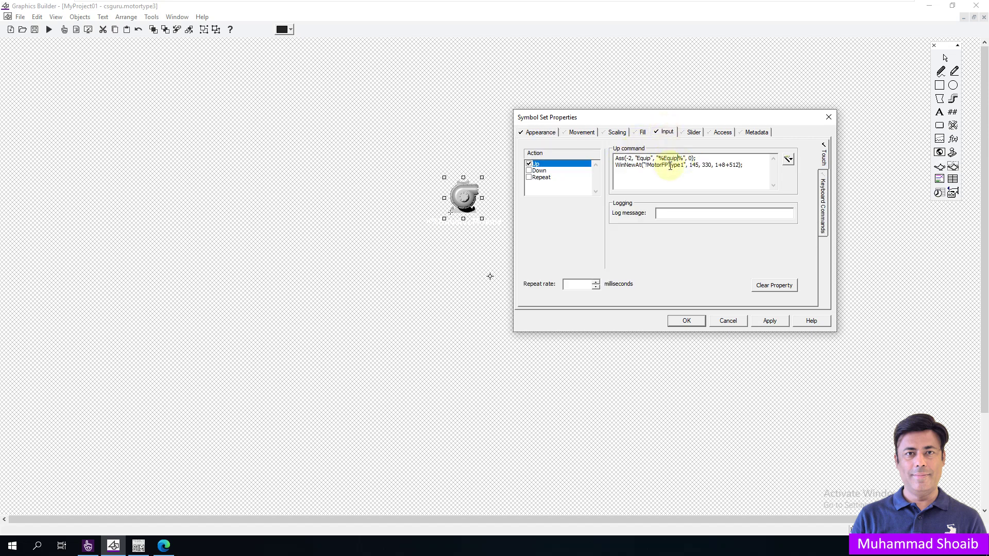
pyautogui.click(711, 161)
pyautogui.click(770, 320)
pyautogui.click(688, 320)
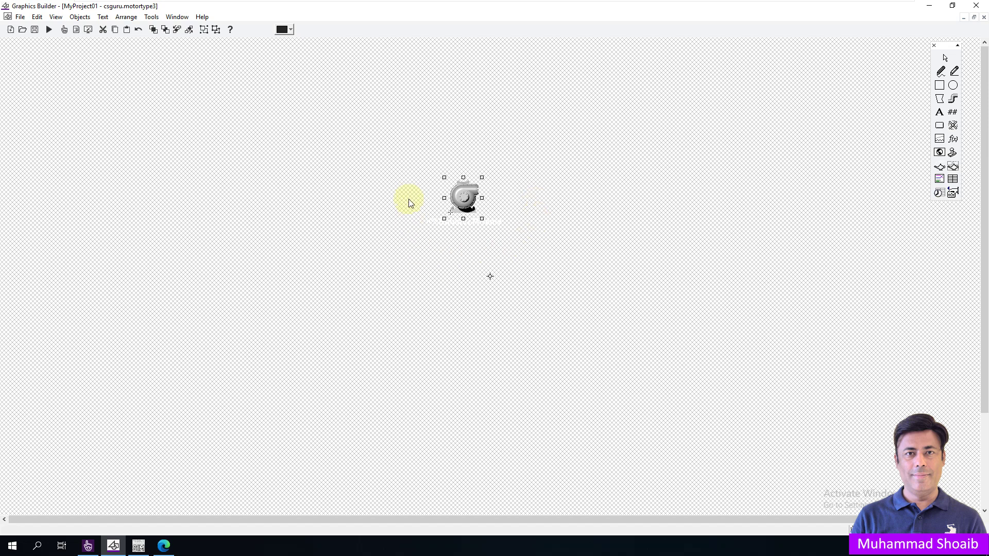
# Step: Reopen the pump symbol's properties to review its up command, and close them without changes
pyautogui.click(427, 182)
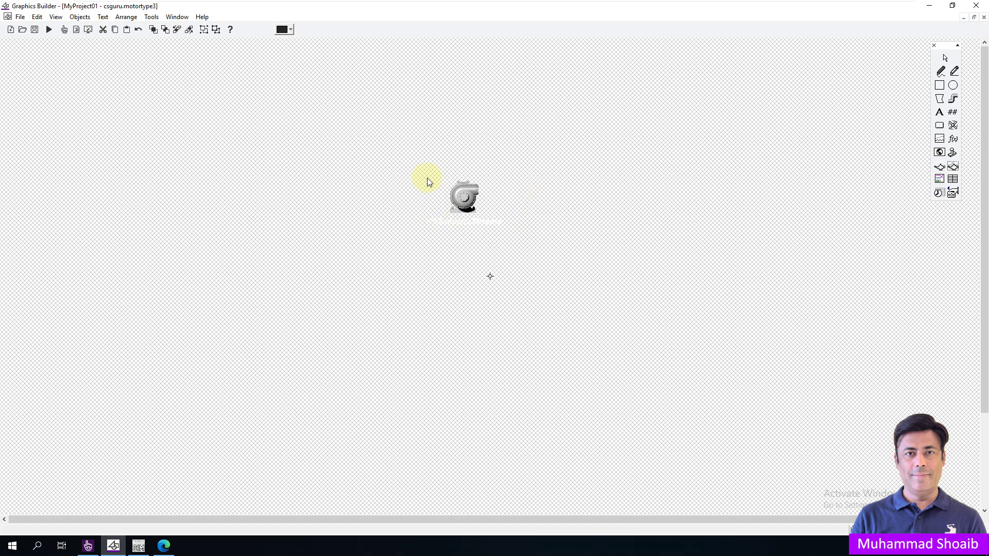
pyautogui.doubleClick(464, 196)
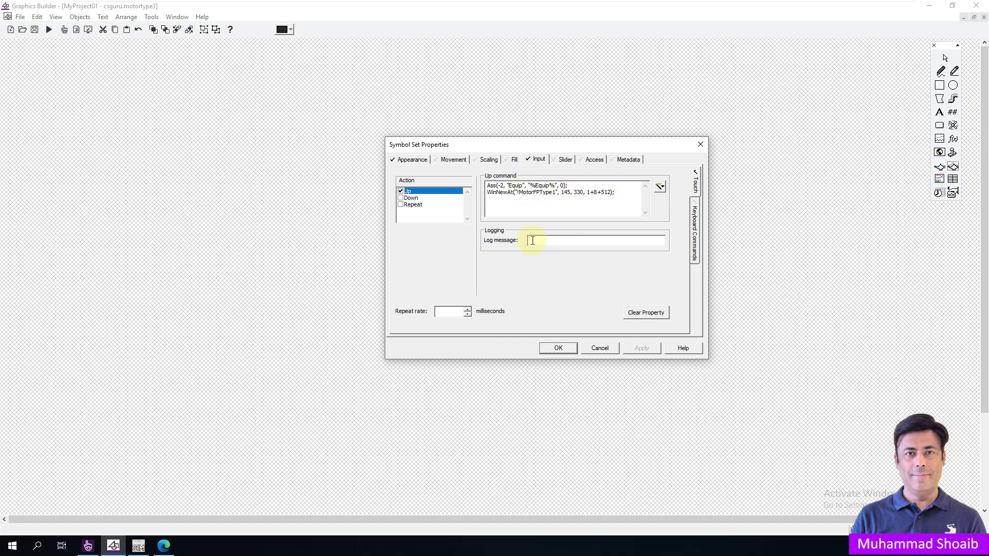
pyautogui.click(700, 144)
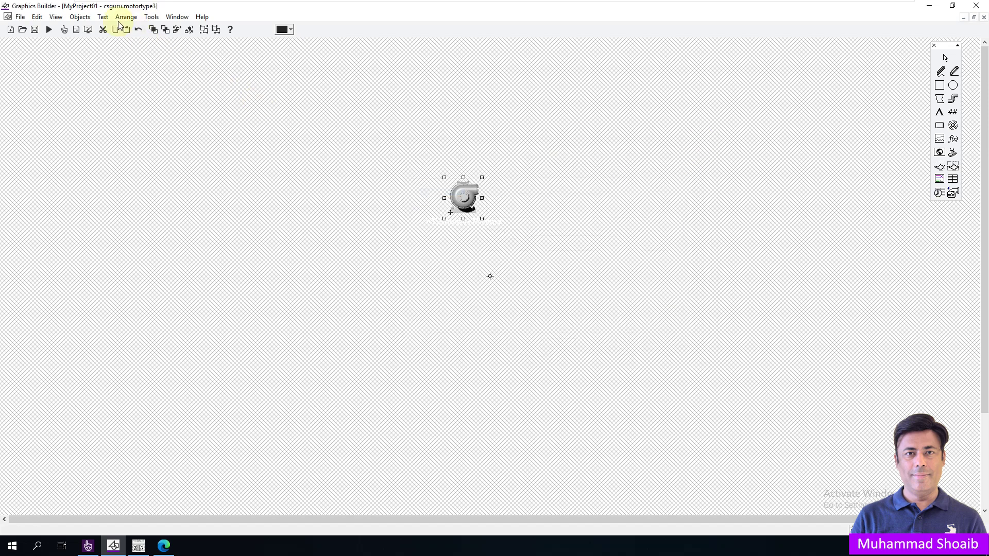
# Step: Save the motortype3 genie and update the pages in the active and included projects
pyautogui.click(35, 30)
pyautogui.click(152, 17)
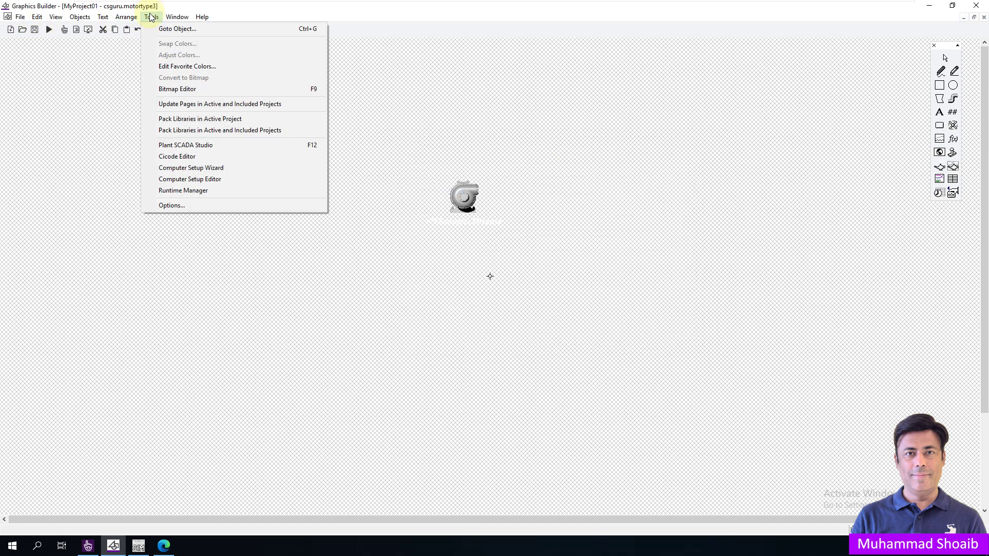
pyautogui.click(196, 105)
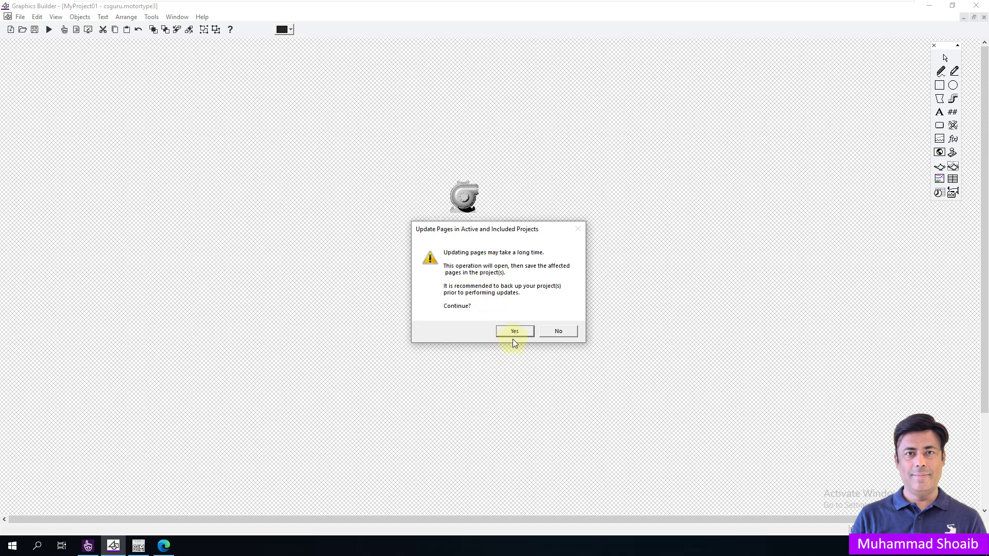
pyautogui.click(513, 331)
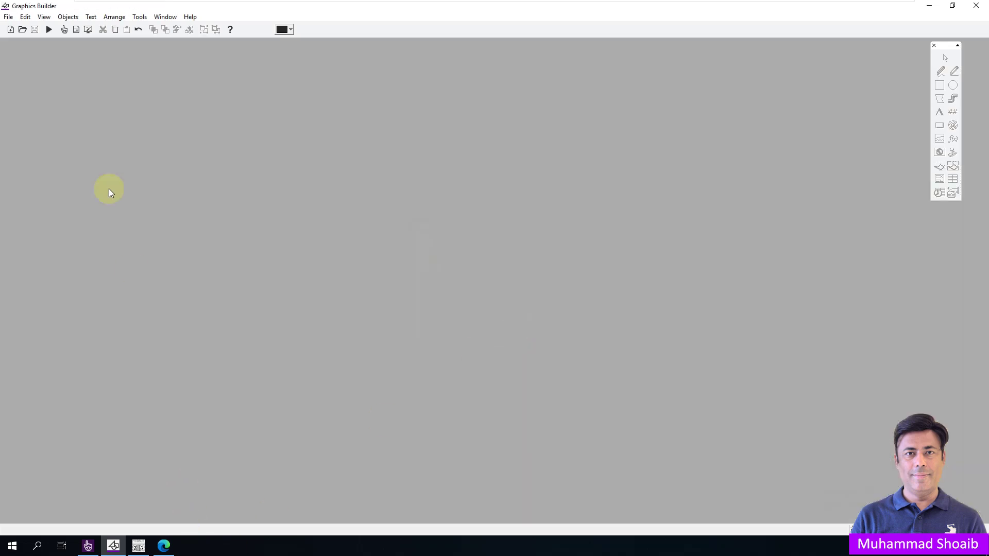
# Step: Open the Overview page of the myproject01 project
pyautogui.click(22, 30)
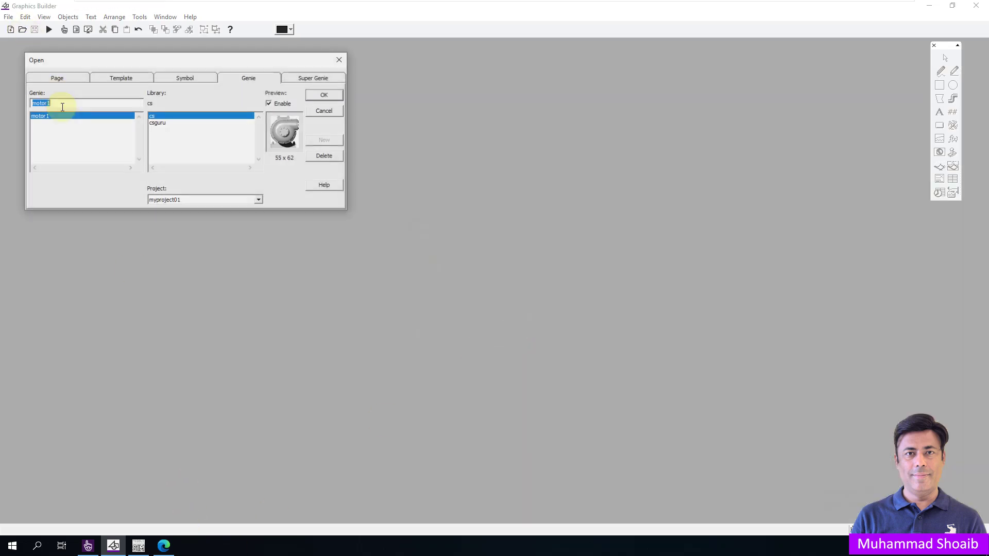
pyautogui.click(69, 78)
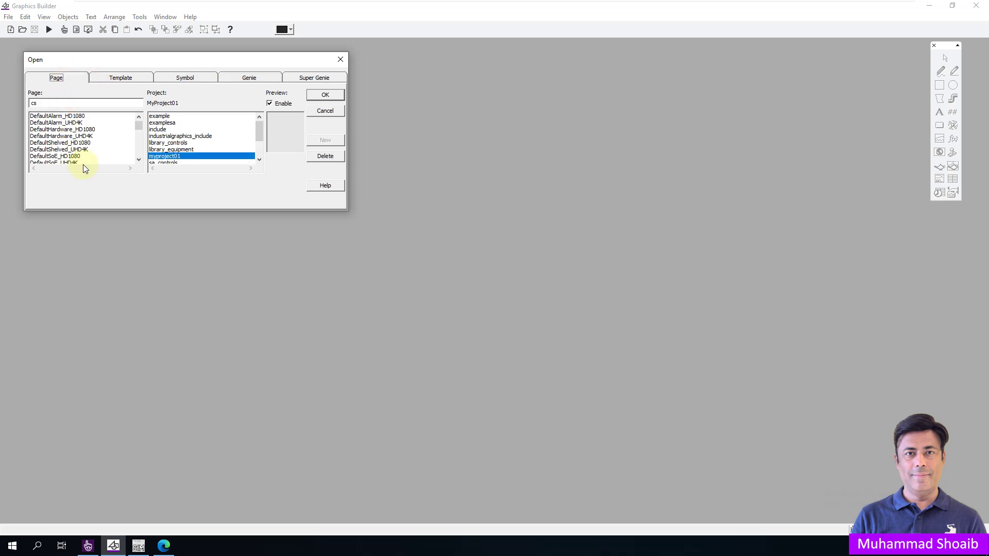
pyautogui.moveTo(137, 128); pyautogui.dragTo(140, 160)
pyautogui.click(58, 123)
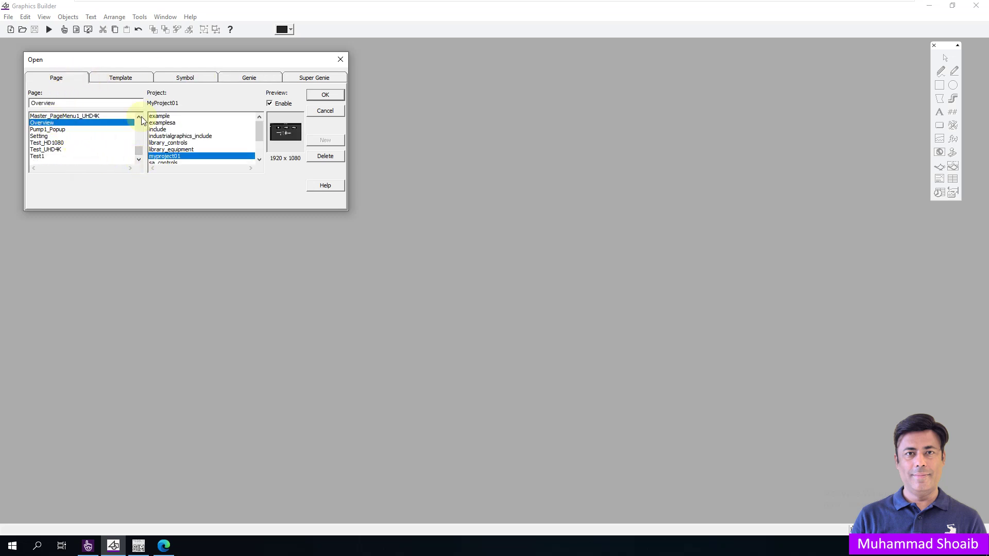
pyautogui.click(320, 95)
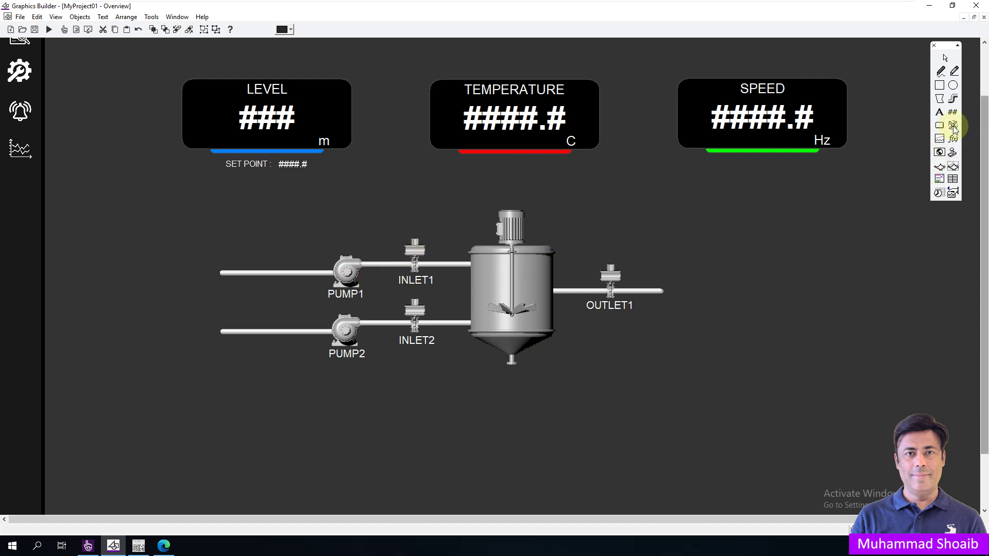
# Step: Copy the equipment name MixerPlant.MixerArea.MixerUnit1.Motor001 from the PUMP1 symbol's ON symbol expression and close its properties
pyautogui.doubleClick(347, 273)
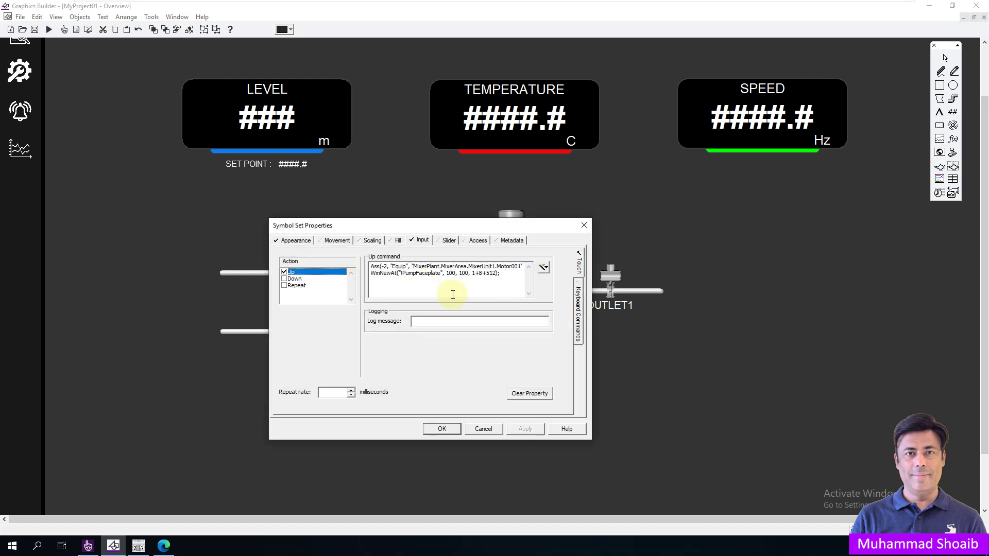
pyautogui.click(305, 240)
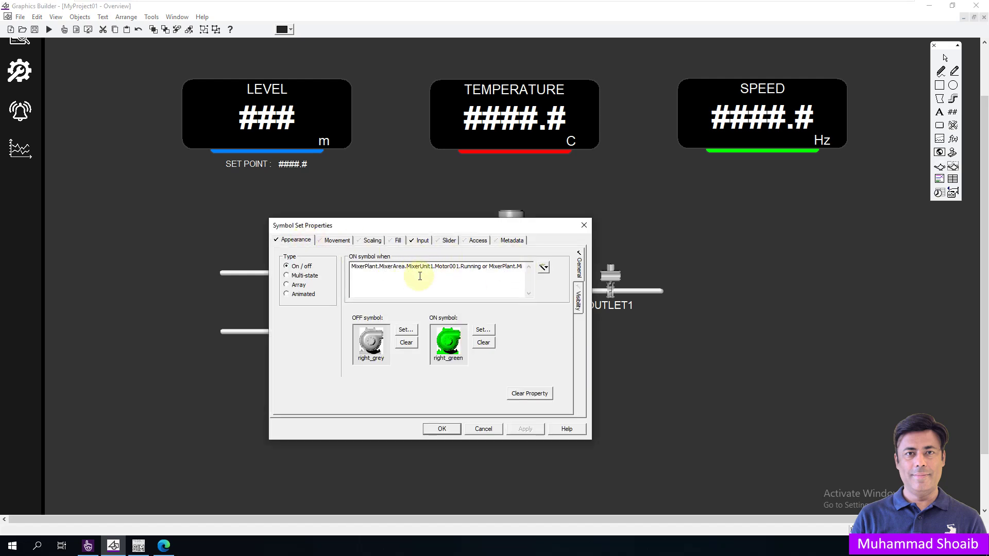
pyautogui.moveTo(460, 267); pyautogui.dragTo(351, 267)
pyautogui.rightClick(367, 270)
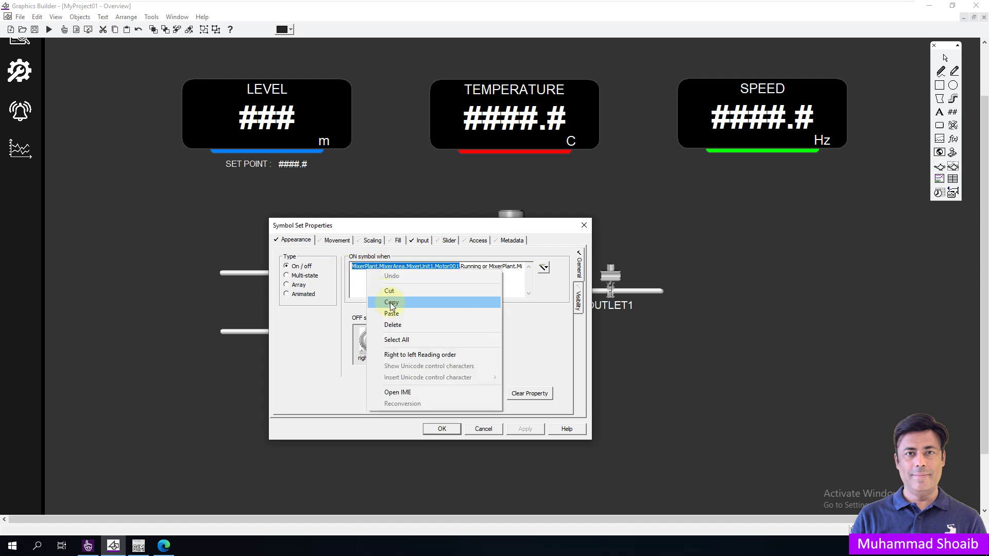
pyautogui.click(410, 301)
pyautogui.click(584, 225)
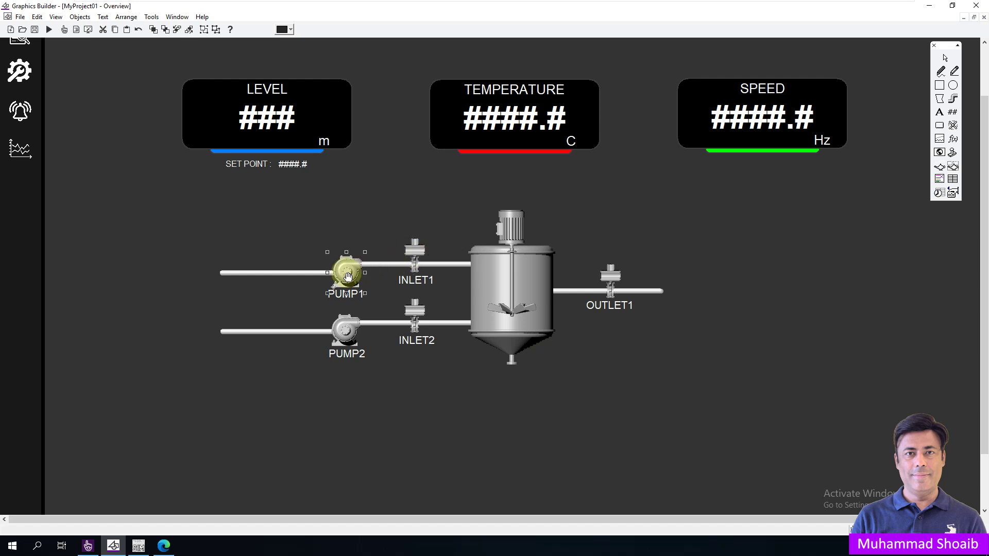
# Step: Replace the PUMP1 symbol with the motortype3 genie from the csguru library, setting Equip to MixerPlant.MixerArea.MixerUnit1.Motor001
pyautogui.press('Delete')
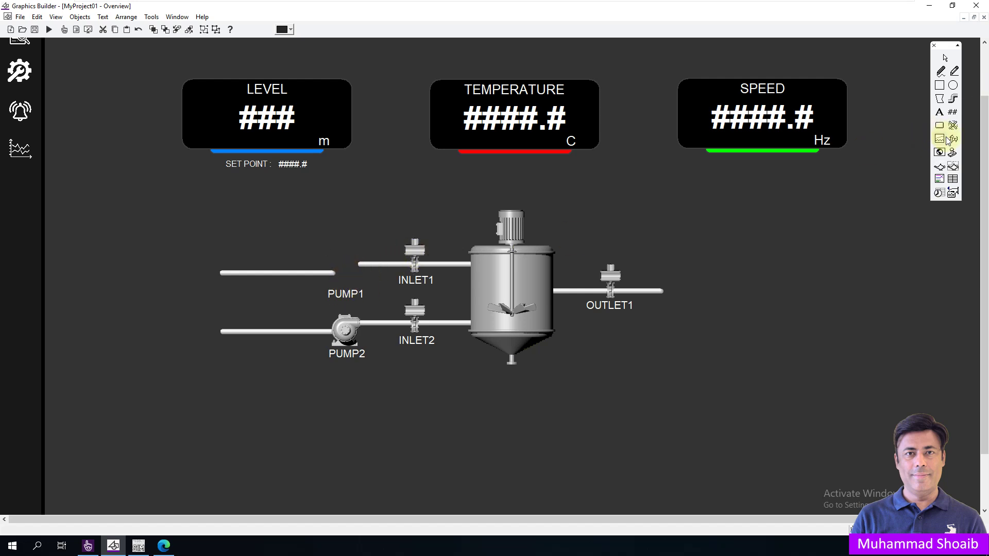
pyautogui.click(941, 168)
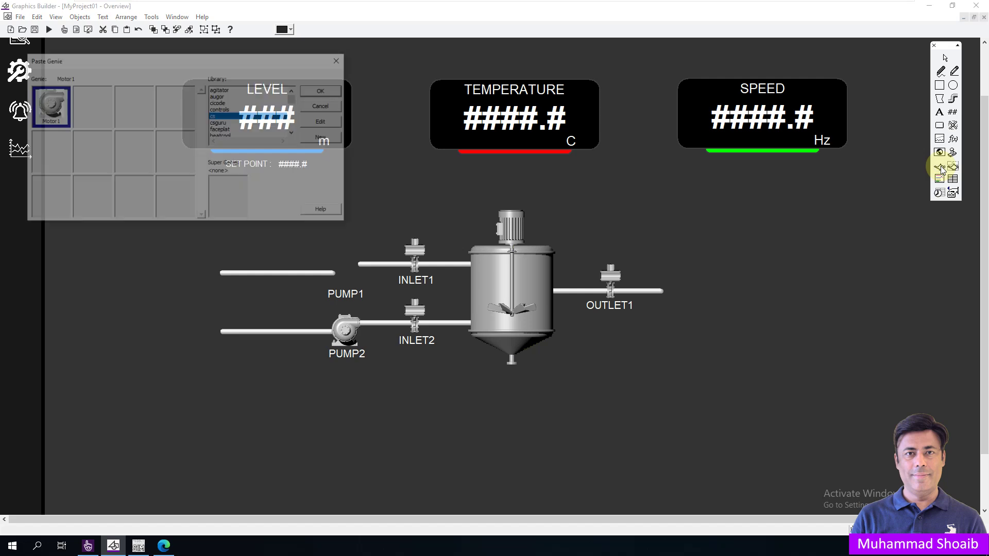
pyautogui.click(220, 123)
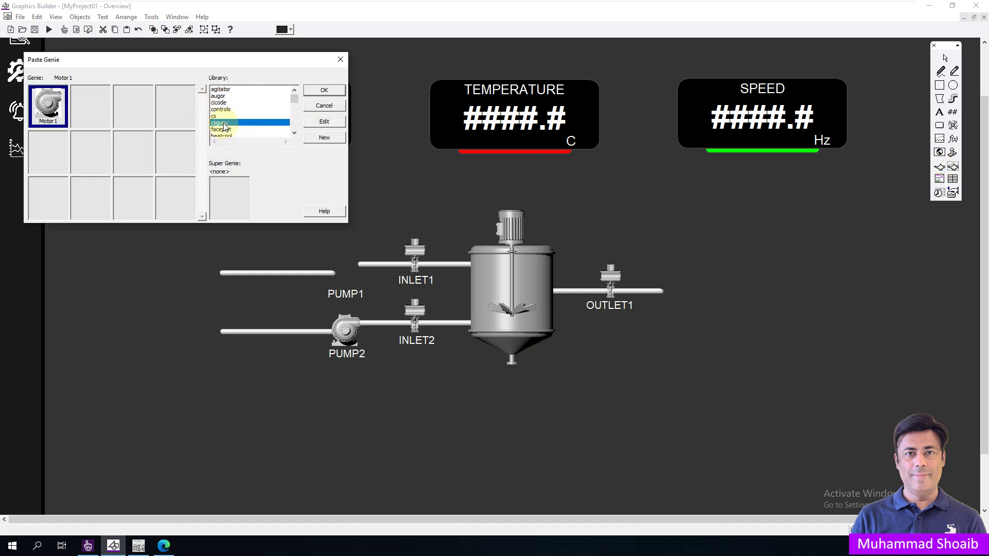
pyautogui.click(133, 104)
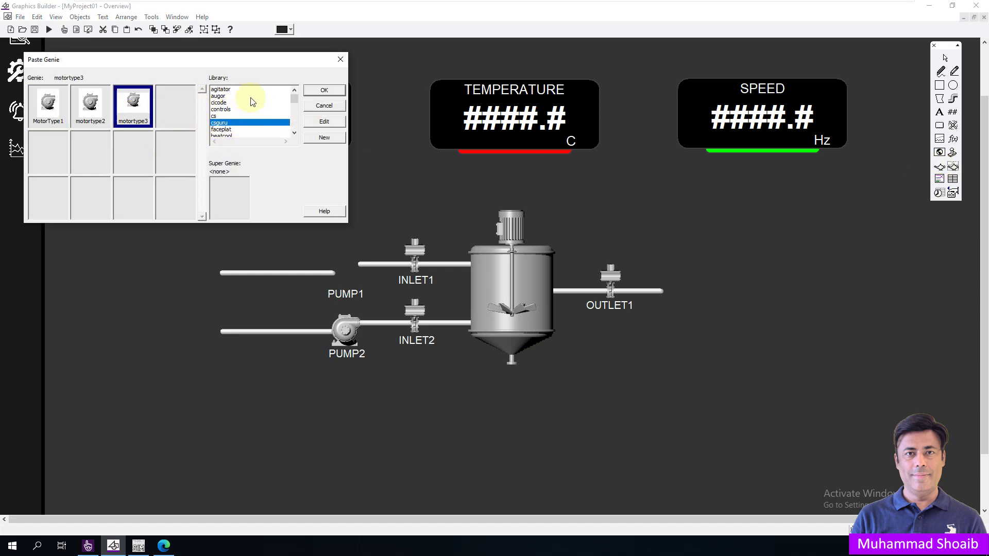
pyautogui.click(313, 90)
pyautogui.moveTo(328, 93); pyautogui.dragTo(282, 205)
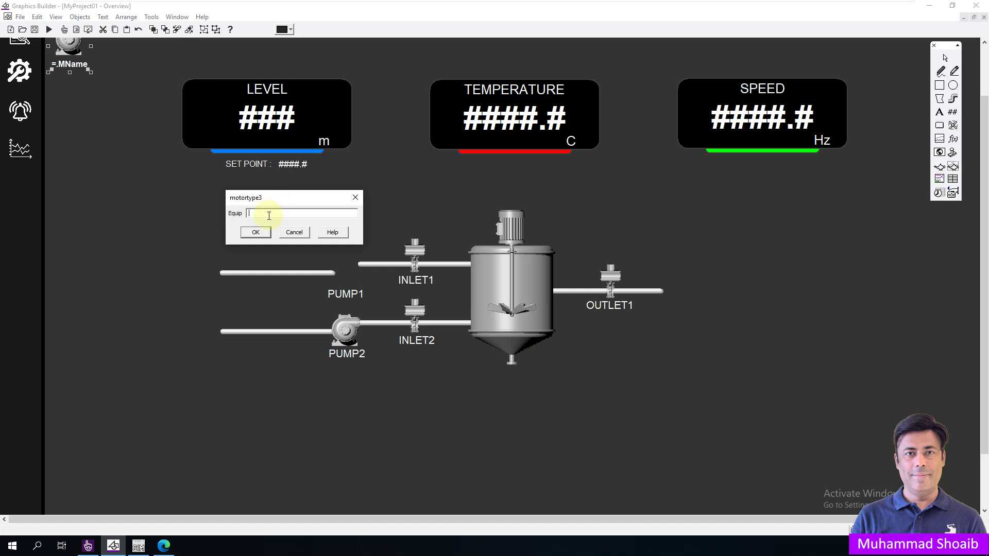
pyautogui.hotkey('ctrl', 'v')
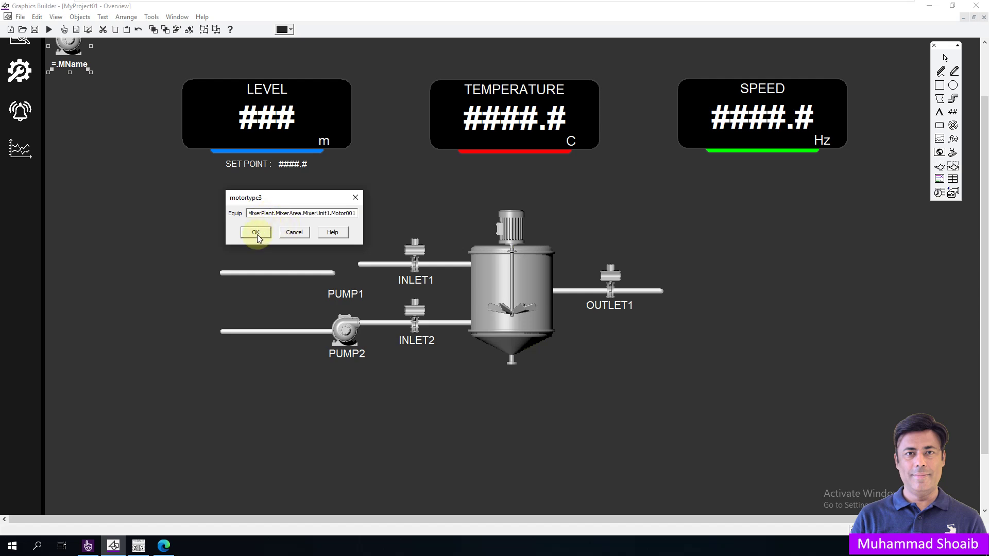
pyautogui.click(256, 233)
# Step: Delete the old PUMP1 label and move the motortype3 genie into the gap in the upper inlet pipe
pyautogui.moveTo(81, 58); pyautogui.dragTo(229, 216)
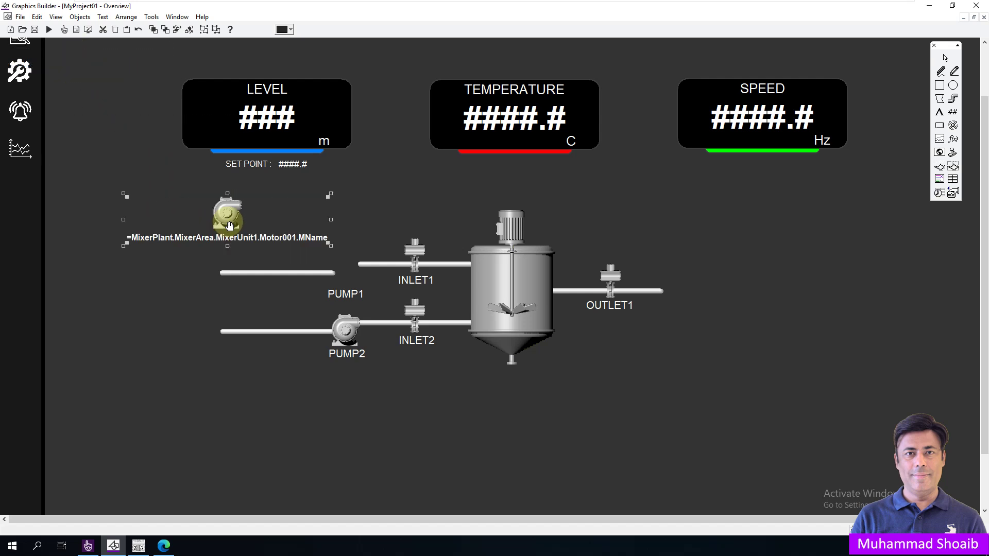
pyautogui.click(351, 298)
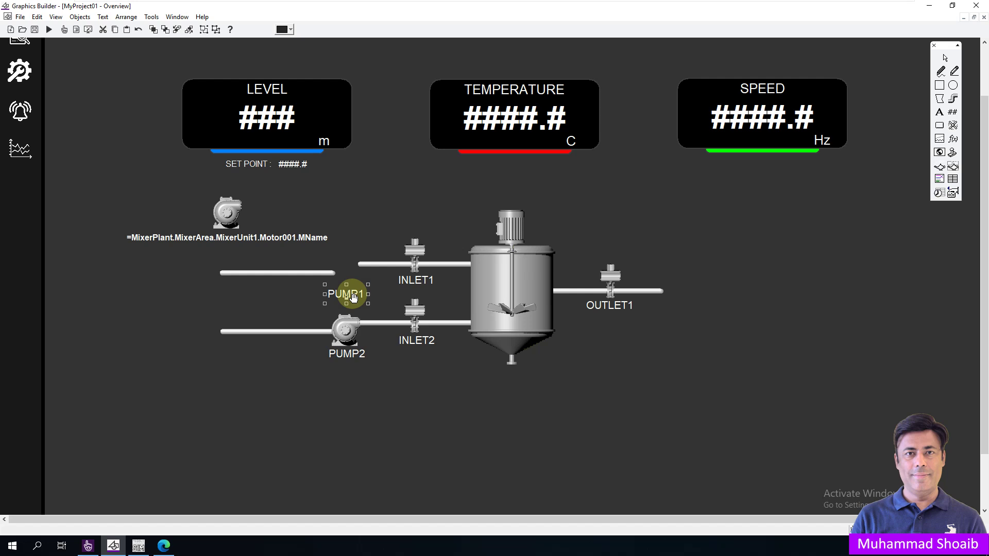
pyautogui.press('Delete')
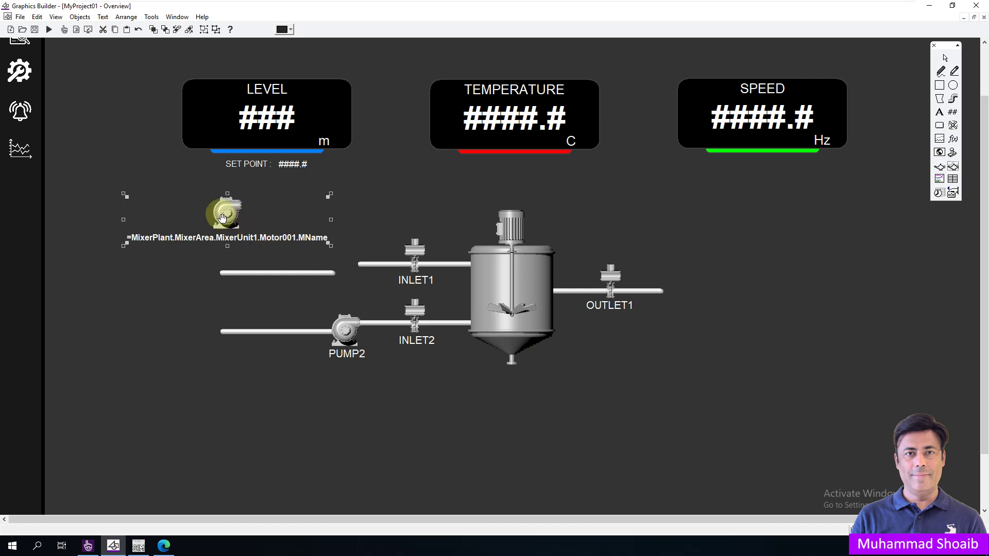
pyautogui.click(227, 214)
pyautogui.moveTo(341, 281)
pyautogui.mouseDown()
pyautogui.moveTo(349, 270)
pyautogui.moveTo(345, 280)
pyautogui.mouseUp()
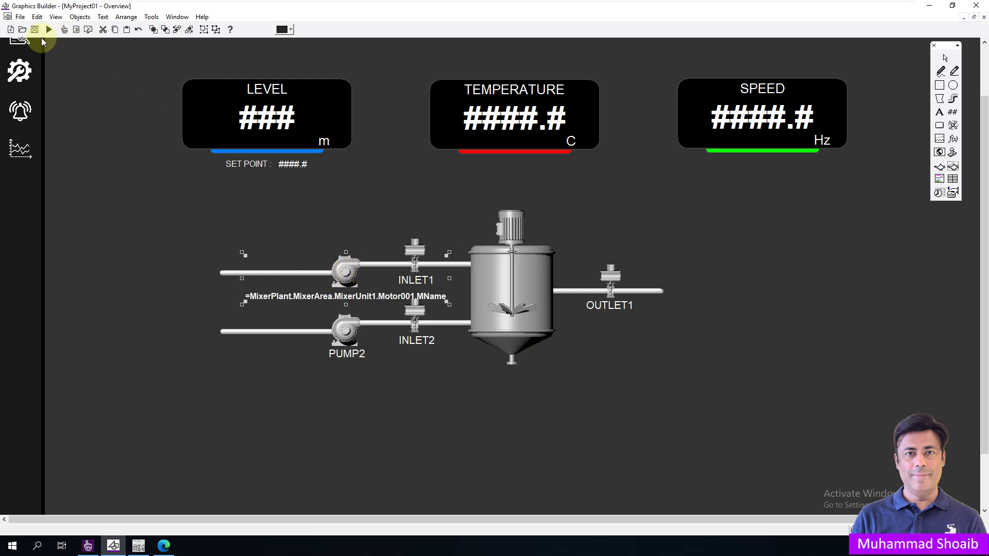
# Step: Check the Equip assignment of the placed motortype3 genie
pyautogui.doubleClick(345, 268)
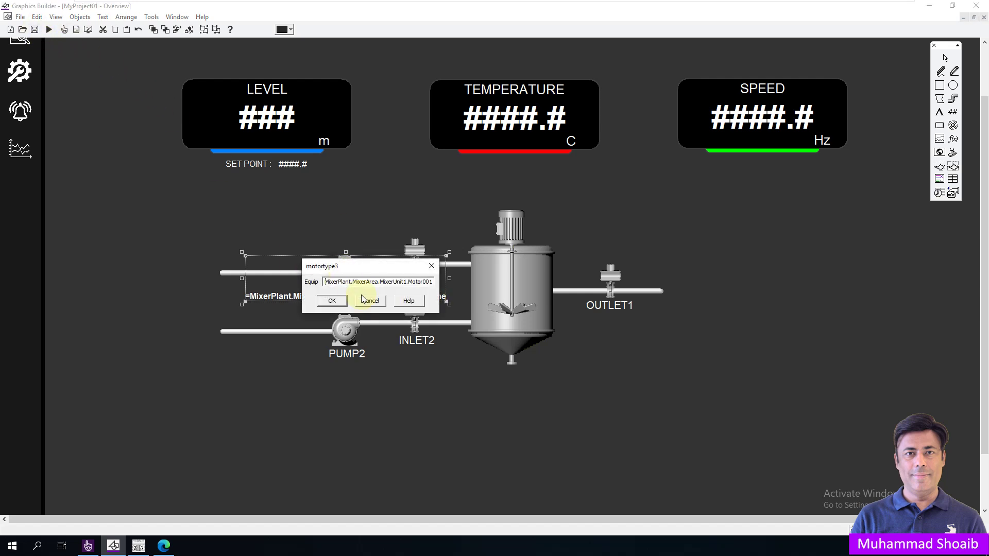
pyautogui.click(331, 301)
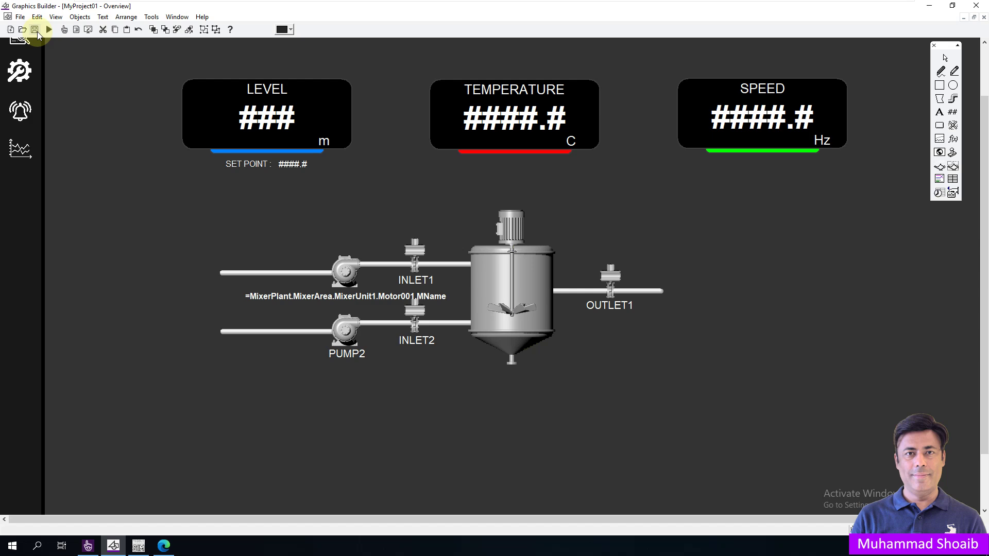
# Step: Close the Overview page, then compile MyProject01 in Plant SCADA Studio and run it in Demo Mode
pyautogui.click(20, 17)
pyautogui.click(41, 51)
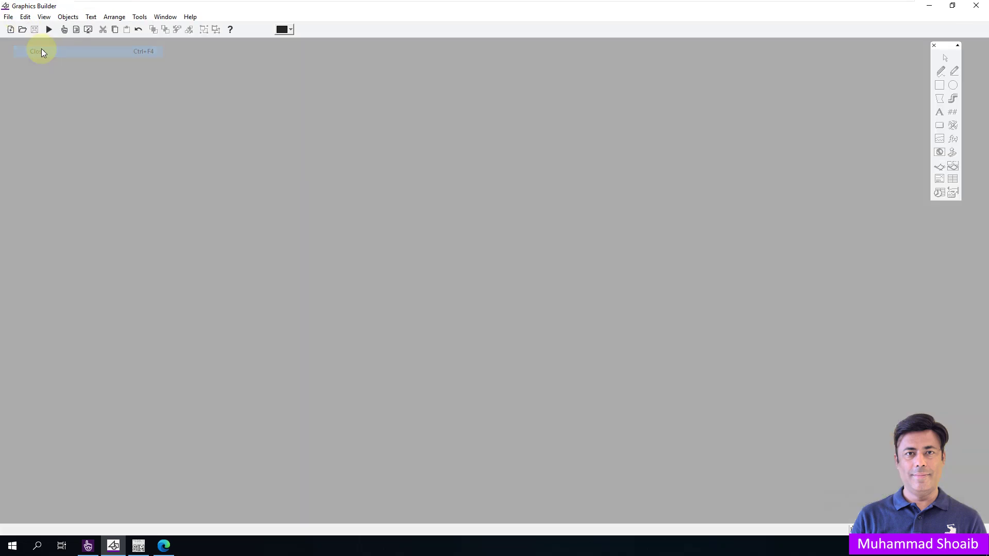
pyautogui.click(89, 546)
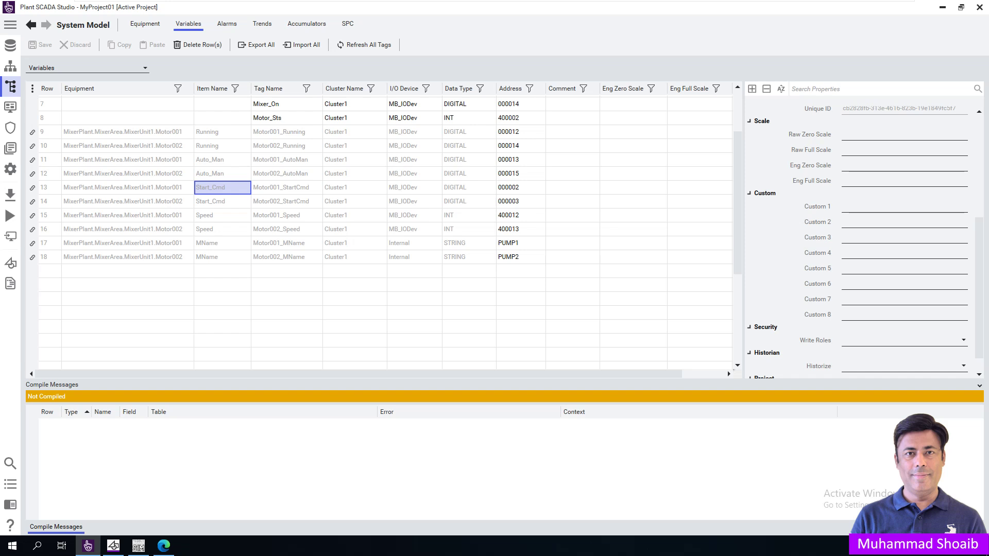
pyautogui.click(10, 216)
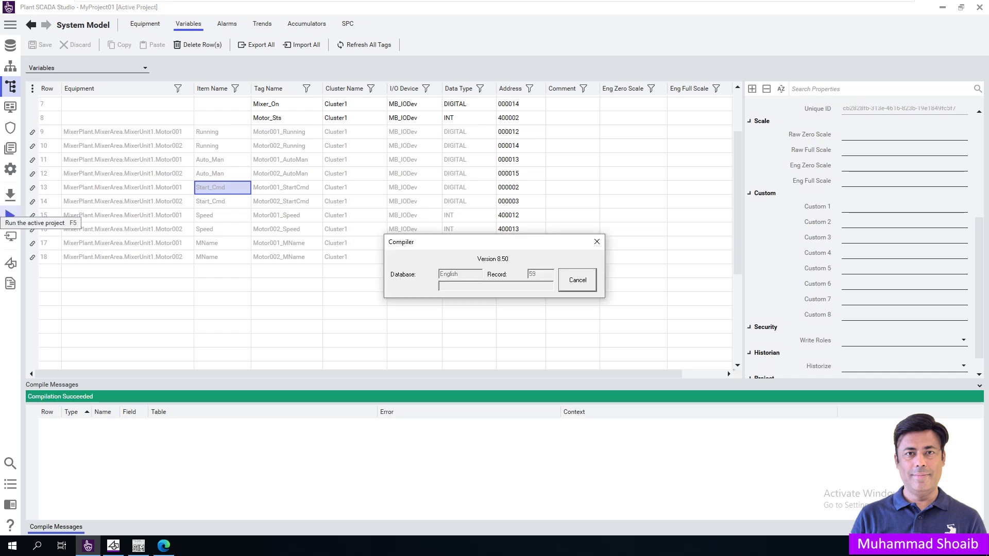
pyautogui.click(10, 195)
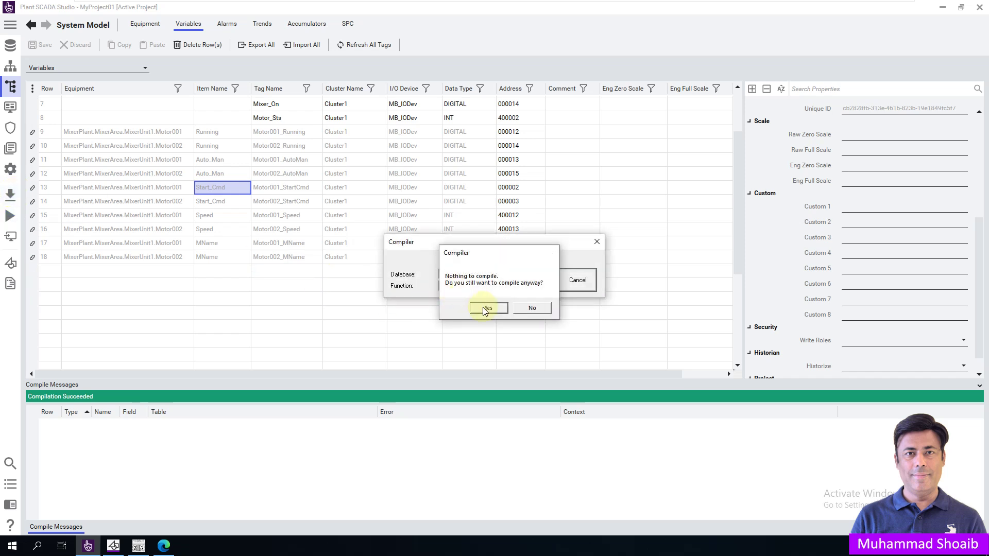
pyautogui.click(483, 307)
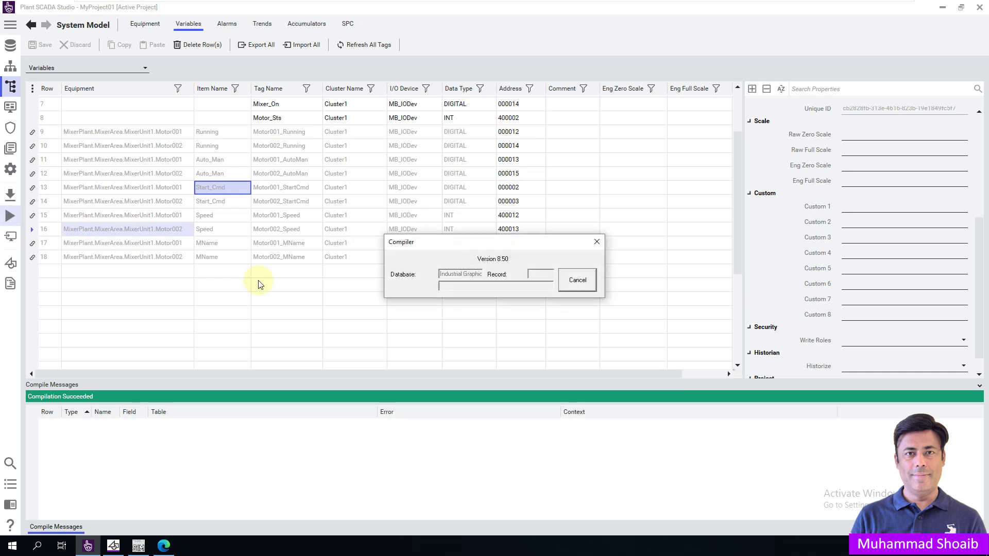
pyautogui.click(277, 301)
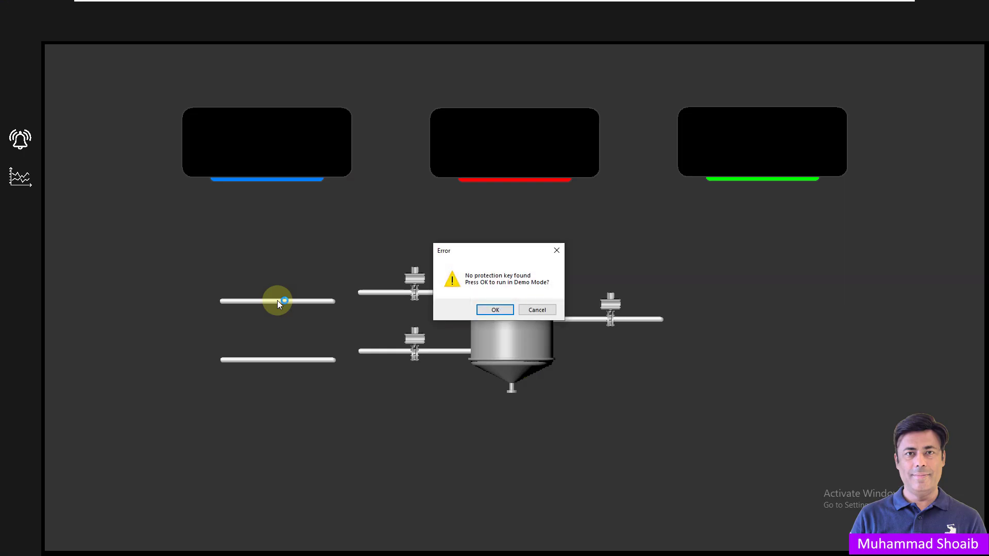
pyautogui.click(484, 310)
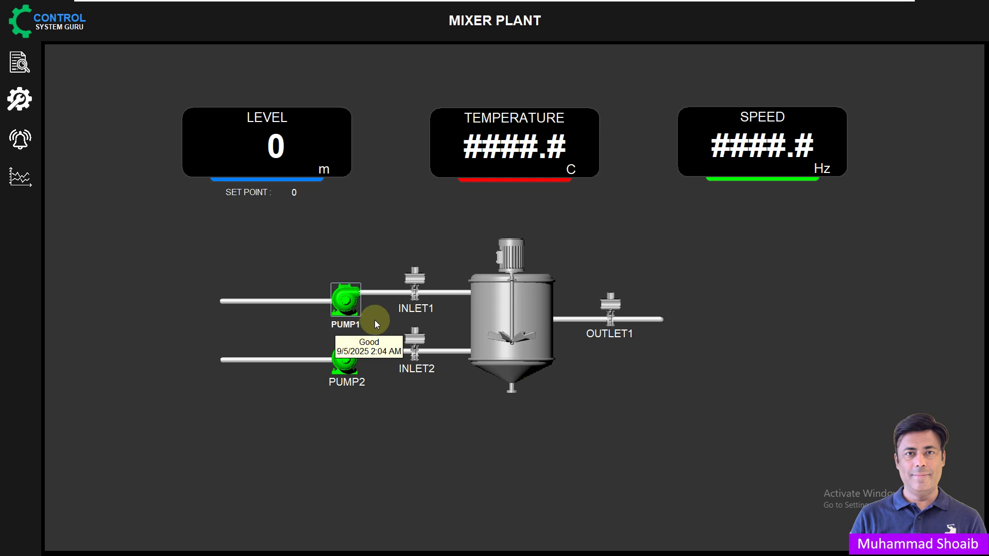
# Step: Open the PUMP1 faceplate, stop and restart the pump, and close the faceplate
pyautogui.click(348, 306)
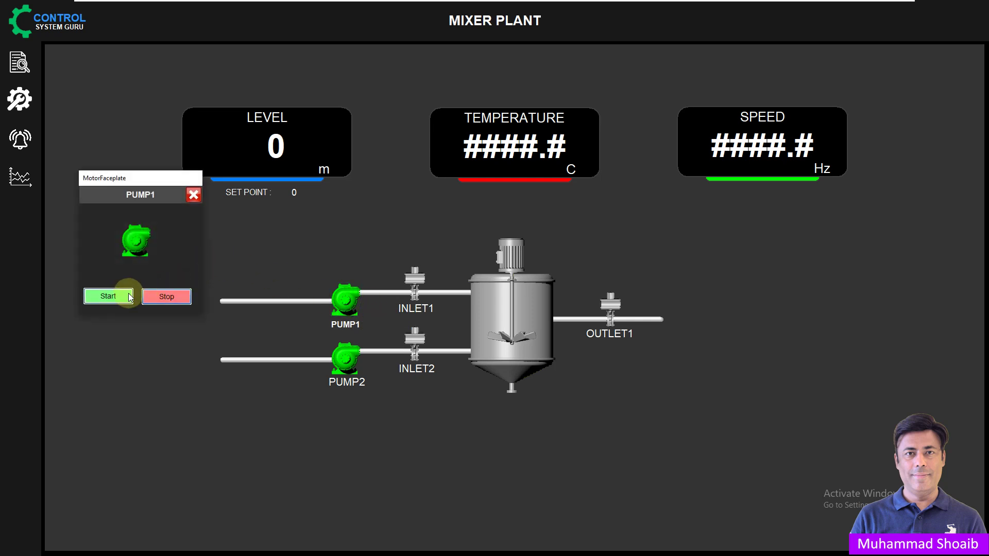
pyautogui.click(164, 298)
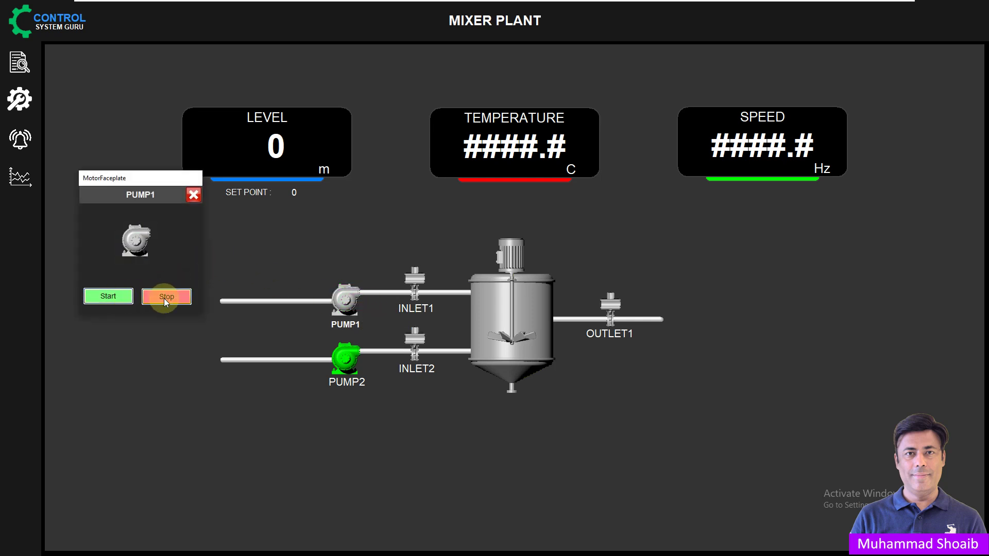
pyautogui.click(108, 296)
pyautogui.click(194, 196)
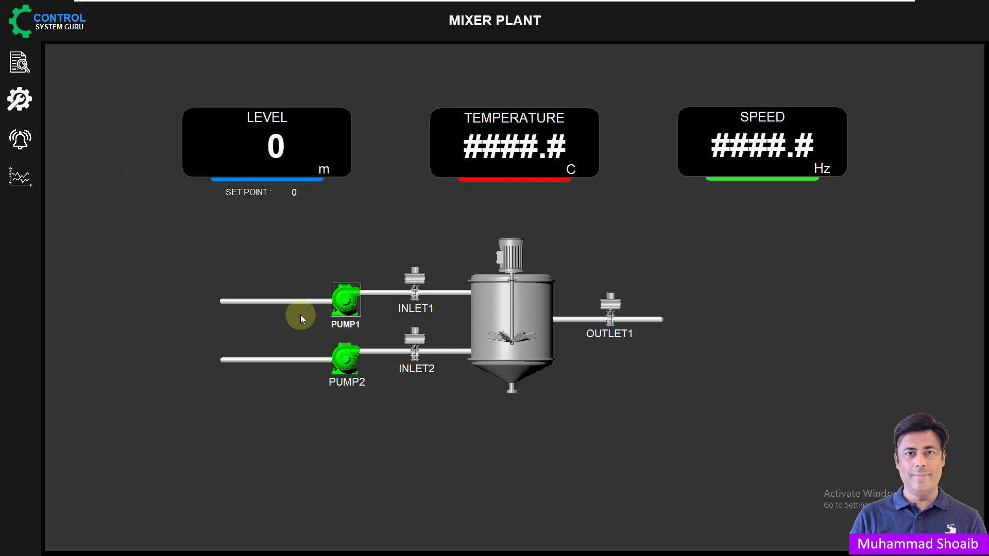
# Step: Shut down the runtime and reopen the Overview page of MyProject01 in Graphics Builder
pyautogui.press('super')
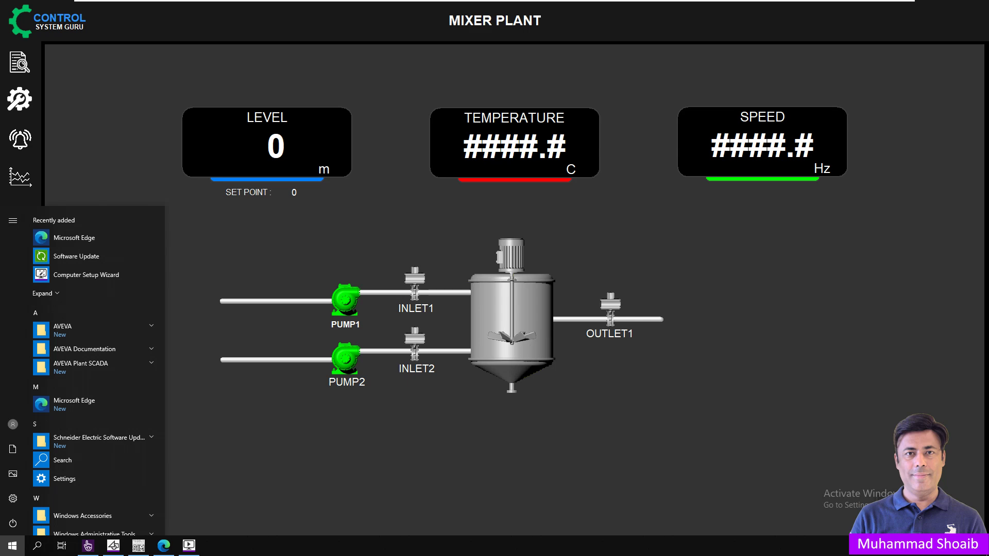
pyautogui.click(437, 305)
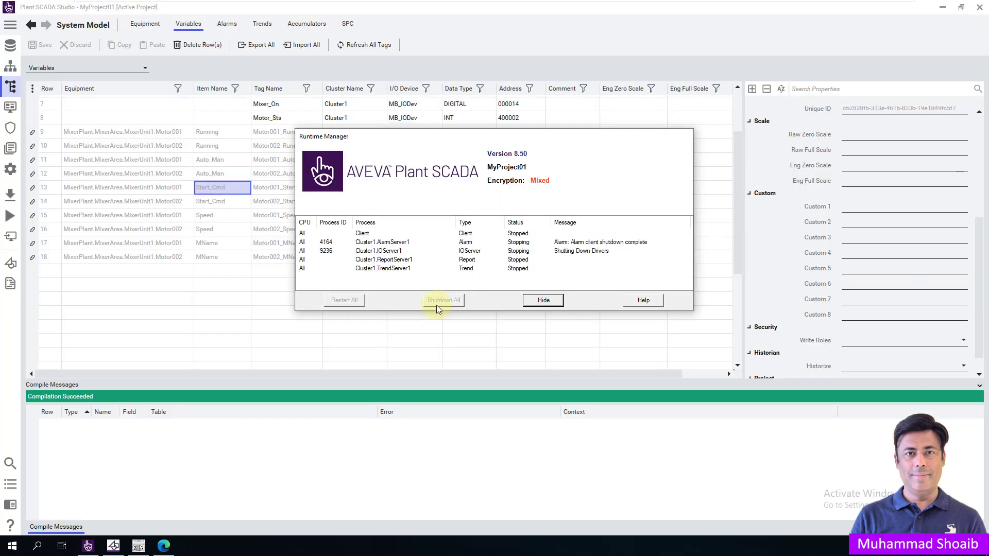
pyautogui.click(113, 546)
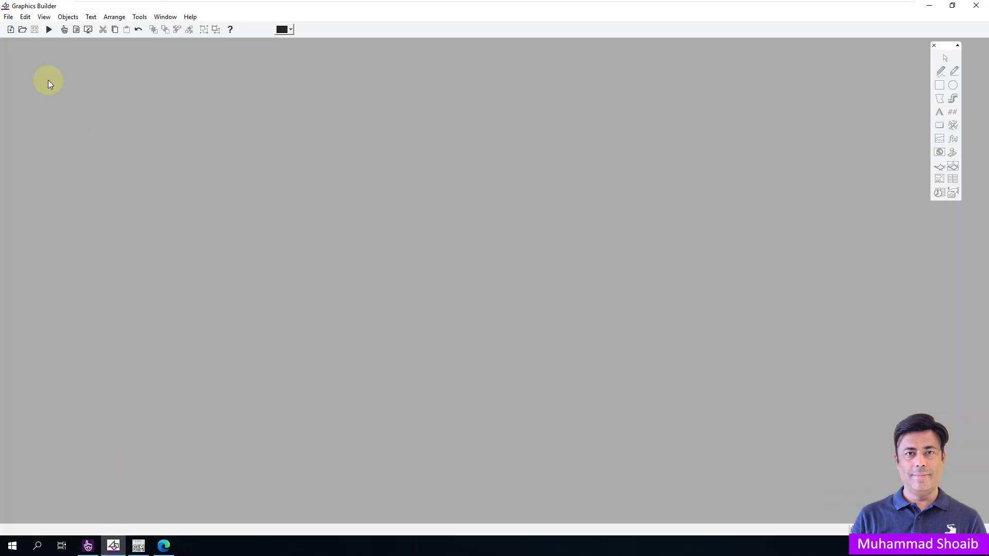
pyautogui.click(22, 30)
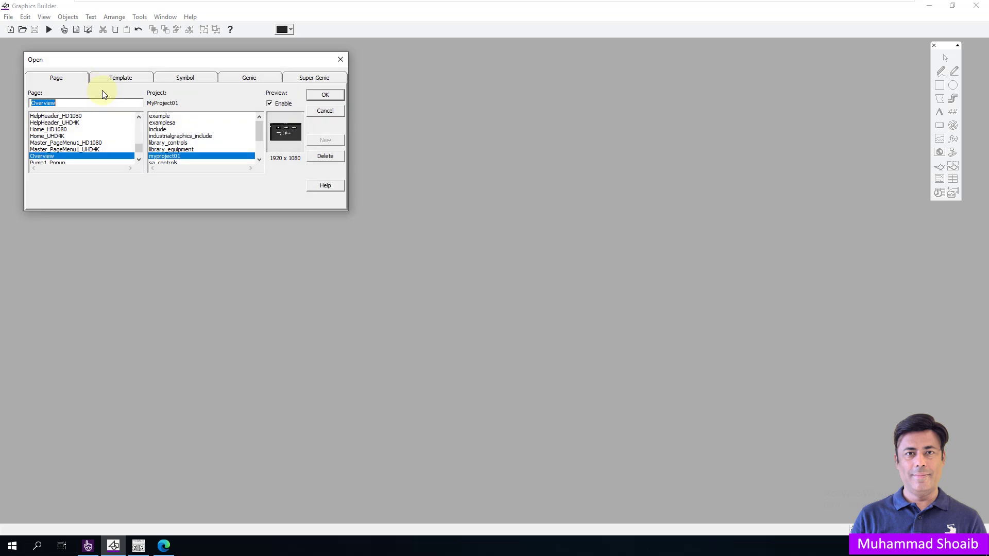
pyautogui.click(326, 95)
# Step: Insert another motortype3 genie from the csguru library and check the Equip assignment of the genie in the upper inlet pipe
pyautogui.click(954, 138)
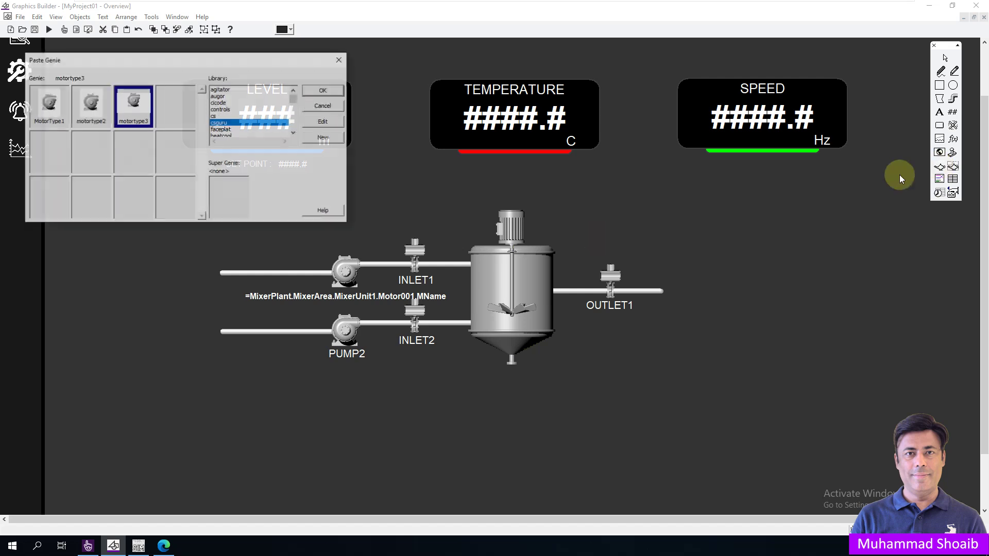
pyautogui.click(324, 91)
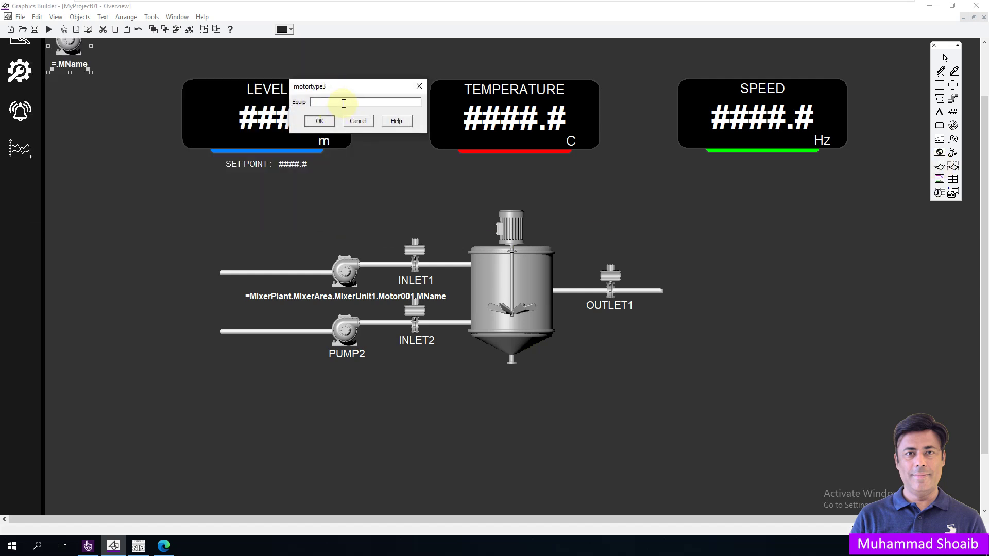
pyautogui.doubleClick(351, 273)
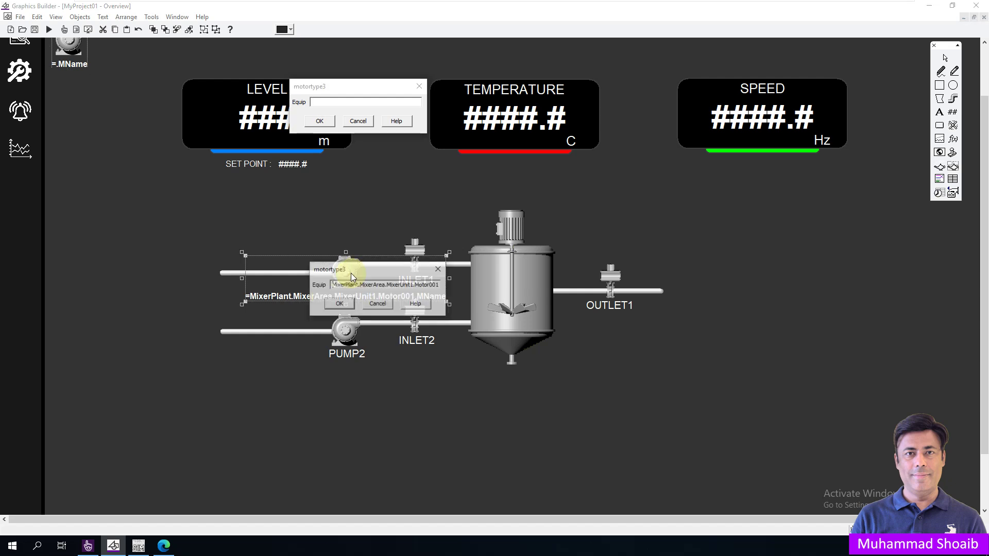
pyautogui.click(378, 304)
# Step: Copy the equipment name MixerPlant.MixerArea.MixerUnit1.Motor002 from the PUMP2 symbol's ON symbol expression and close its properties
pyautogui.click(348, 328)
pyautogui.doubleClick(348, 325)
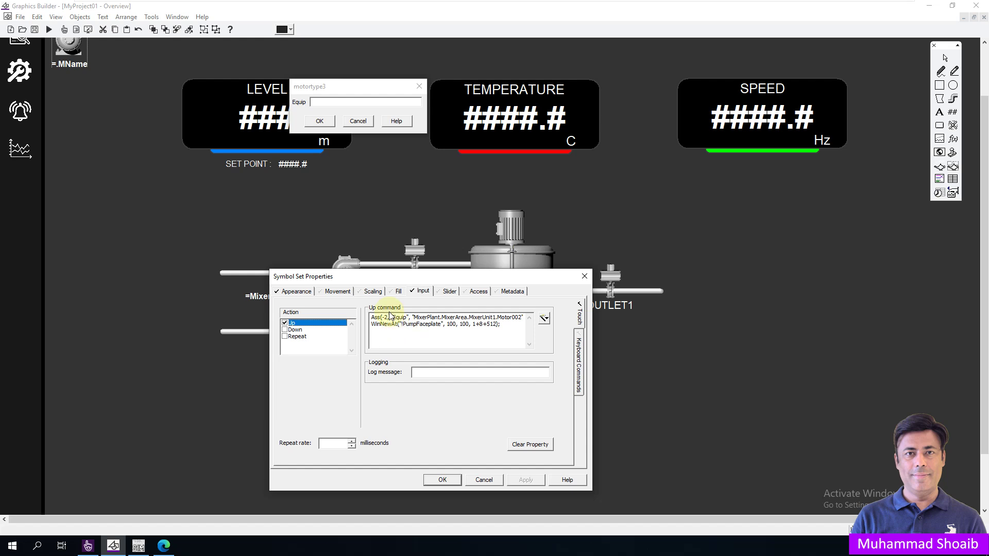
pyautogui.click(293, 291)
pyautogui.moveTo(460, 318); pyautogui.dragTo(342, 327)
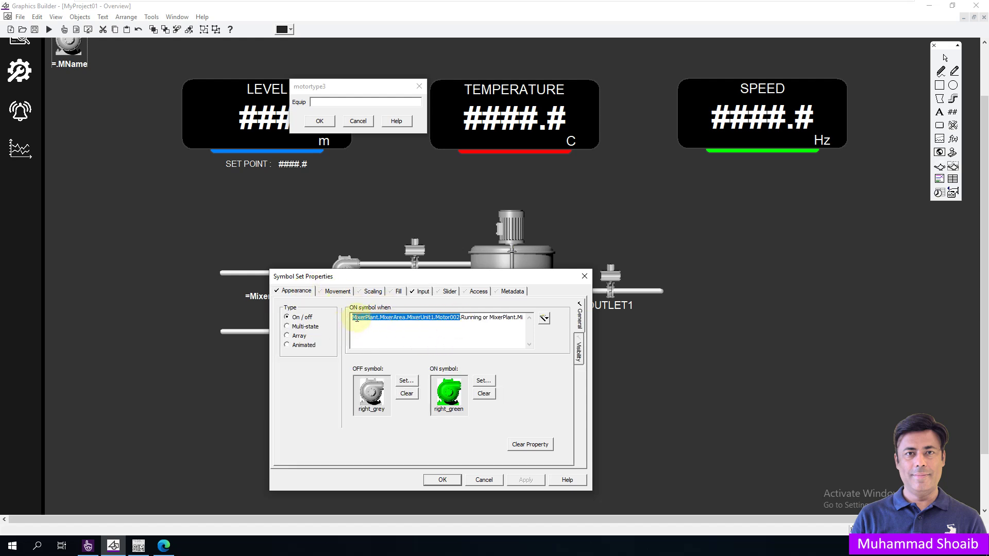
pyautogui.rightClick(357, 320)
pyautogui.click(381, 355)
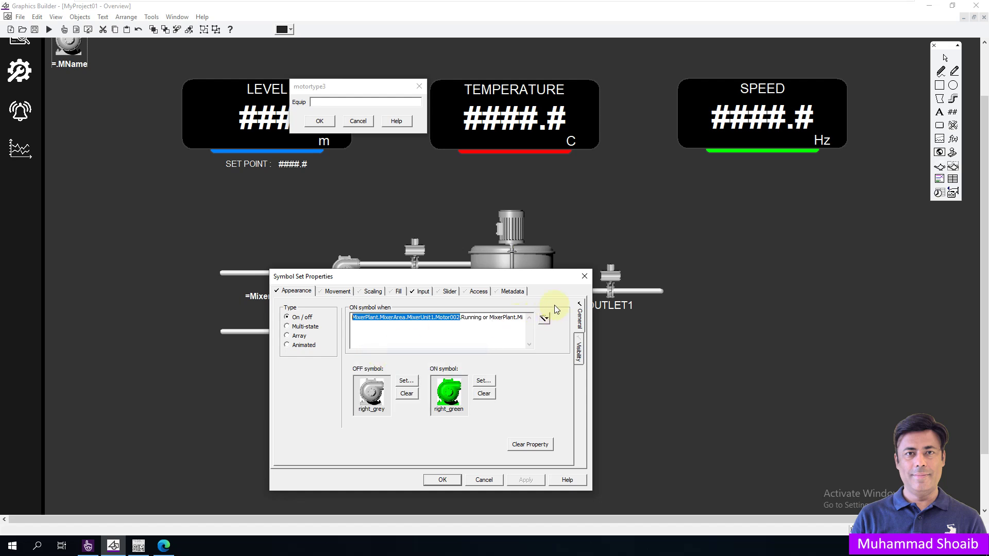
pyautogui.click(585, 276)
# Step: Set the new motortype3 genie's Equip to MixerPlant.MixerArea.MixerUnit1.Motor002
pyautogui.click(384, 104)
pyautogui.hotkey('ctrl', 'v')
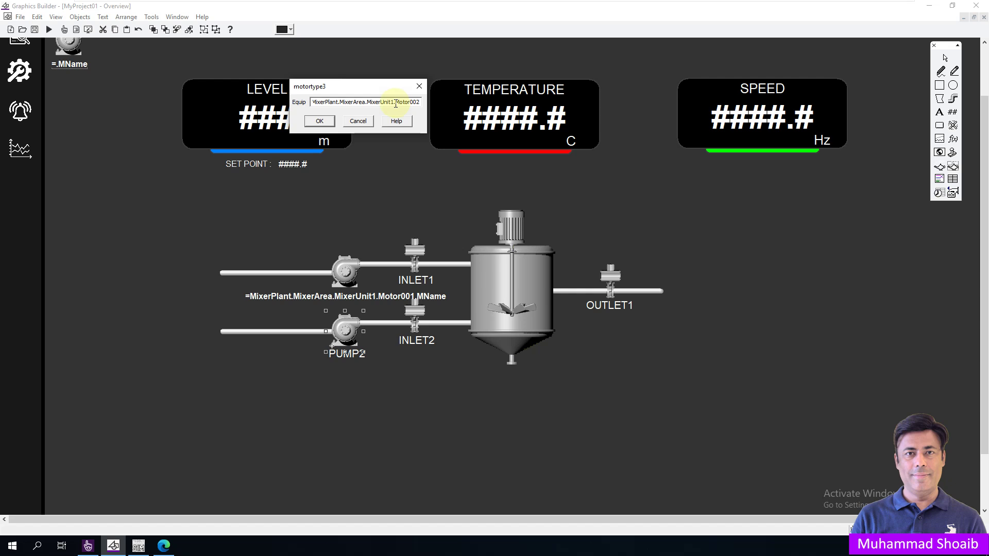
pyautogui.click(328, 124)
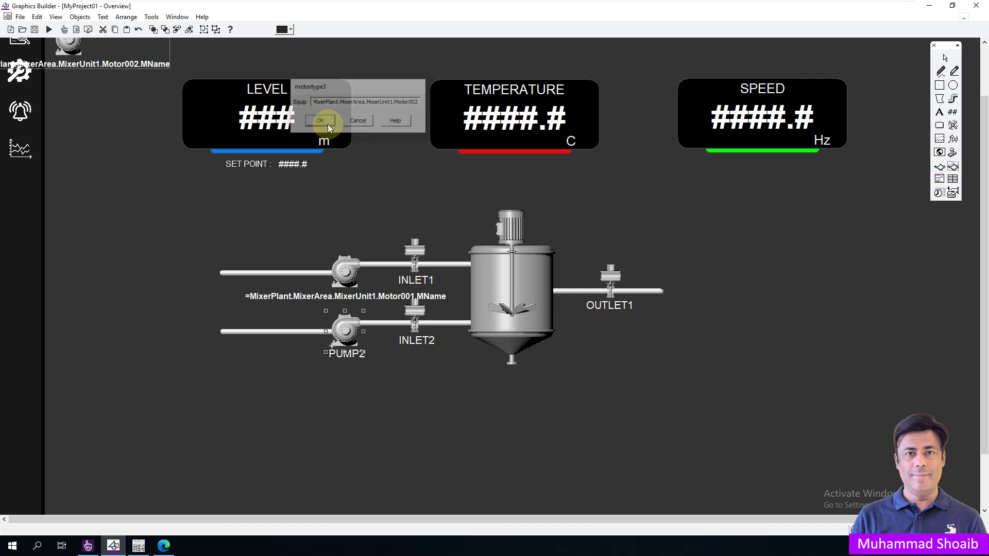
# Step: Delete the old PUMP2 symbol and label, and move the Motor002 genie into the gap in the lower inlet pipe
pyautogui.moveTo(70, 52); pyautogui.dragTo(233, 222)
pyautogui.click(348, 336)
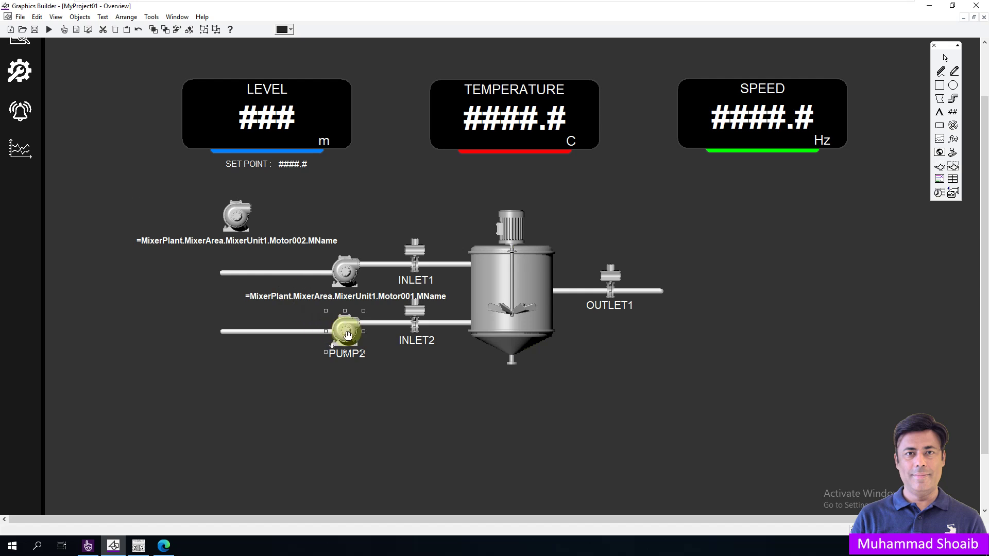
pyautogui.press('Delete')
pyautogui.click(235, 216)
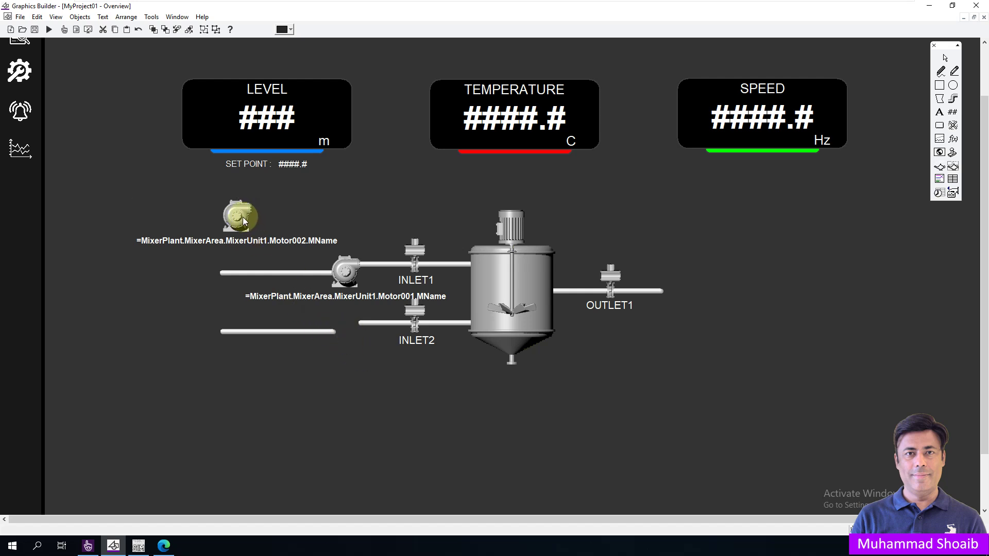
pyautogui.moveTo(235, 217); pyautogui.dragTo(345, 331)
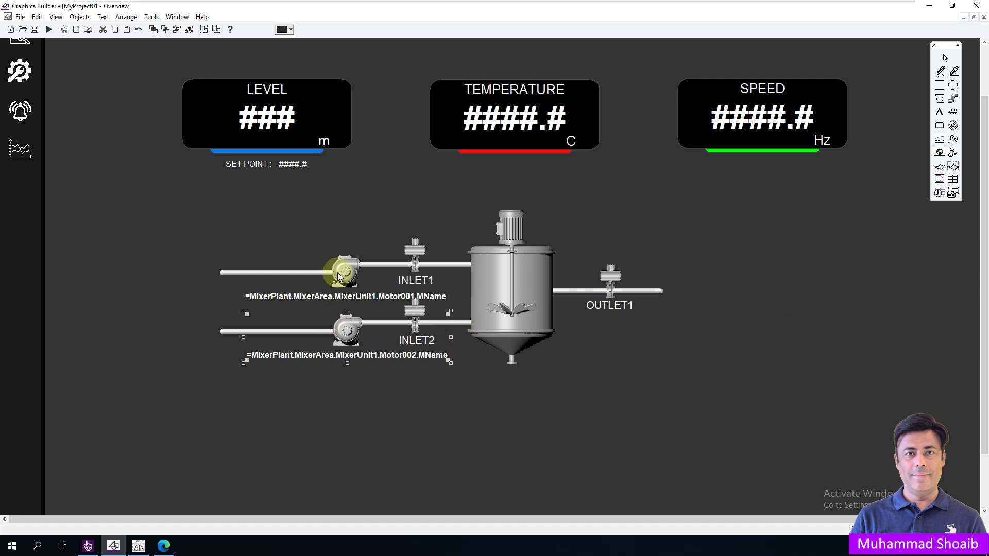
# Step: Check the Equip assignments of the upper and lower motortype3 genies on the Overview page
pyautogui.doubleClick(338, 273)
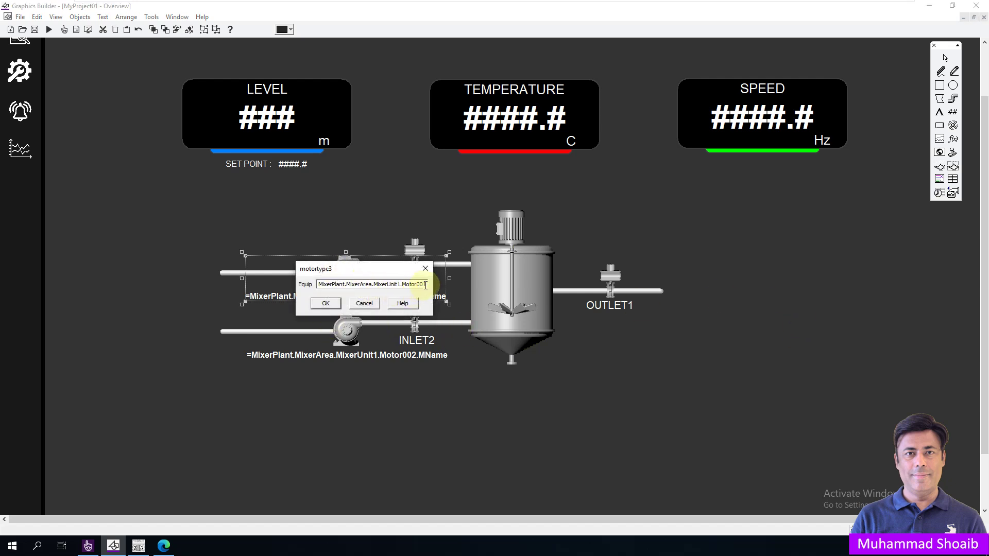
pyautogui.click(426, 268)
pyautogui.click(348, 338)
pyautogui.doubleClick(349, 338)
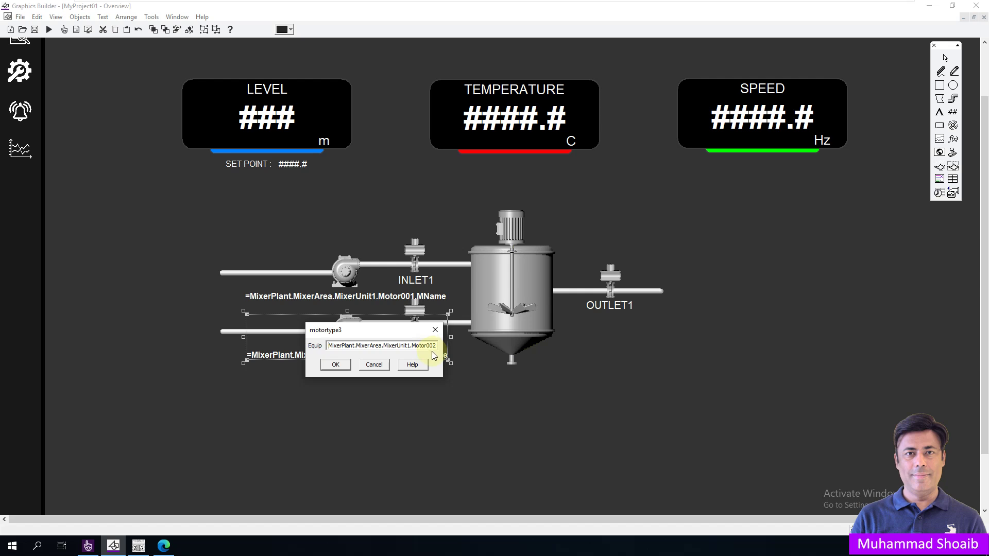
pyautogui.click(436, 328)
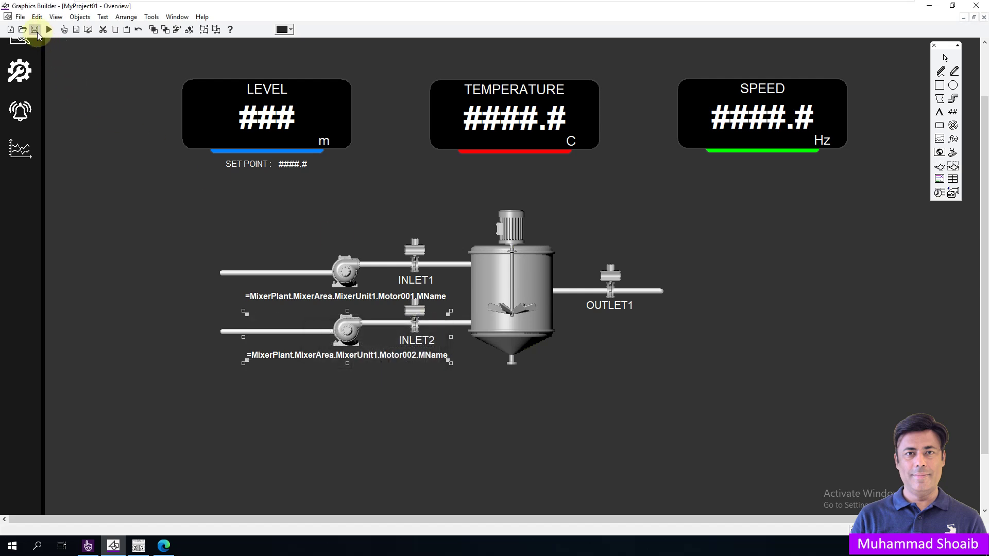
# Step: Close the updated Overview page, recompile MyProject01 in Plant SCADA Studio and run it in Demo Mode
pyautogui.click(20, 17)
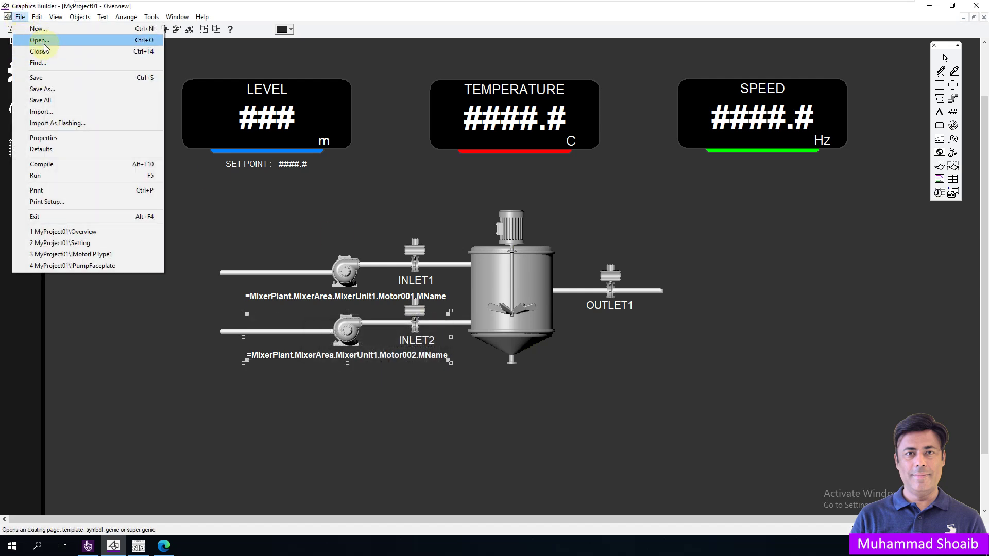
pyautogui.click(37, 51)
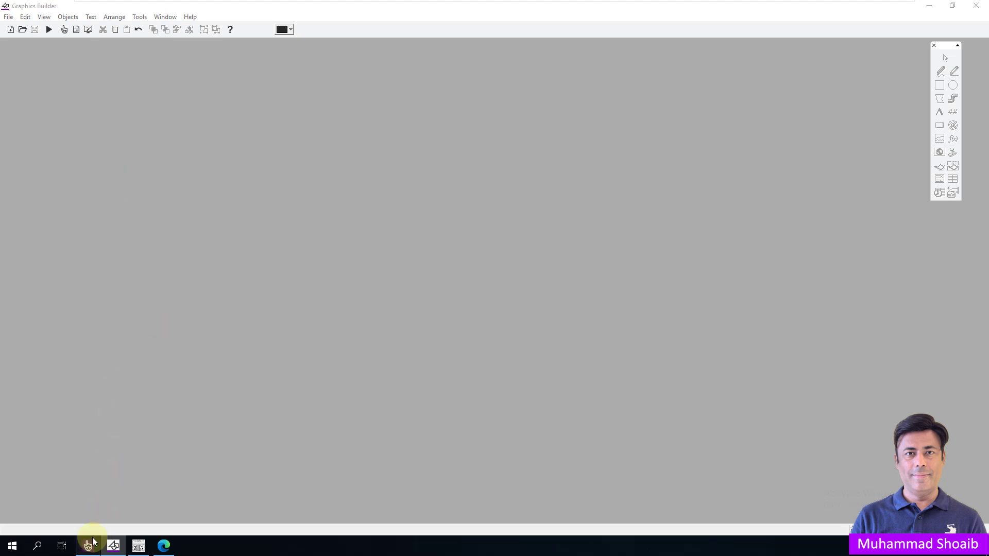
pyautogui.click(88, 545)
pyautogui.click(9, 201)
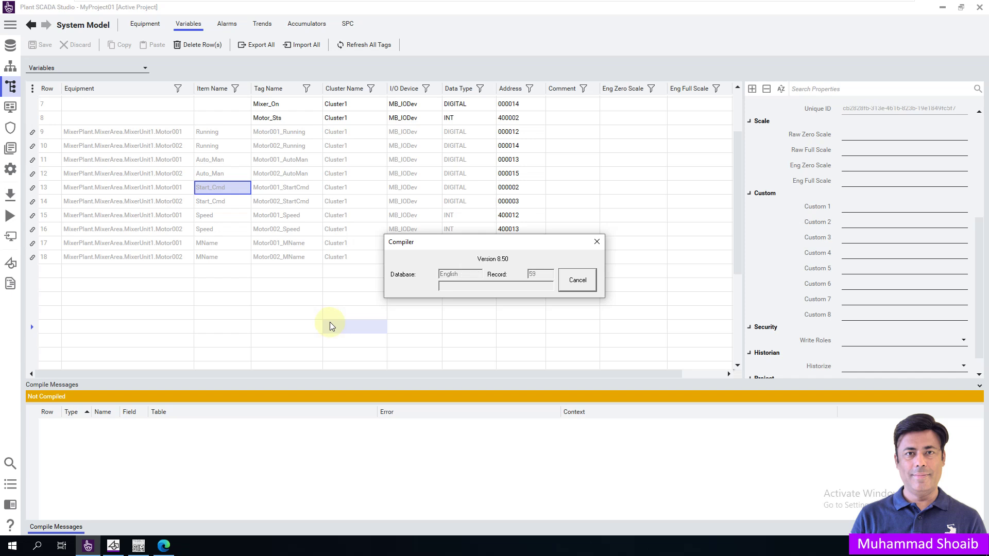
pyautogui.click(8, 217)
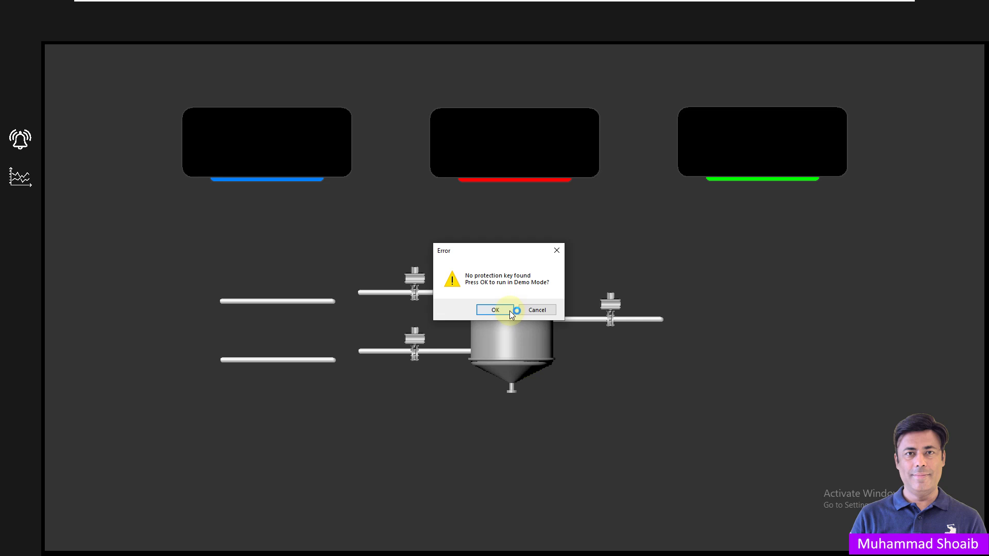
pyautogui.click(511, 312)
# Step: Open the PUMP2 faceplate, stop and restart the pump, and close the faceplate
pyautogui.click(349, 347)
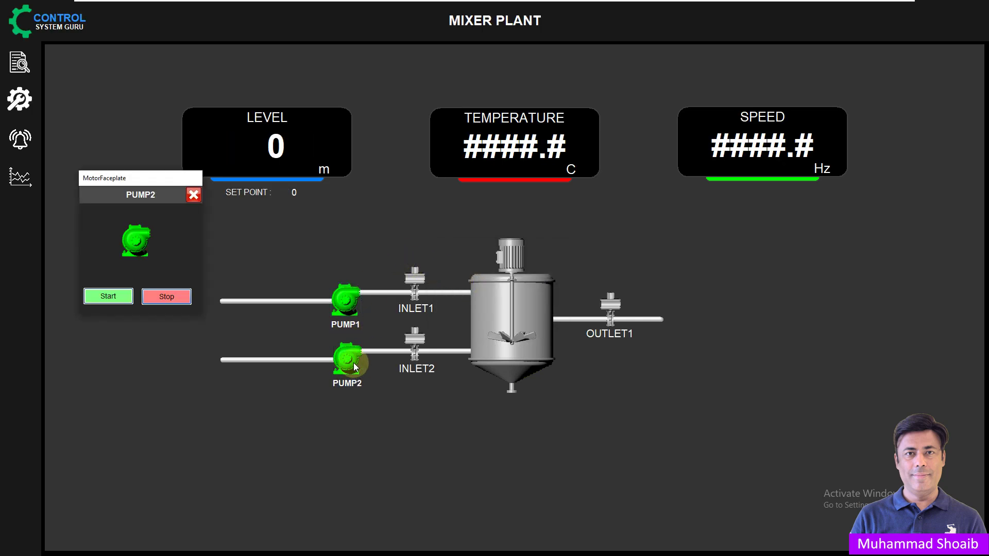
pyautogui.click(165, 297)
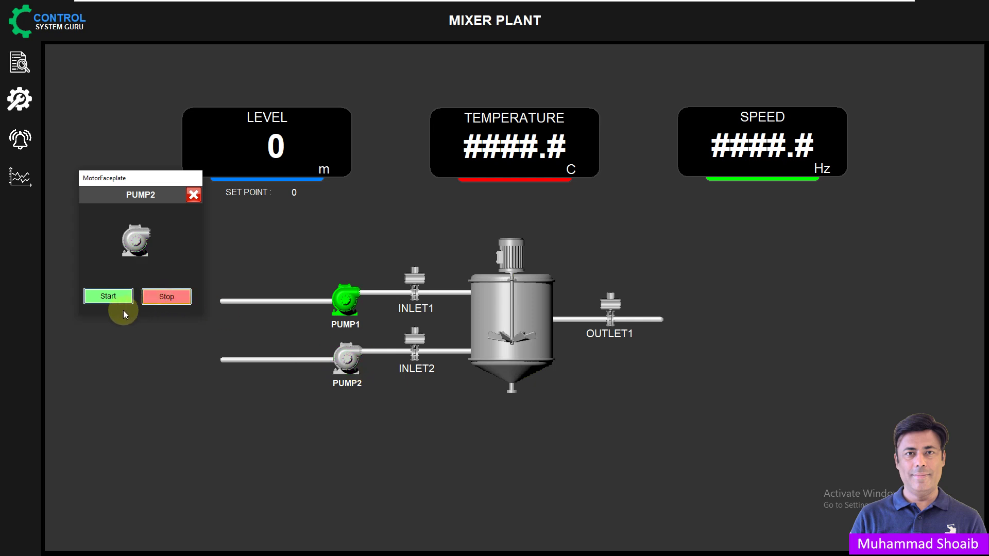
pyautogui.click(110, 297)
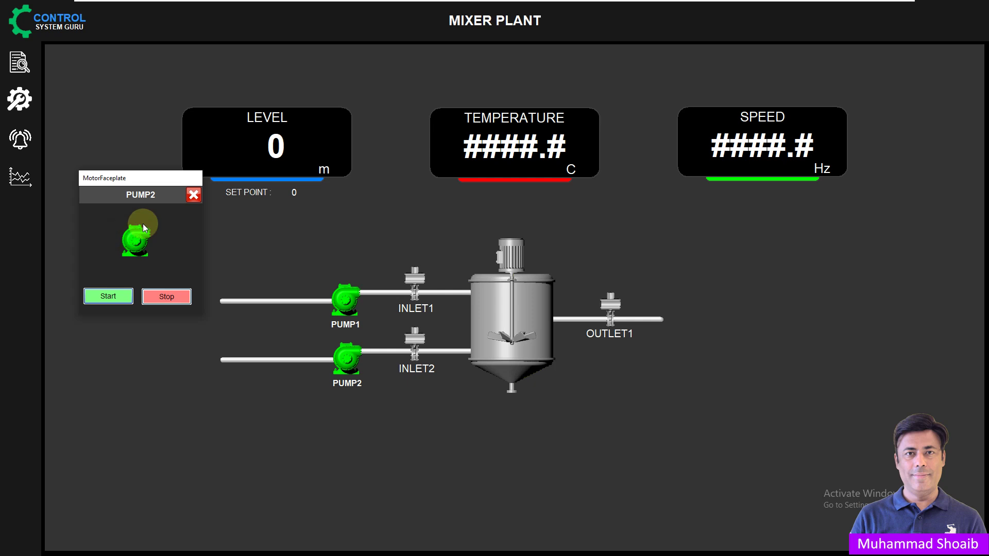
pyautogui.click(194, 195)
# Step: Open the PUMP1 faceplate, stop and restart the pump, and move the faceplate down beside the inlet pipes
pyautogui.click(346, 304)
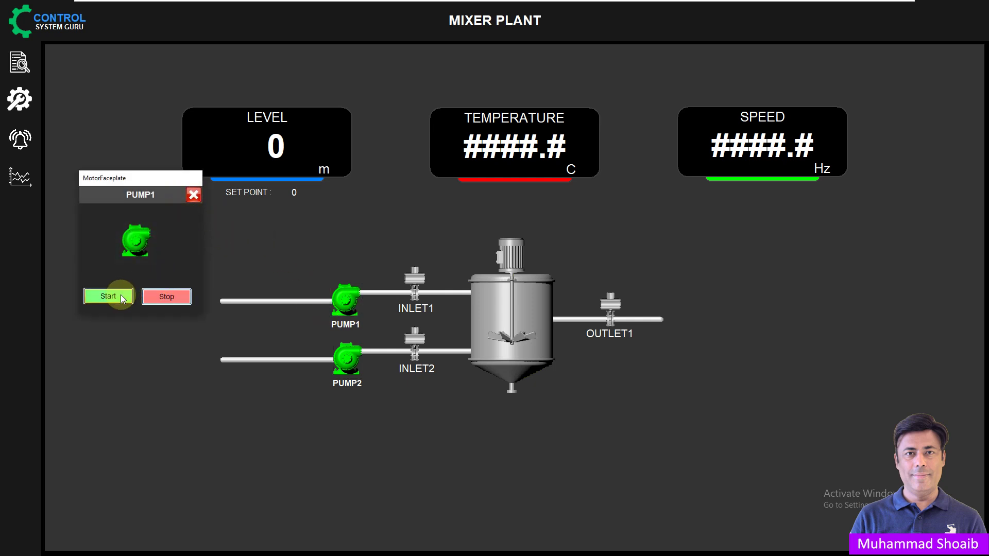
pyautogui.click(163, 296)
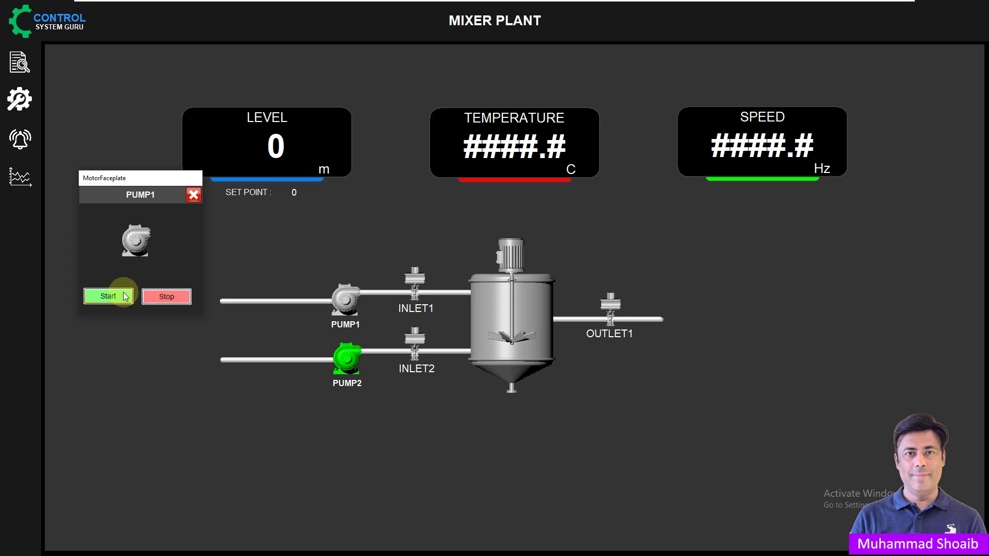
pyautogui.click(125, 296)
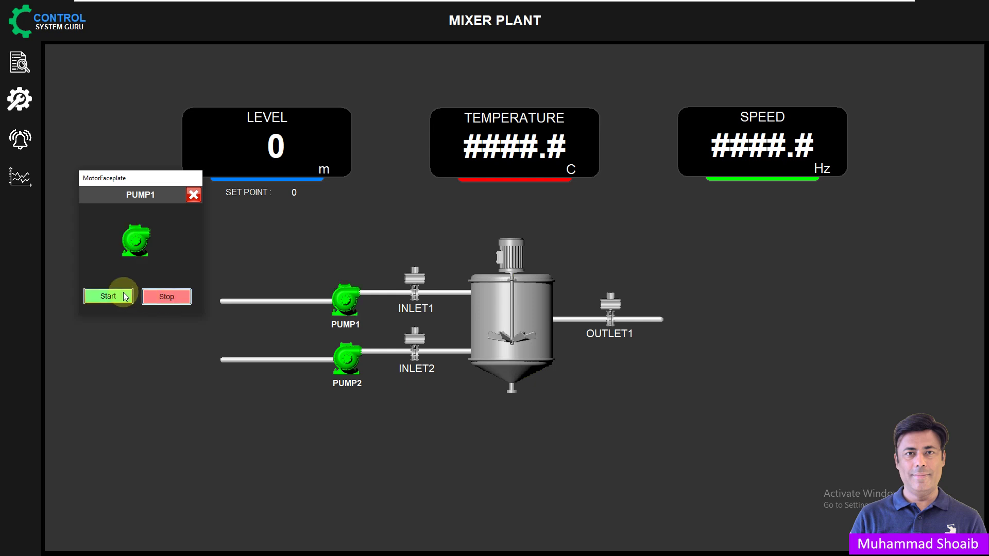
pyautogui.moveTo(144, 178); pyautogui.dragTo(147, 251)
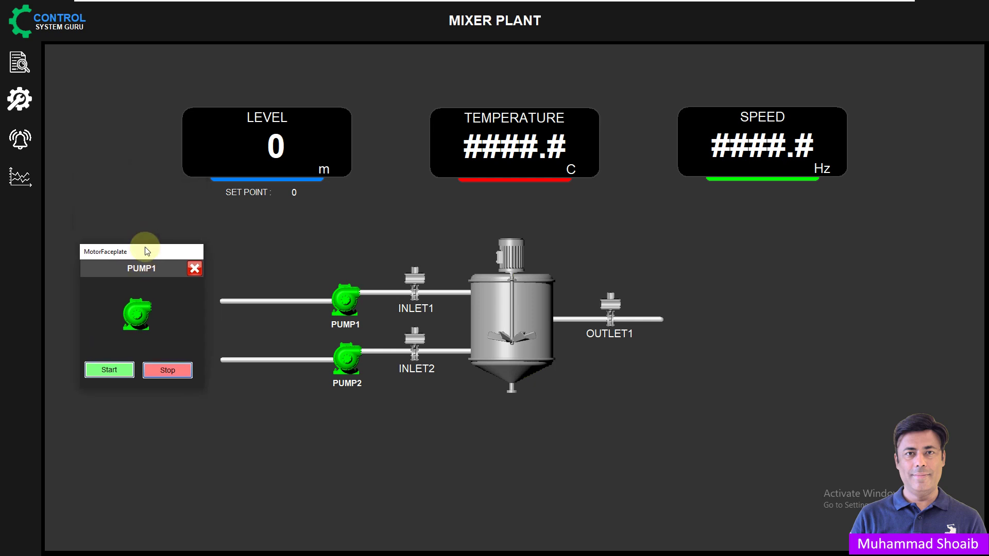